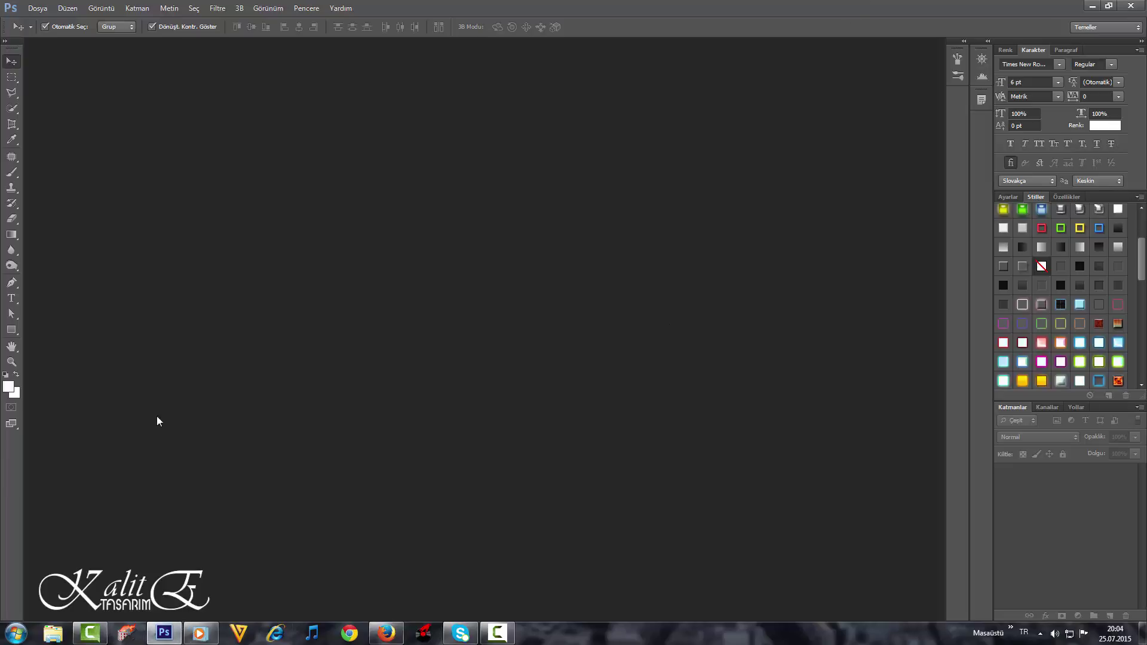
# - Create a new blank 21 × 29.7 cm document at 300 ppi
pyautogui.click(37, 10)
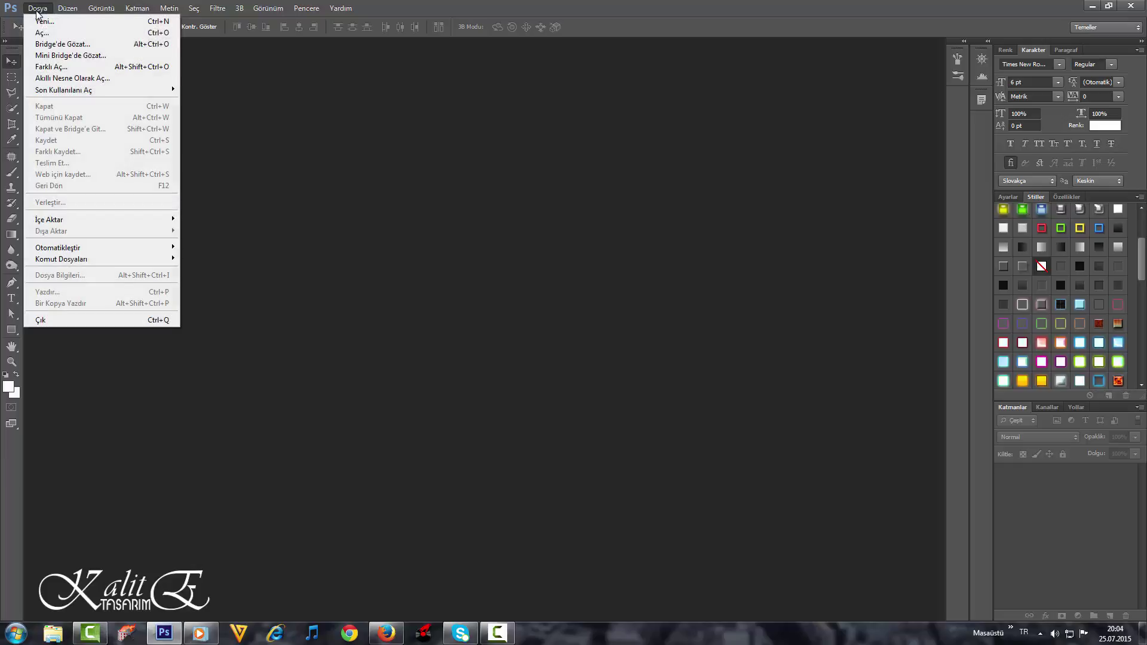
pyautogui.click(40, 20)
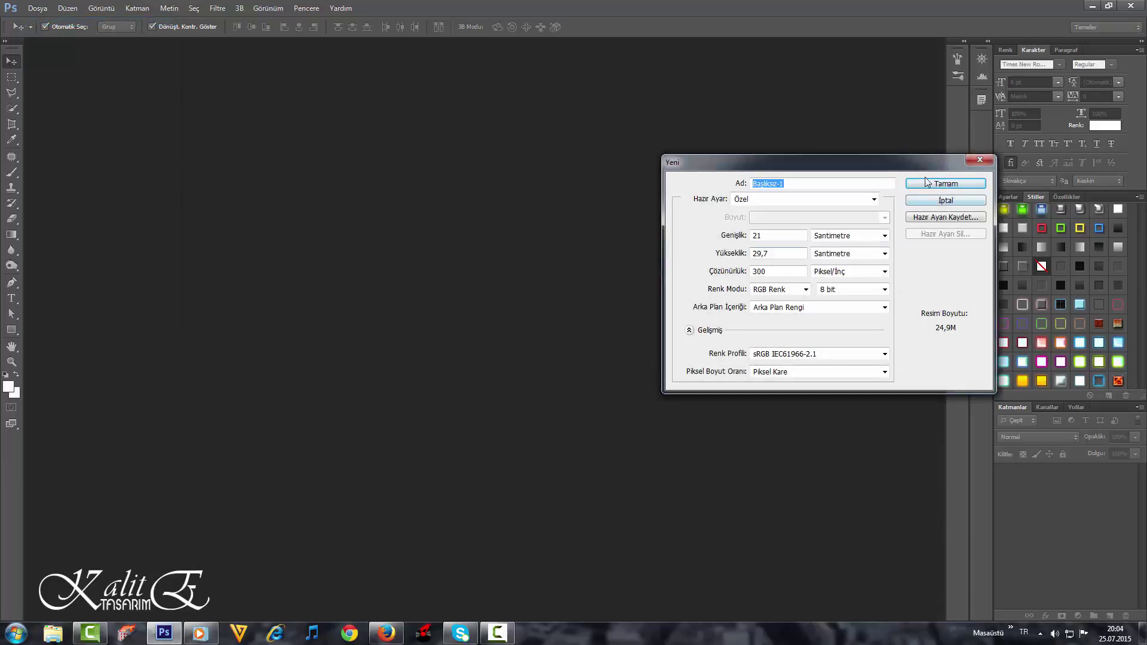
pyautogui.click(926, 185)
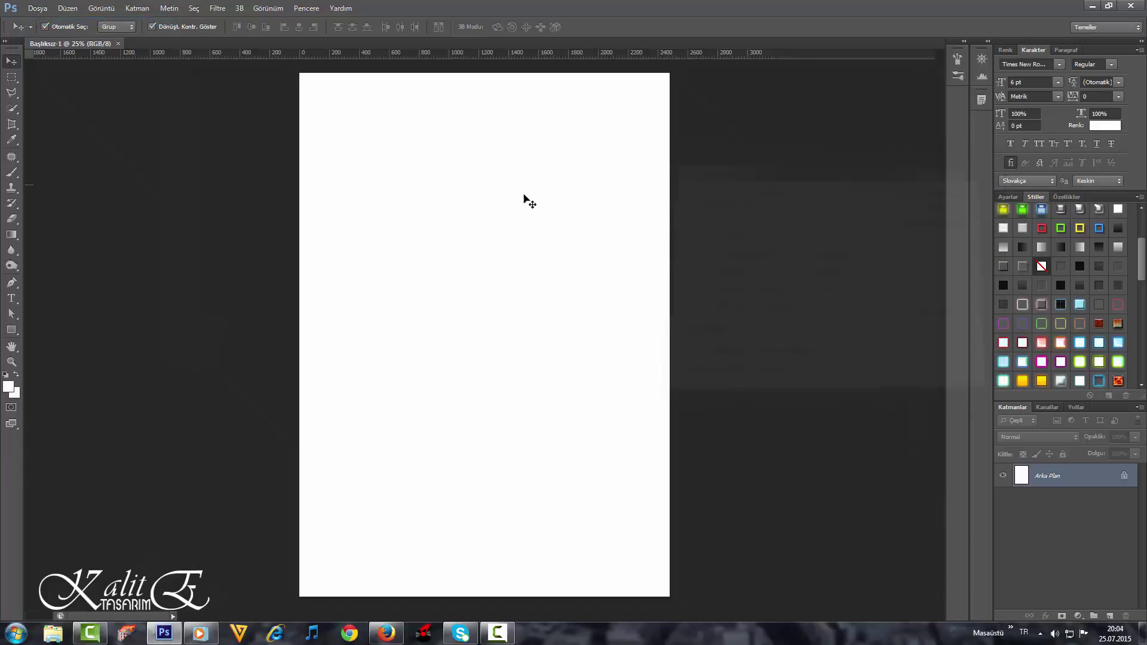
# - Convert the locked Background into the editable layer Katman 0
pyautogui.click(68, 9)
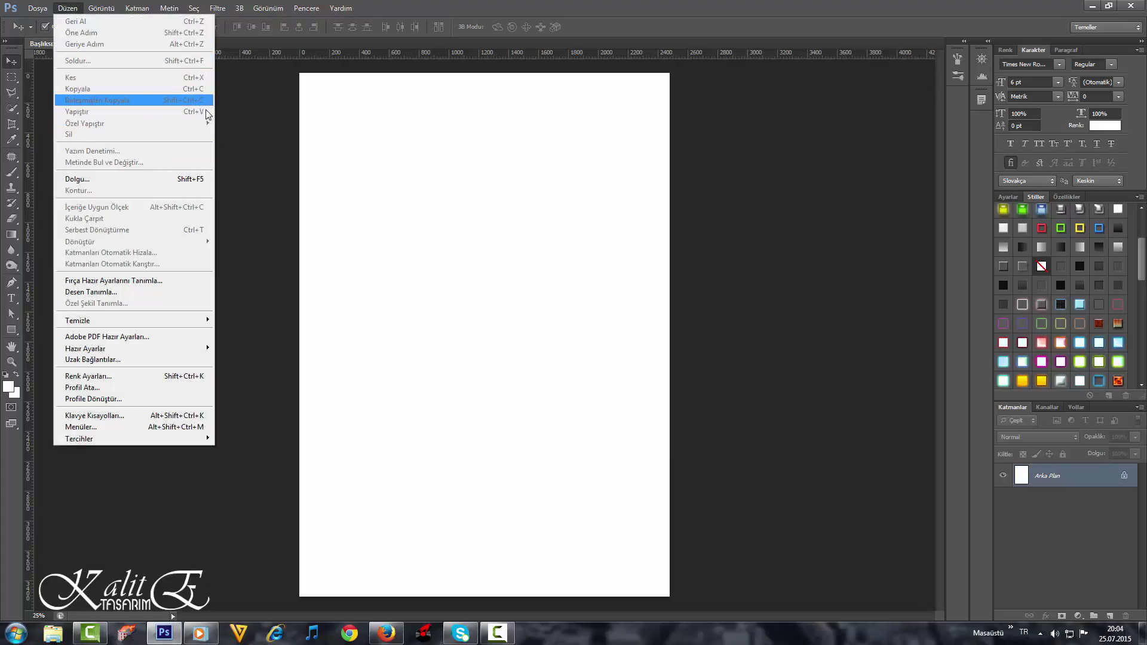
pyautogui.doubleClick(1087, 476)
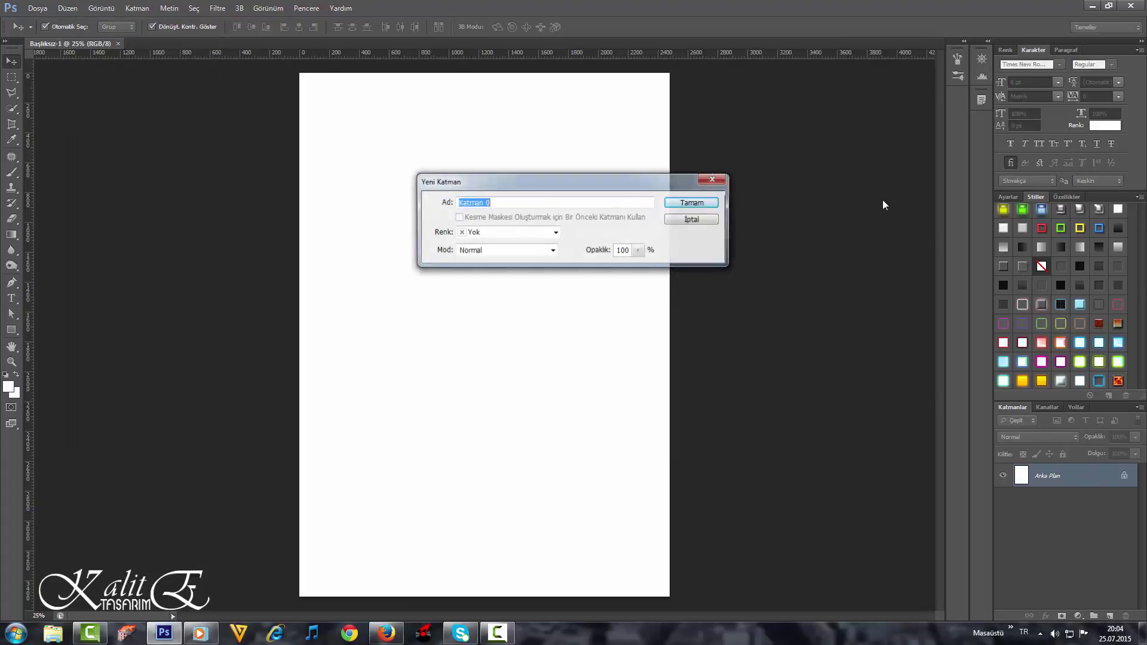
pyautogui.click(691, 203)
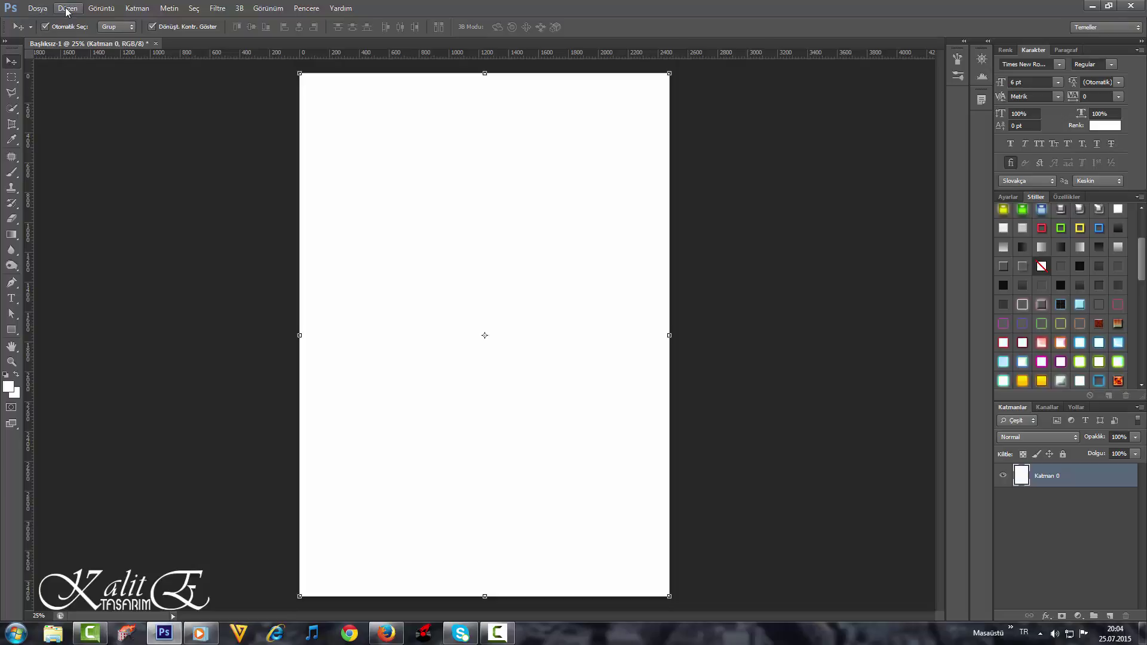
# - Resize the image to 1024 × 1024 pixels in Image Size
pyautogui.click(101, 8)
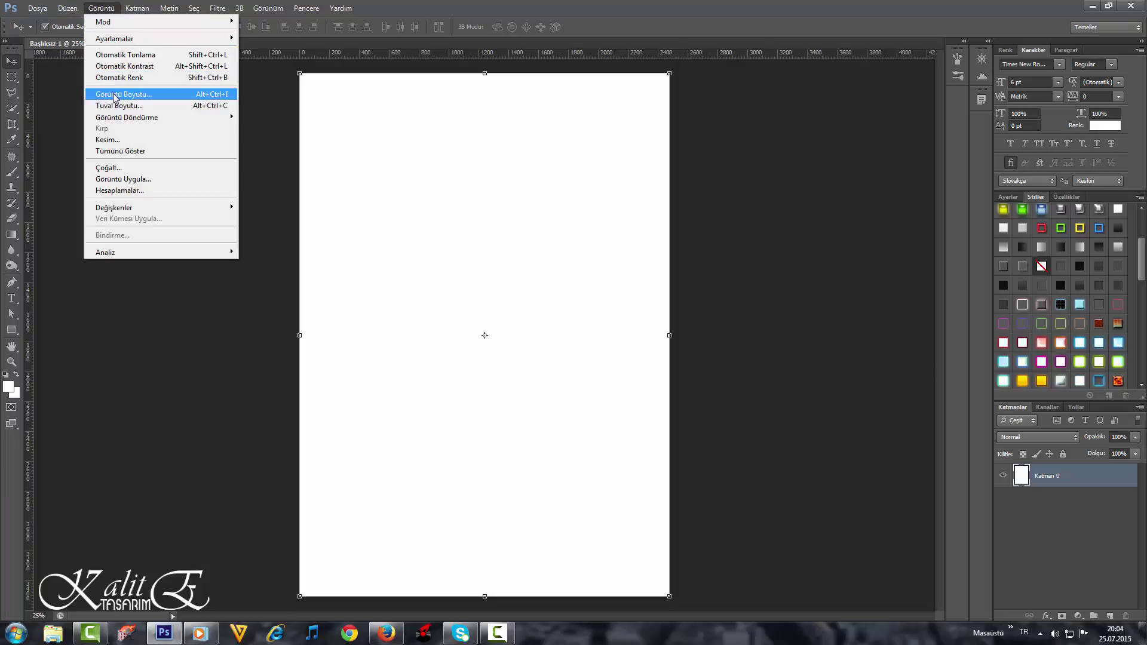
pyautogui.click(120, 93)
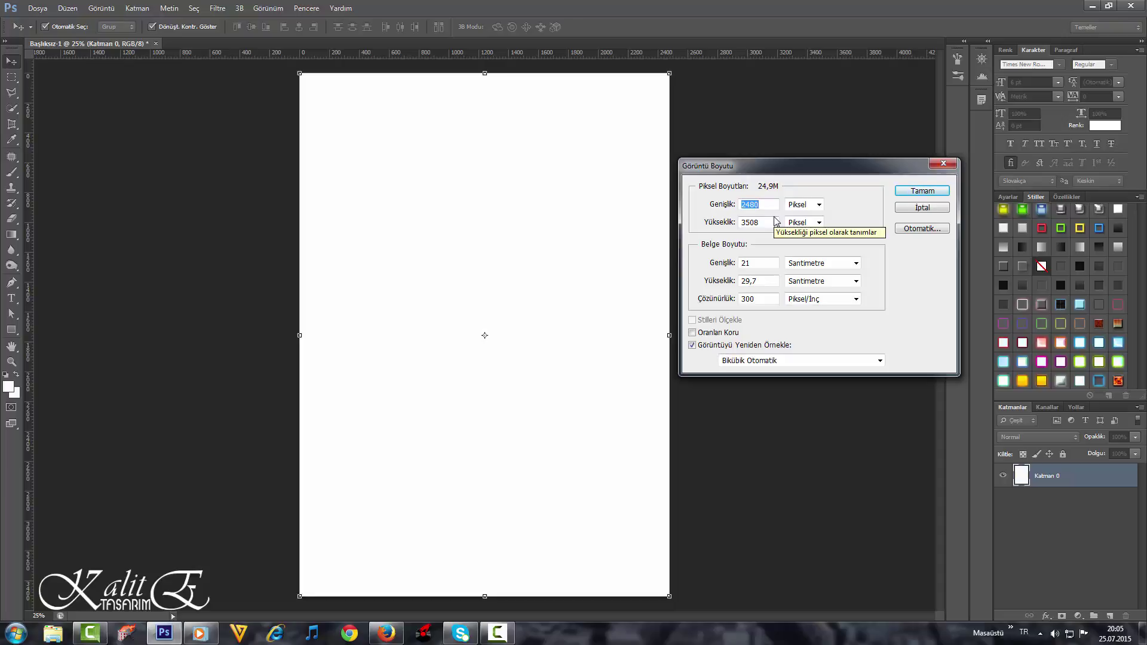
pyautogui.write('8')
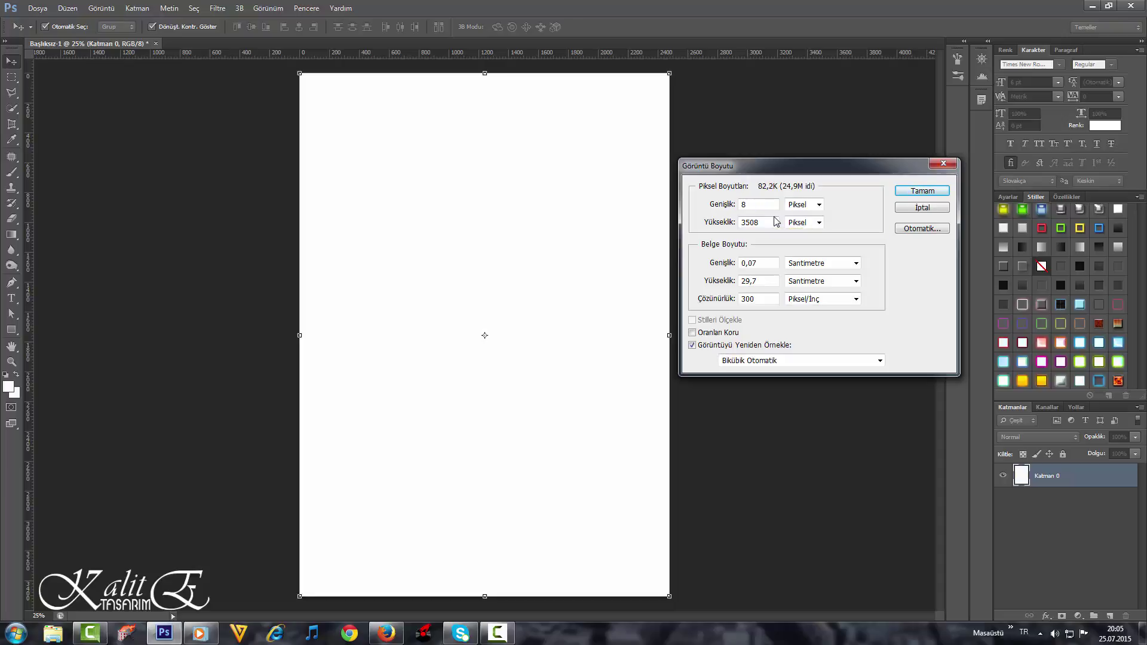
pyautogui.write('50')
pyautogui.press('BackSpace')
pyautogui.press('BackSpace')
pyautogui.press('BackSpace')
pyautogui.write('1024')
pyautogui.press('Tab')
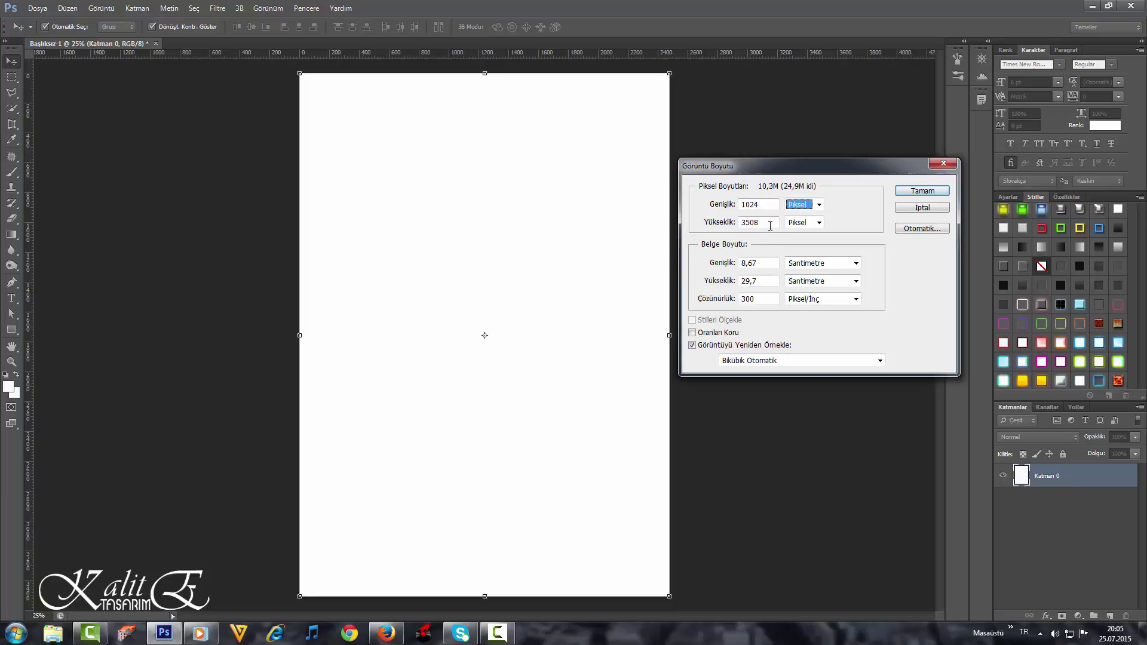
pyautogui.click(770, 225)
pyautogui.press('BackSpace')
pyautogui.press('BackSpace')
pyautogui.press('BackSpace')
pyautogui.press('BackSpace')
pyautogui.write('1024')
pyautogui.click(928, 193)
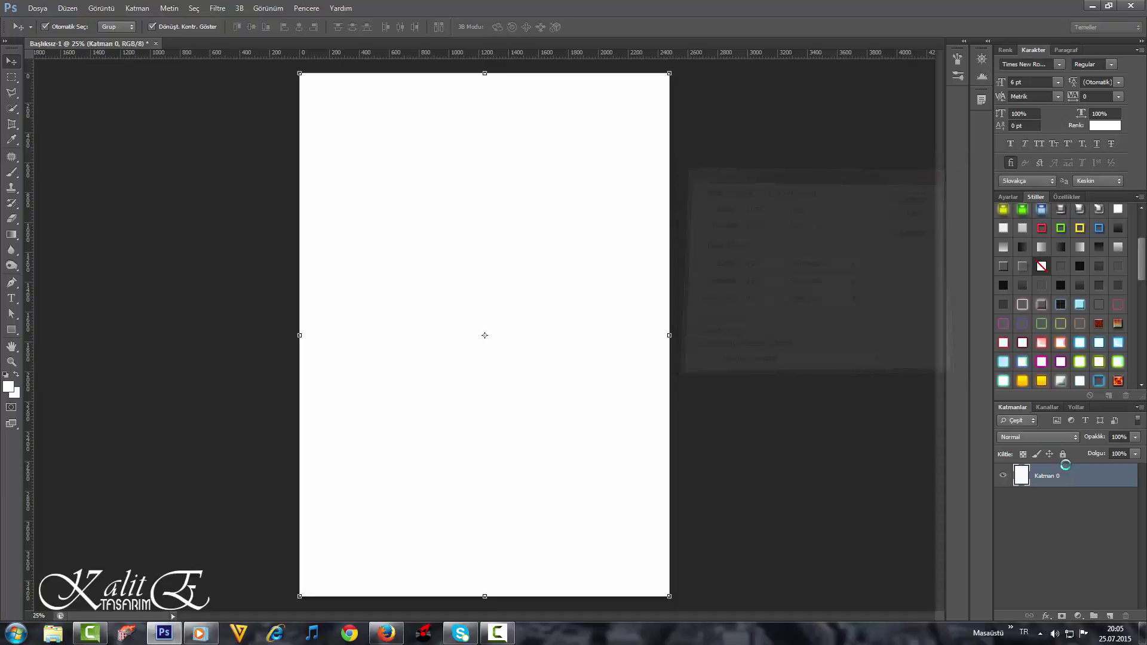
# - Fit the square canvas on screen and bring up a Windows file browser
pyautogui.doubleClick(1091, 486)
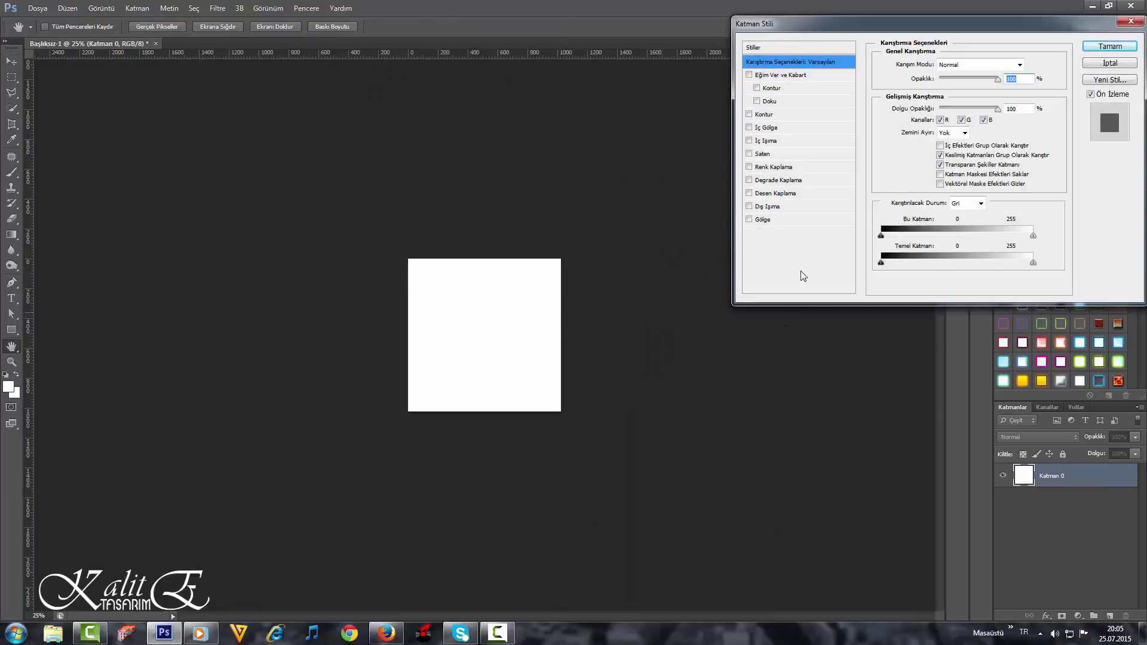
pyautogui.click(1112, 45)
pyautogui.click(12, 362)
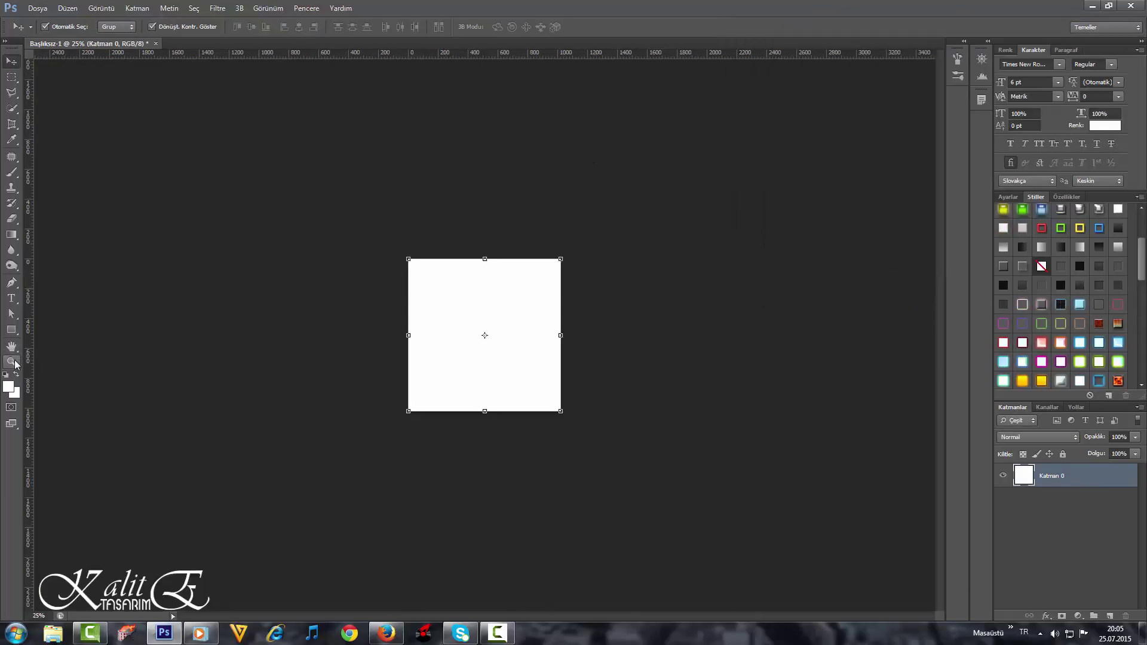
pyautogui.rightClick(427, 297)
pyautogui.click(439, 303)
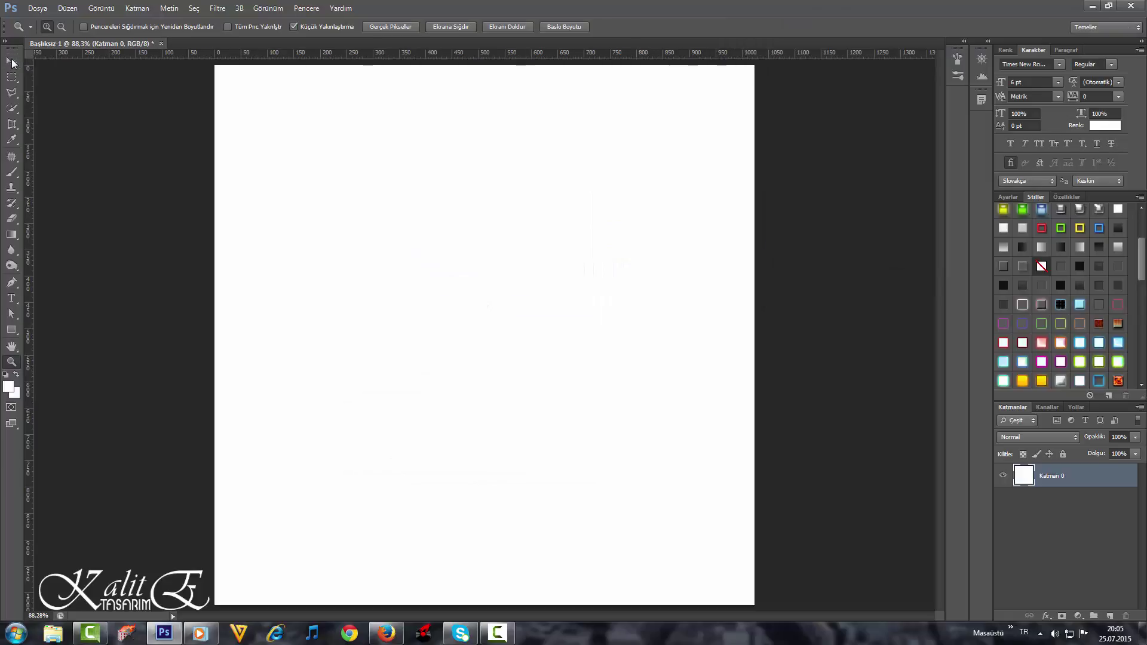
pyautogui.press('v')
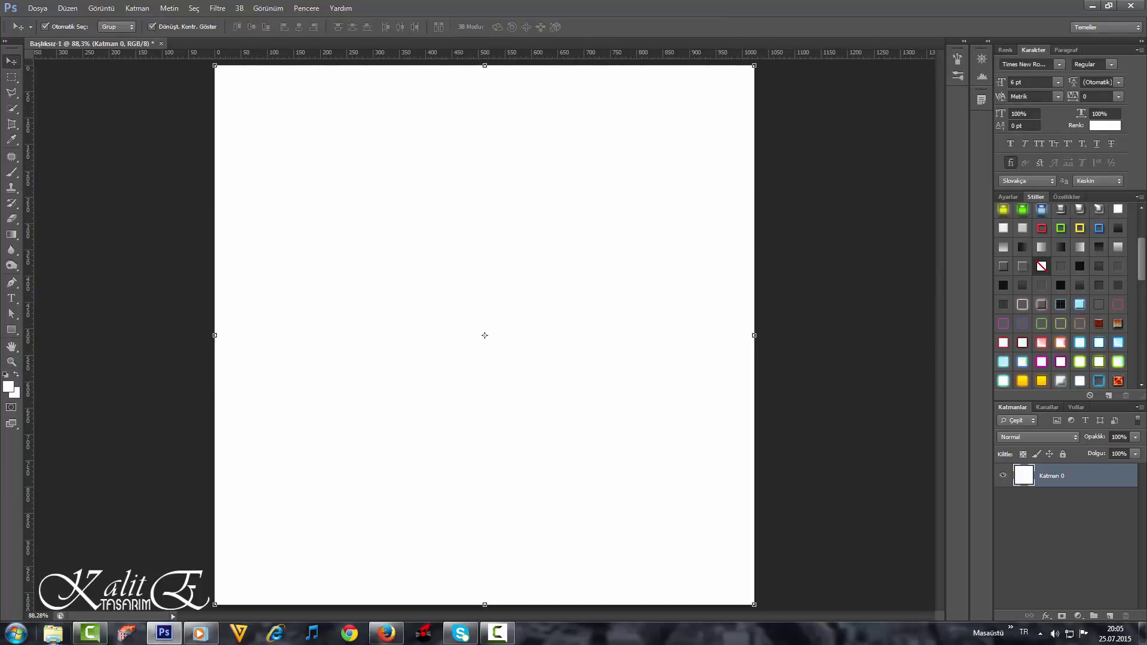
pyautogui.click(53, 635)
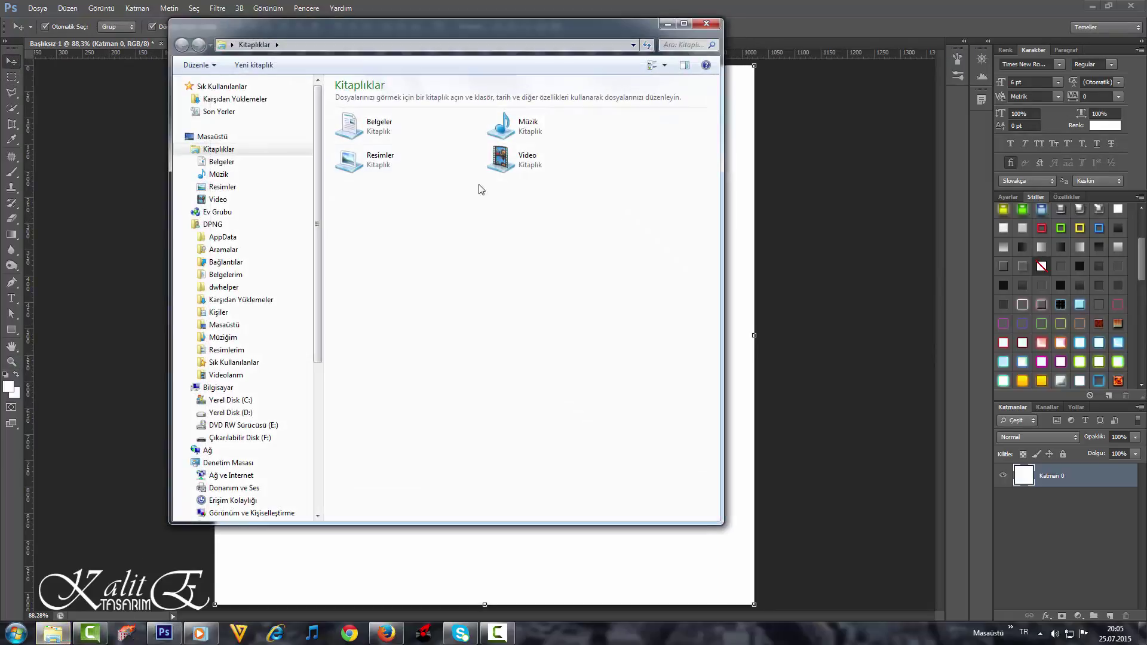
# - Drag the turkey image from D:\bayrak onto the Photoshop canvas
pyautogui.click(232, 413)
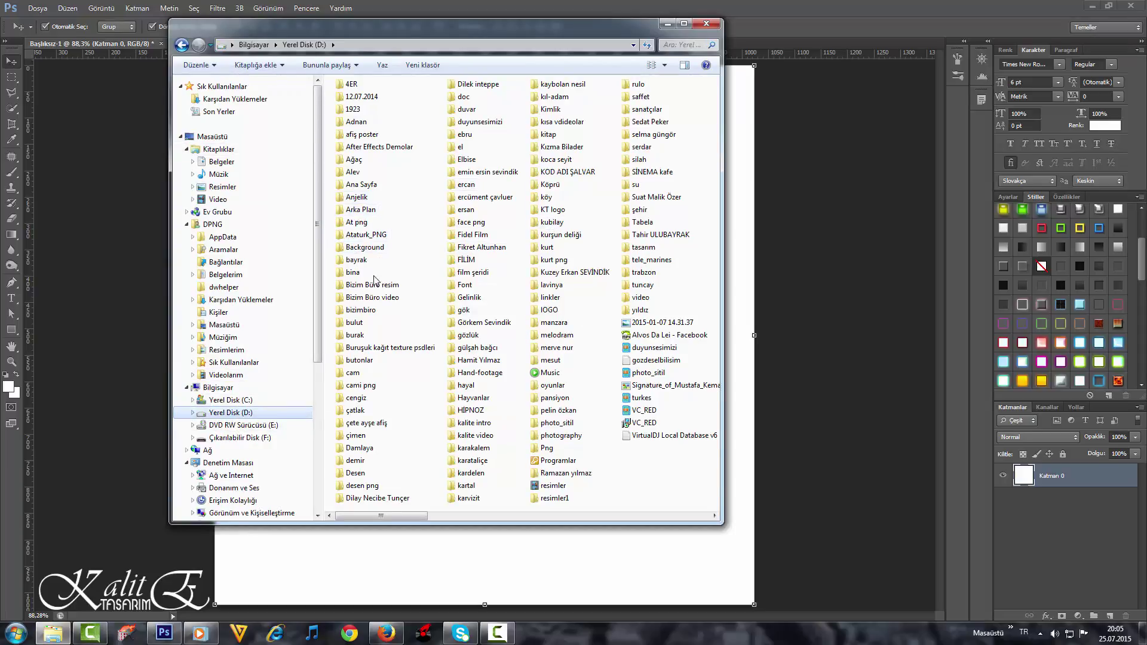
pyautogui.doubleClick(357, 260)
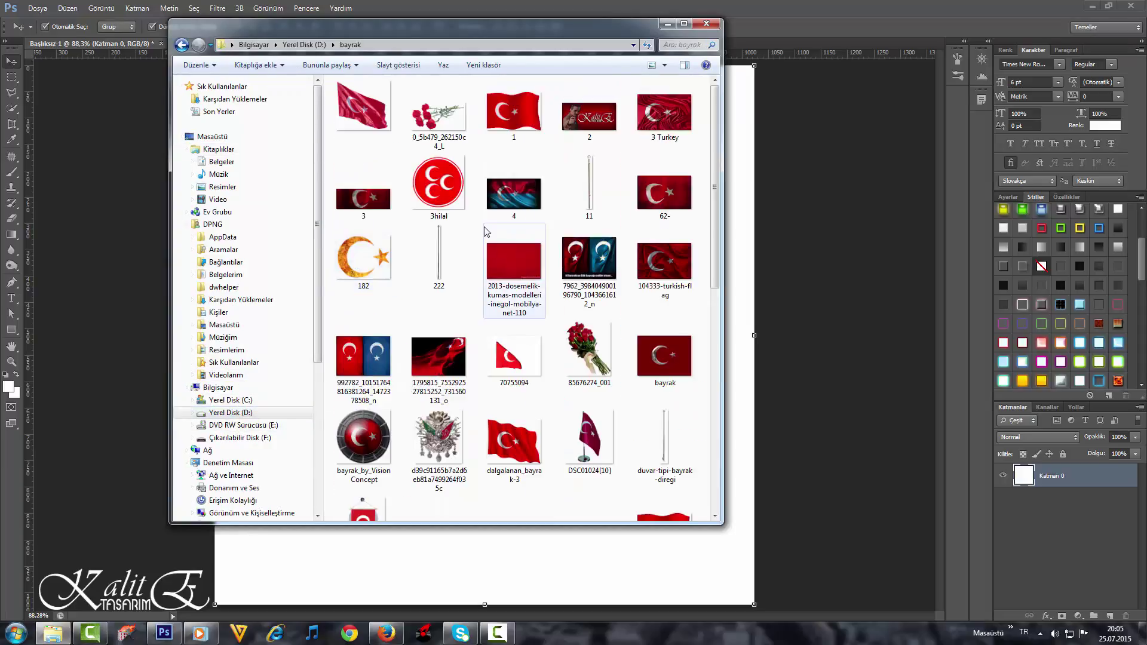
pyautogui.scroll(-10, 486, 237)
pyautogui.click(454, 312)
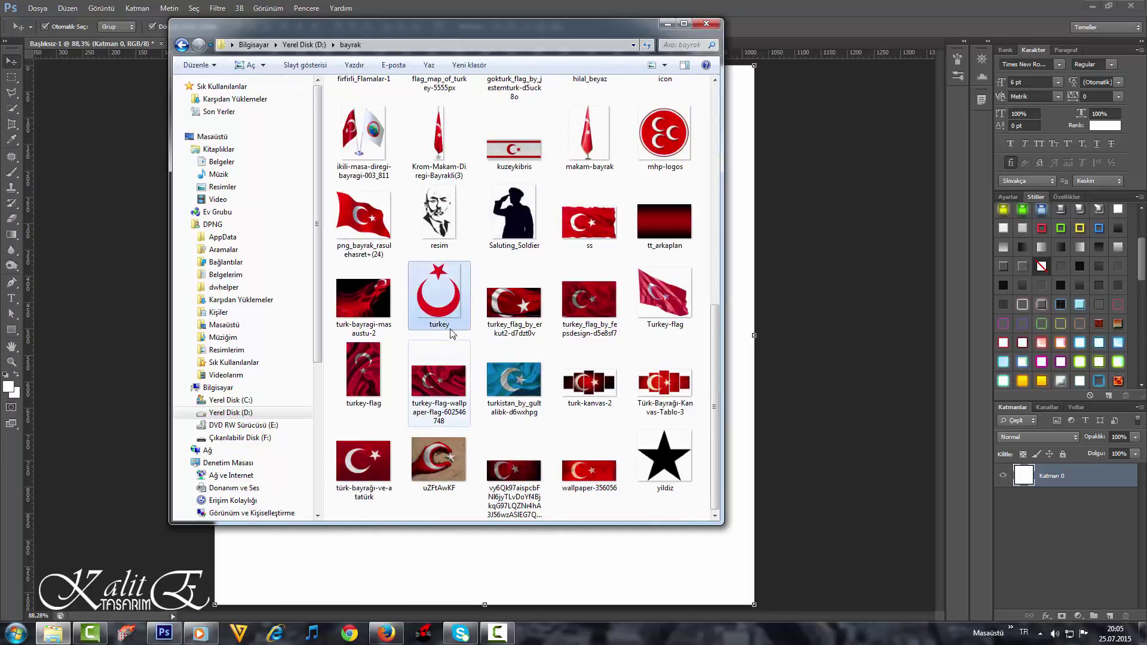
pyautogui.moveTo(454, 312); pyautogui.dragTo(761, 396)
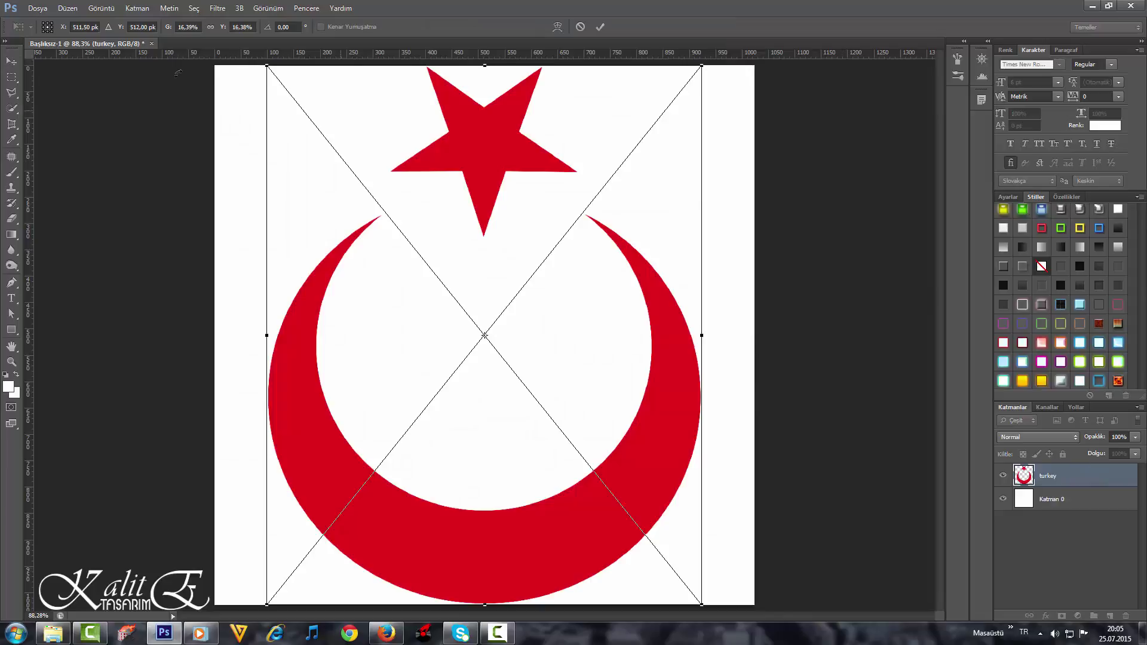
# - Commit the placed turkey image and duplicate its layer as 'turkey kopya'
pyautogui.click(11, 61)
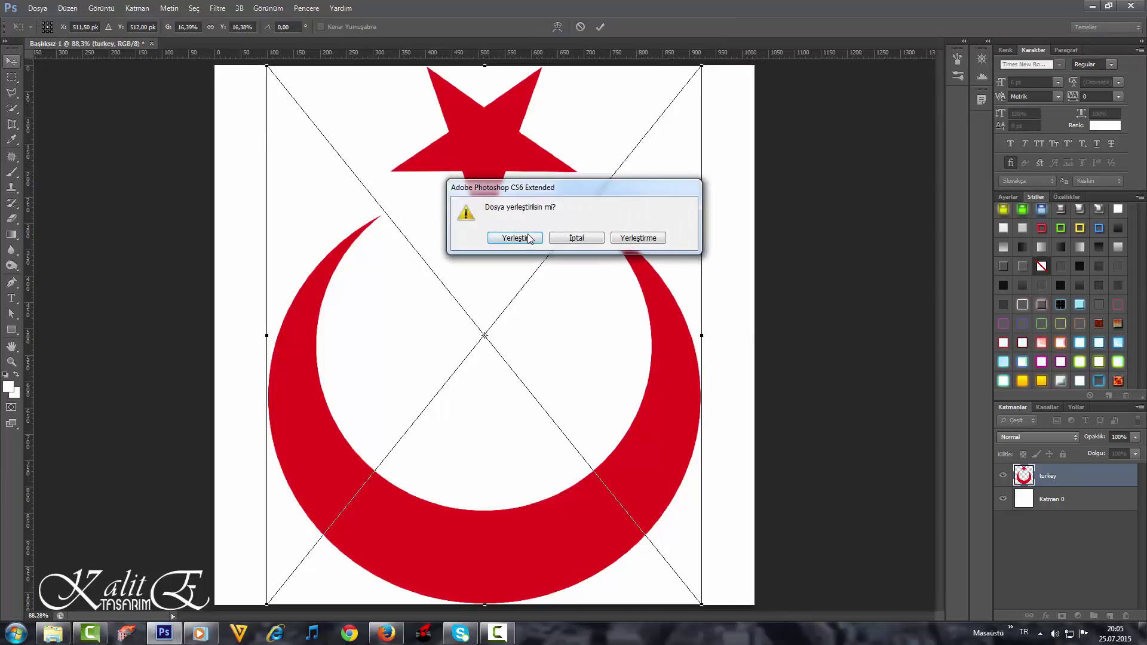
pyautogui.click(531, 237)
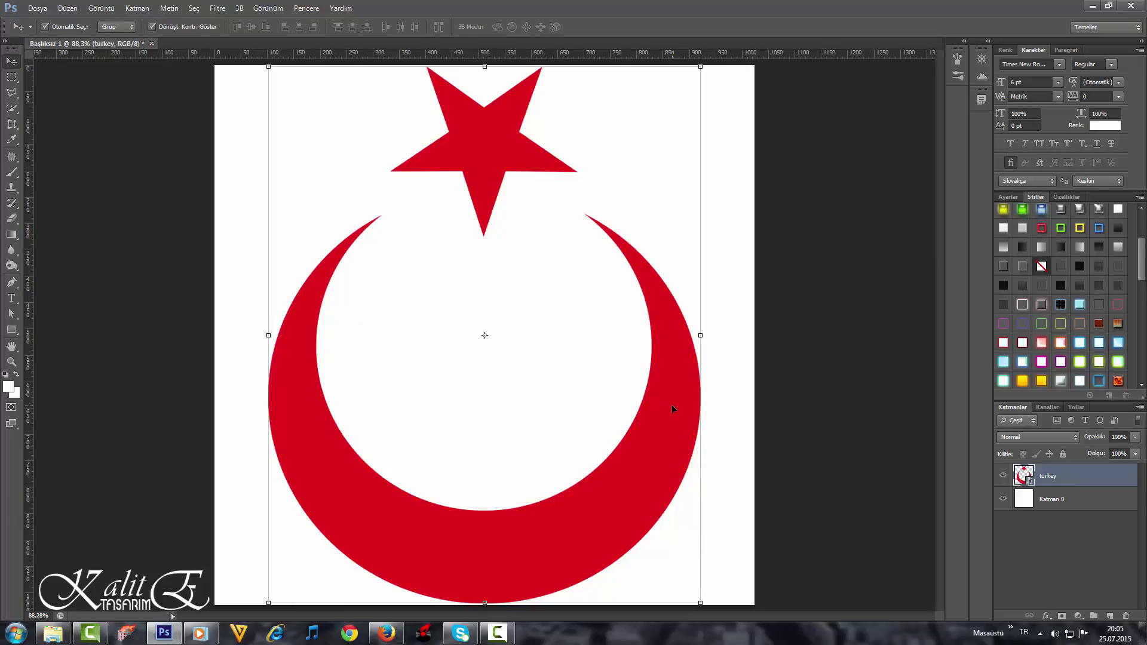
pyautogui.rightClick(1091, 481)
pyautogui.click(1043, 28)
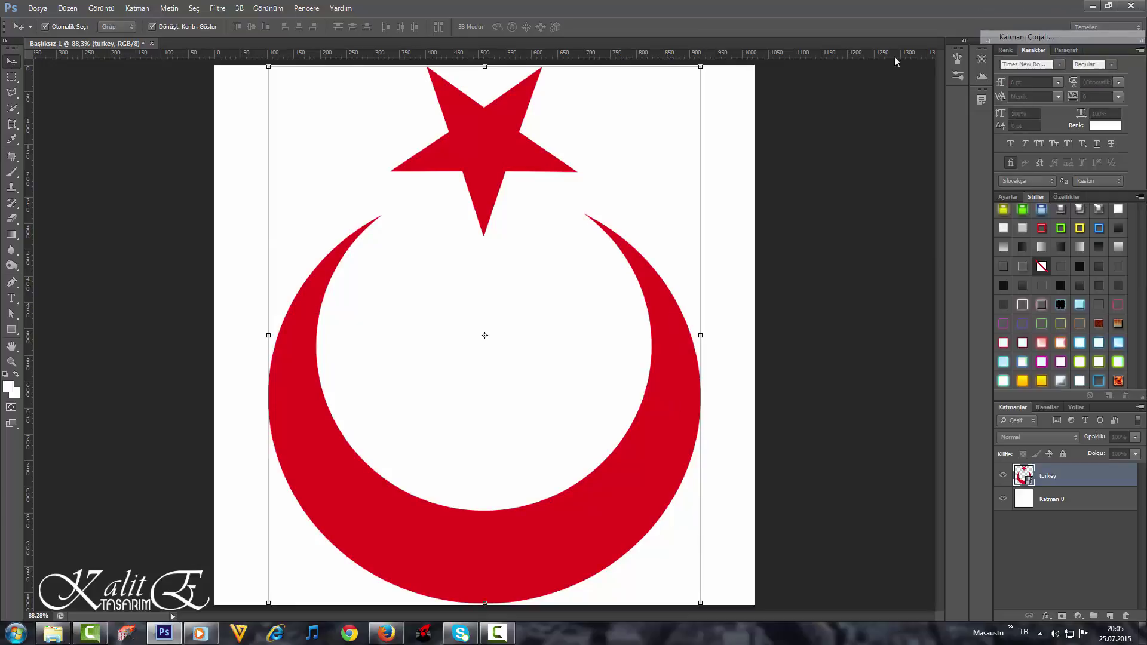
pyautogui.click(371, 156)
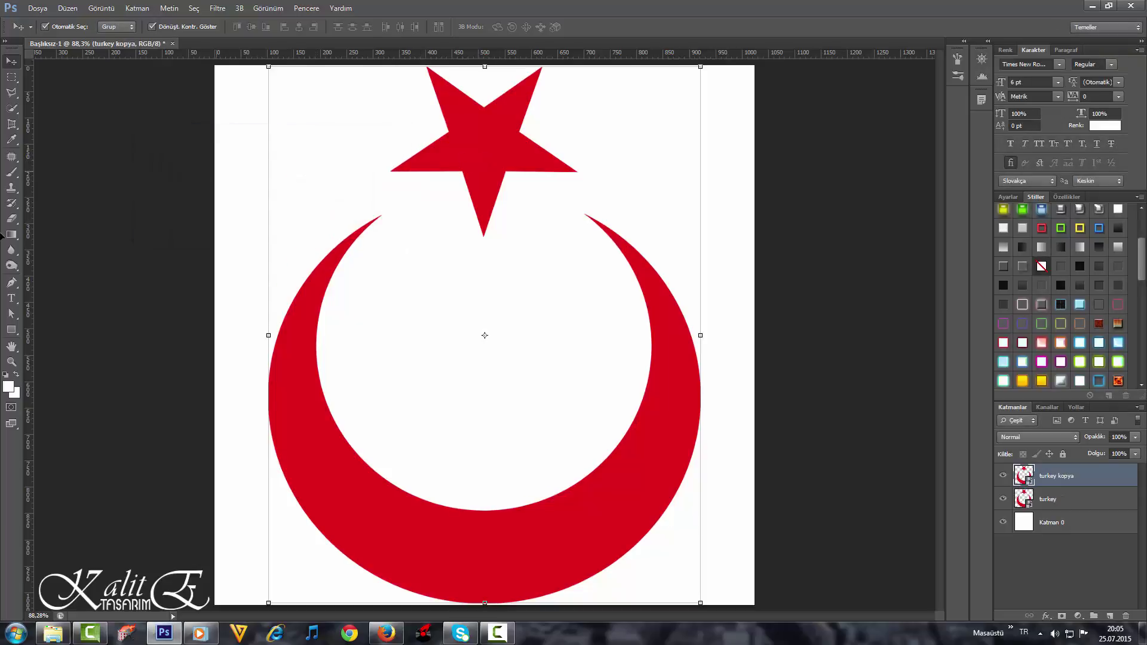
# - Rasterize turkey kopya and erase its star with a 267 px hard round eraser
pyautogui.click(12, 218)
pyautogui.click(511, 169)
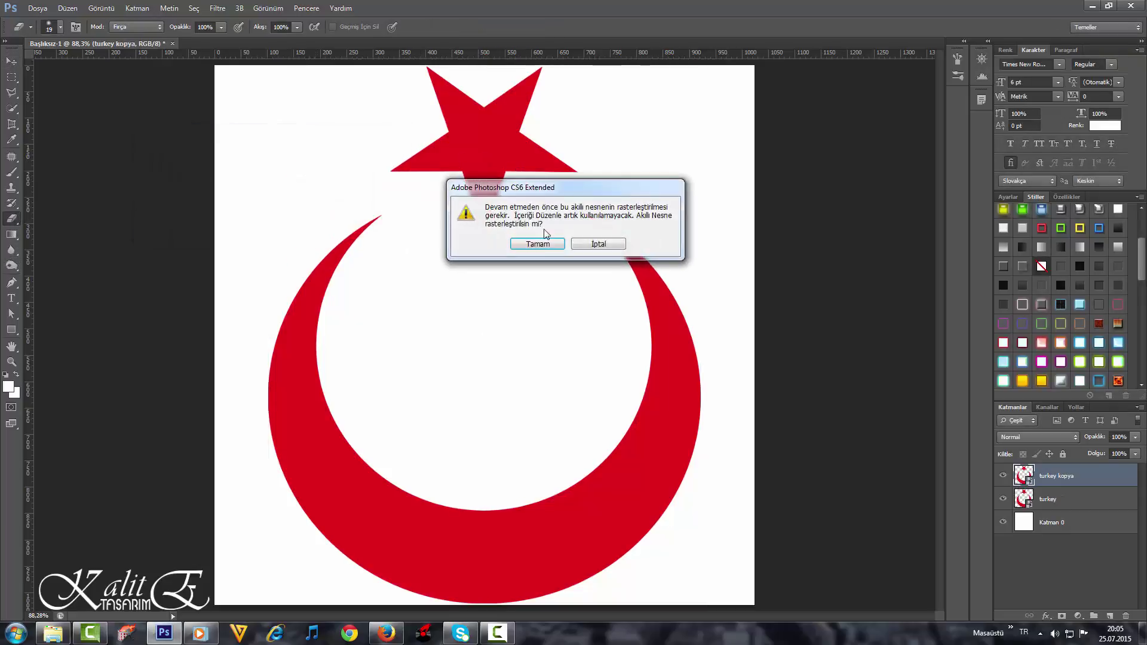
pyautogui.click(537, 244)
pyautogui.rightClick(541, 168)
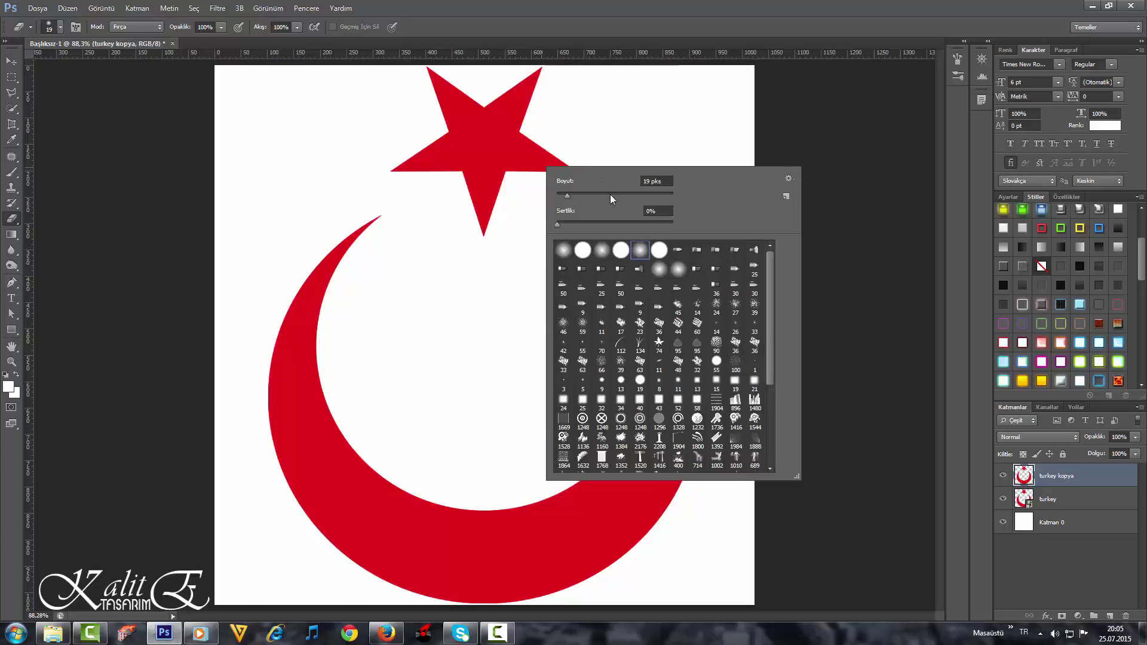
pyautogui.click(624, 193)
pyautogui.click(659, 249)
pyautogui.doubleClick(655, 181)
pyautogui.write('267')
pyautogui.press('Return')
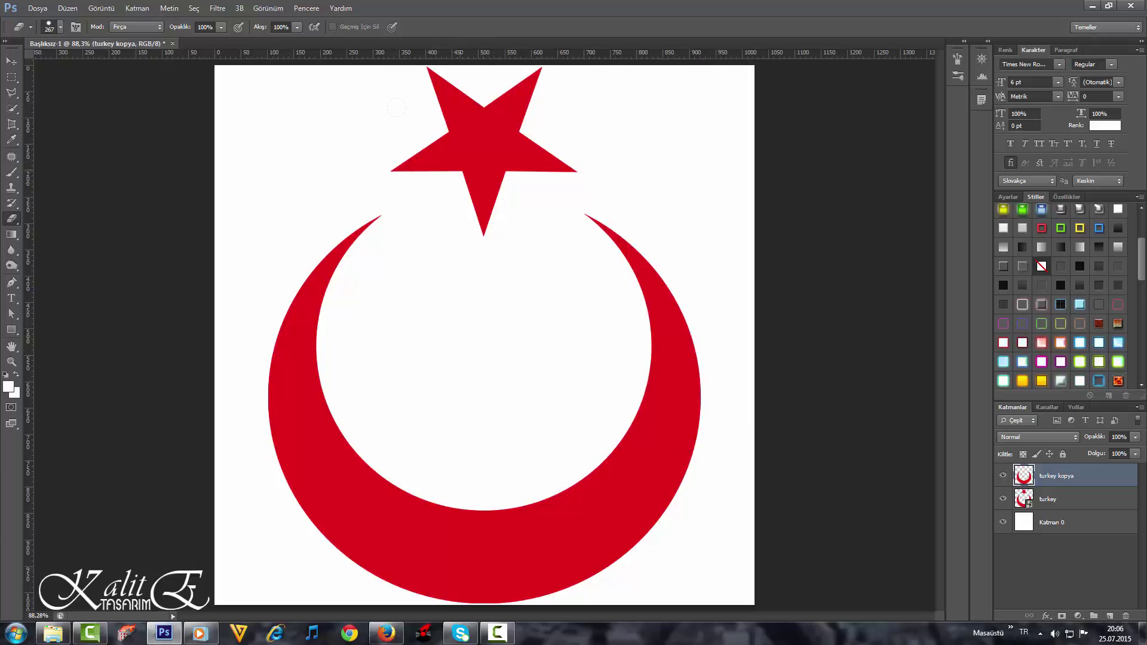
# - Rasterize the turkey layer and erase its crescent, leaving only the star
pyautogui.click(1103, 504)
pyautogui.click(591, 254)
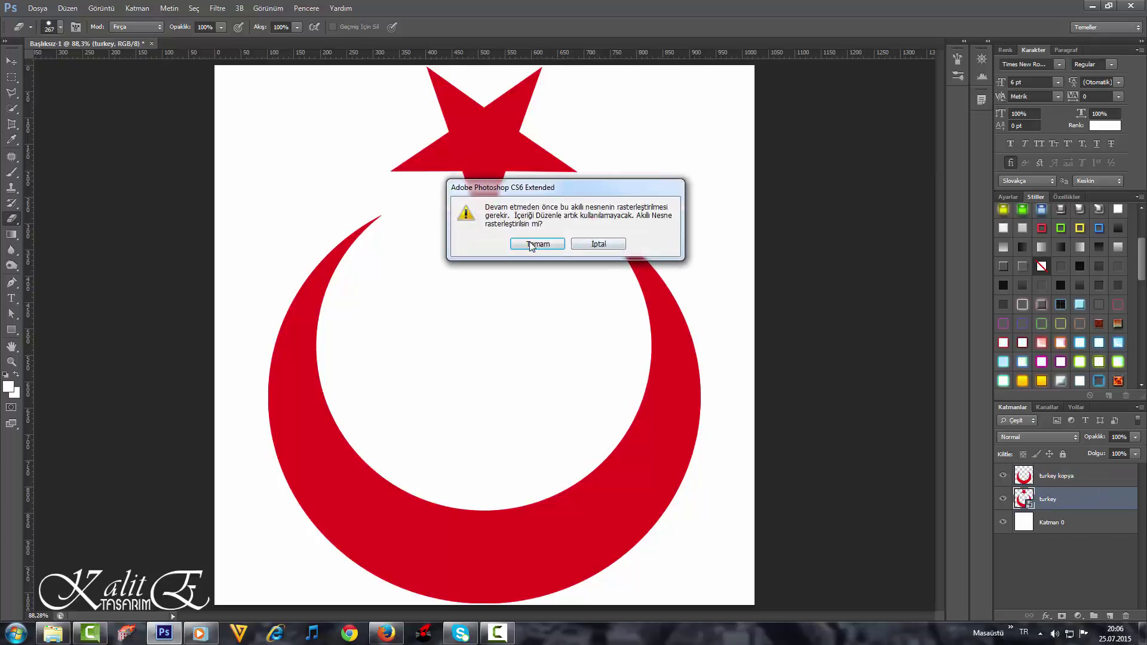
pyautogui.click(538, 245)
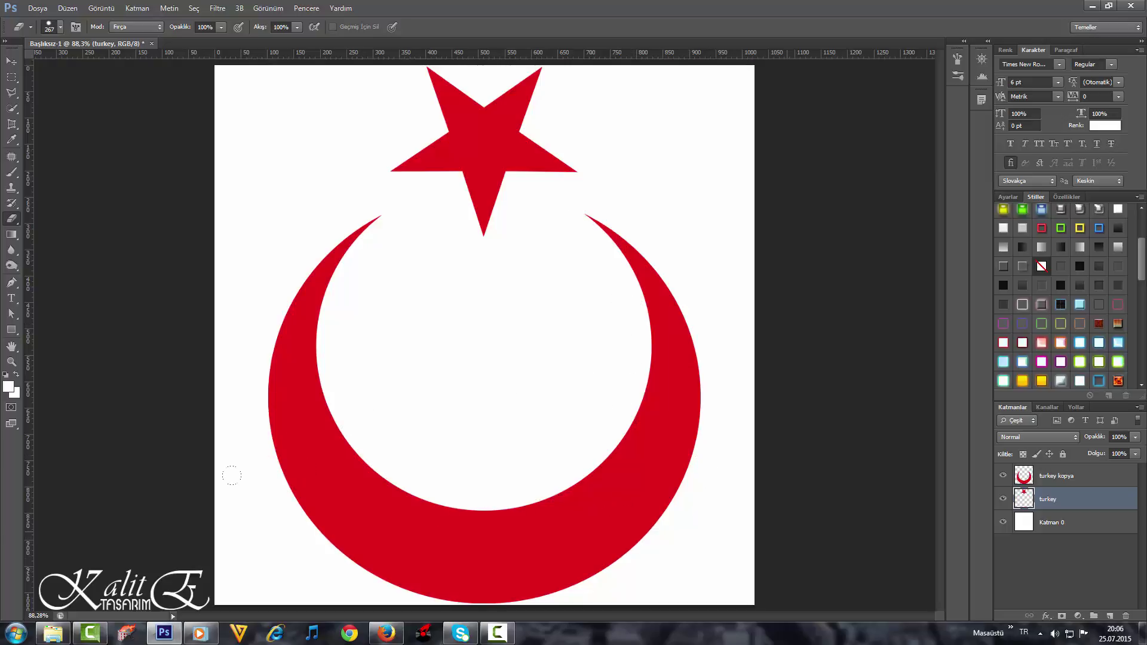
# - Toggle the star and crescent layers' visibility to check the split, then select the crescent
pyautogui.click(10, 62)
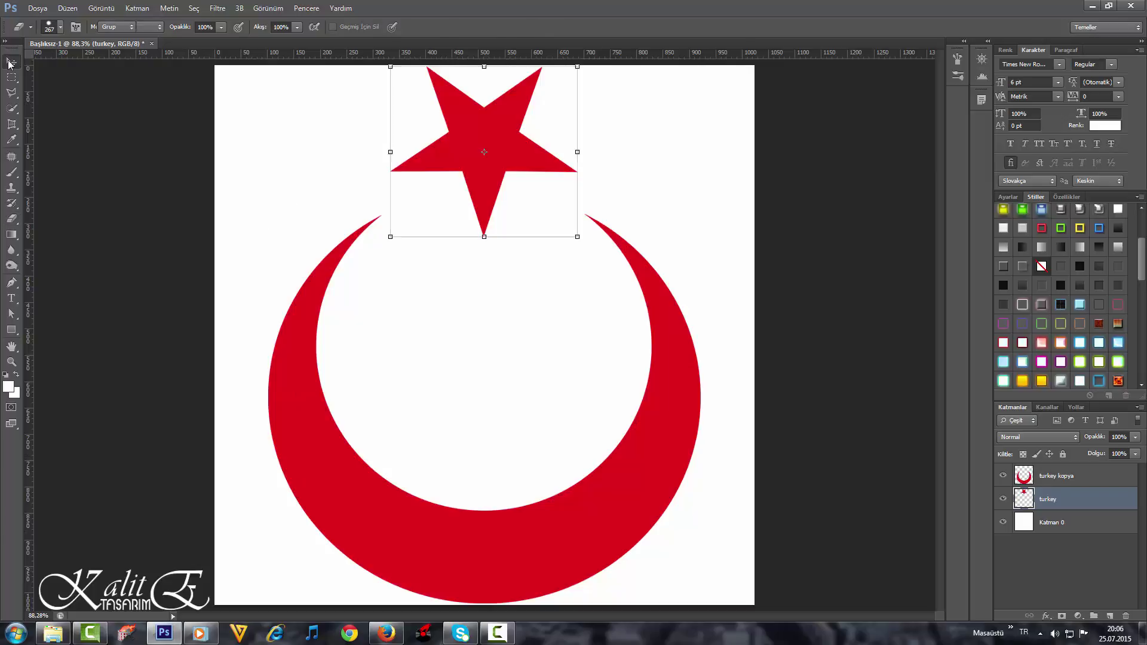
pyautogui.click(1003, 499)
pyautogui.click(1003, 499)
pyautogui.click(1004, 475)
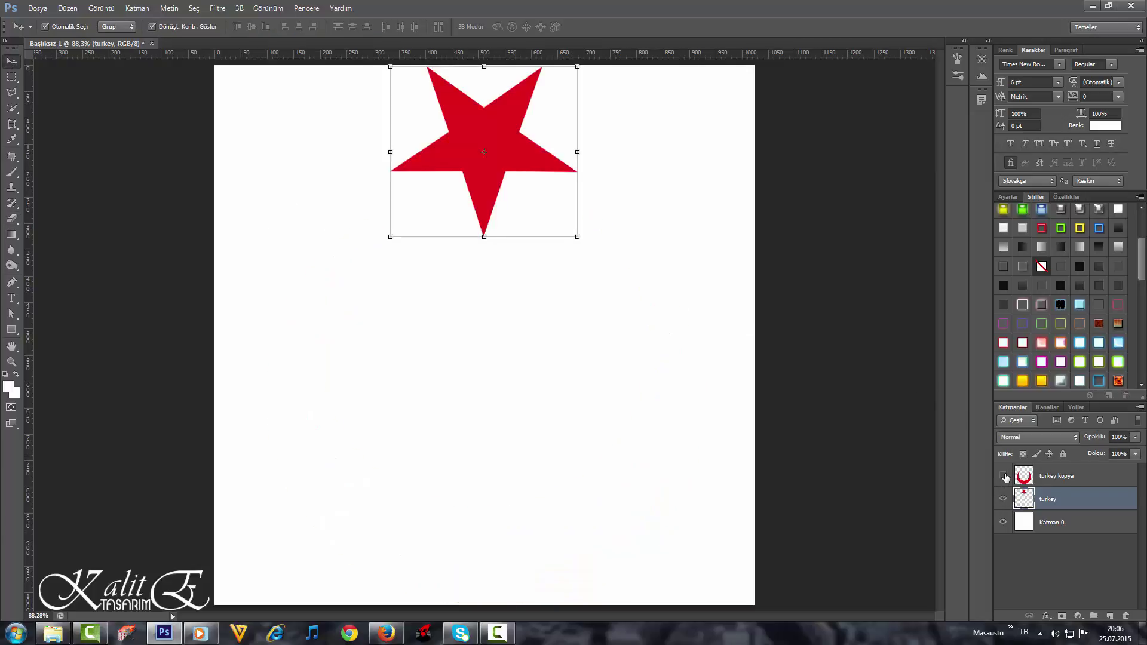
pyautogui.click(1004, 475)
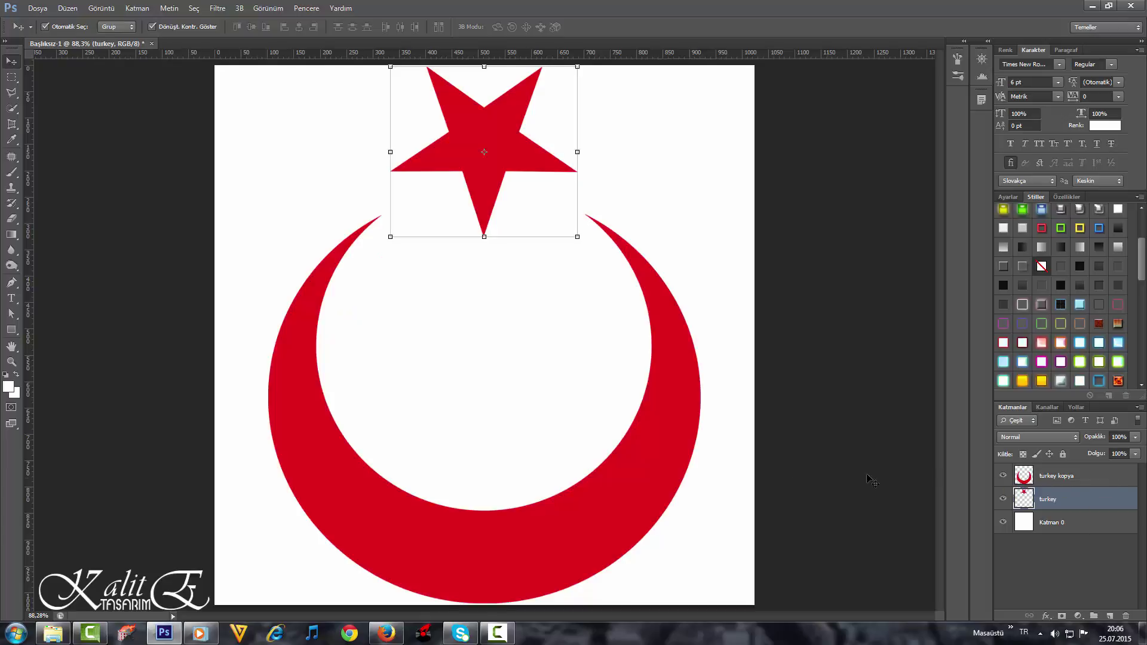
pyautogui.click(661, 451)
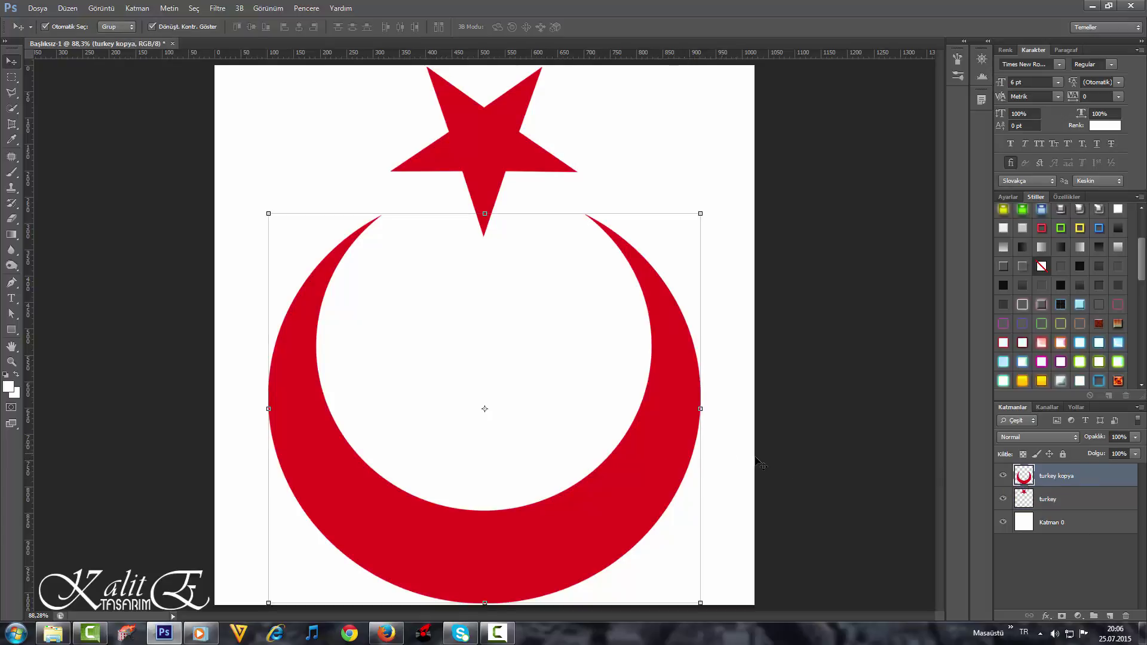
# - Set the foreground colour to black (000000) and draw a rectangle at the canvas's top-left
pyautogui.click(1105, 125)
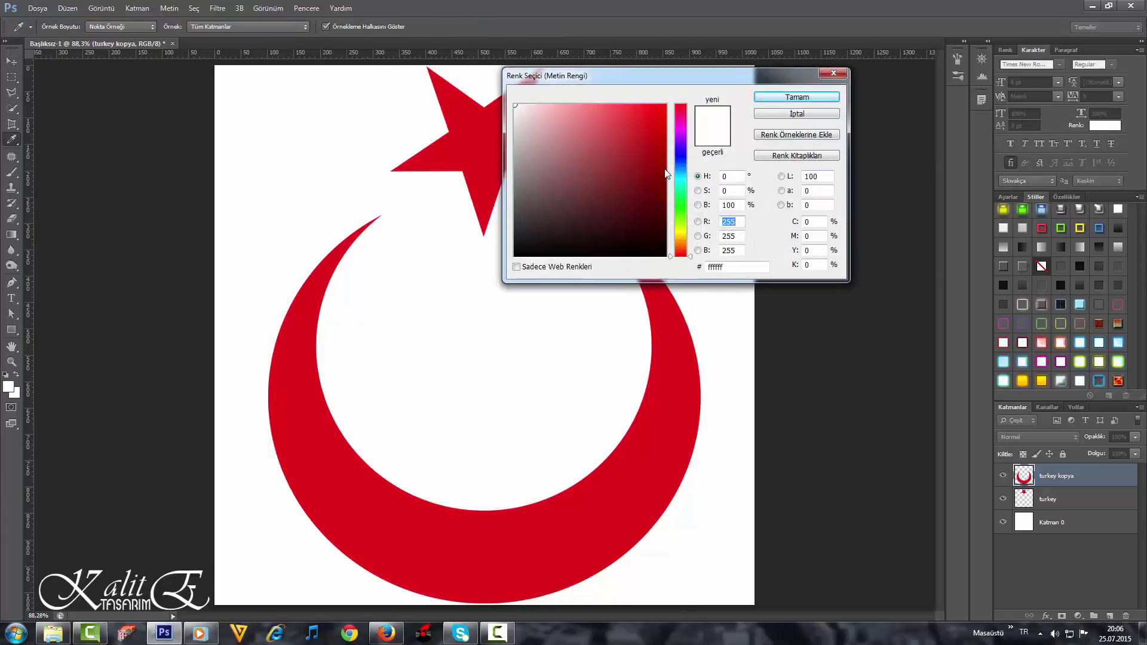
pyautogui.write('0')
pyautogui.click(764, 97)
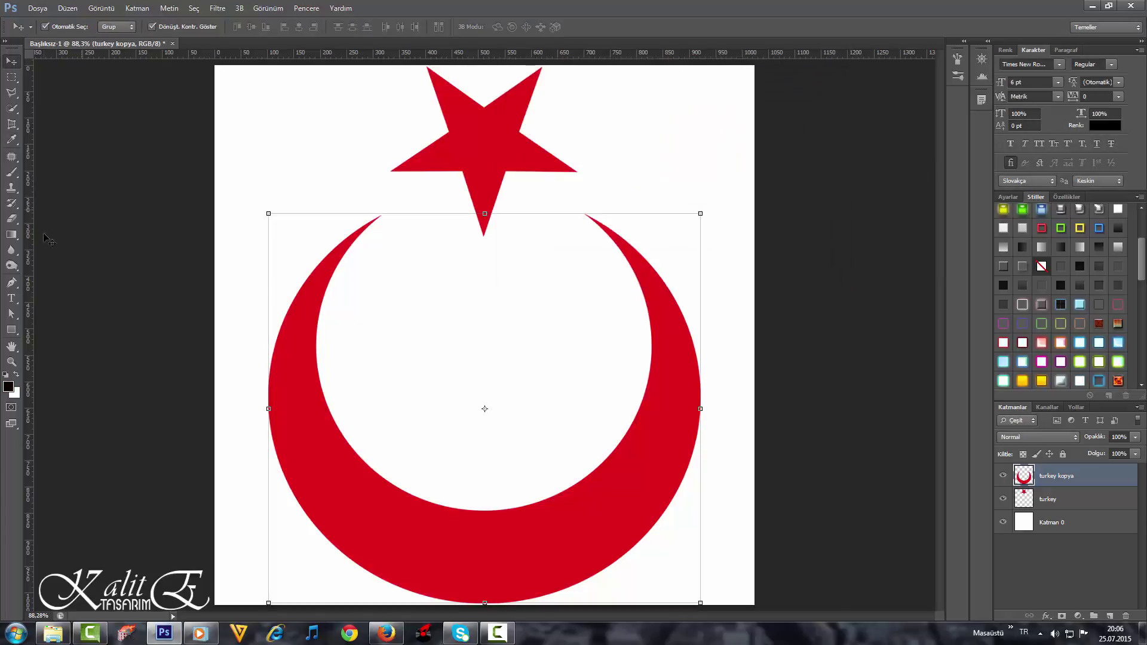
pyautogui.press('u')
pyautogui.moveTo(284, 209); pyautogui.dragTo(514, 418)
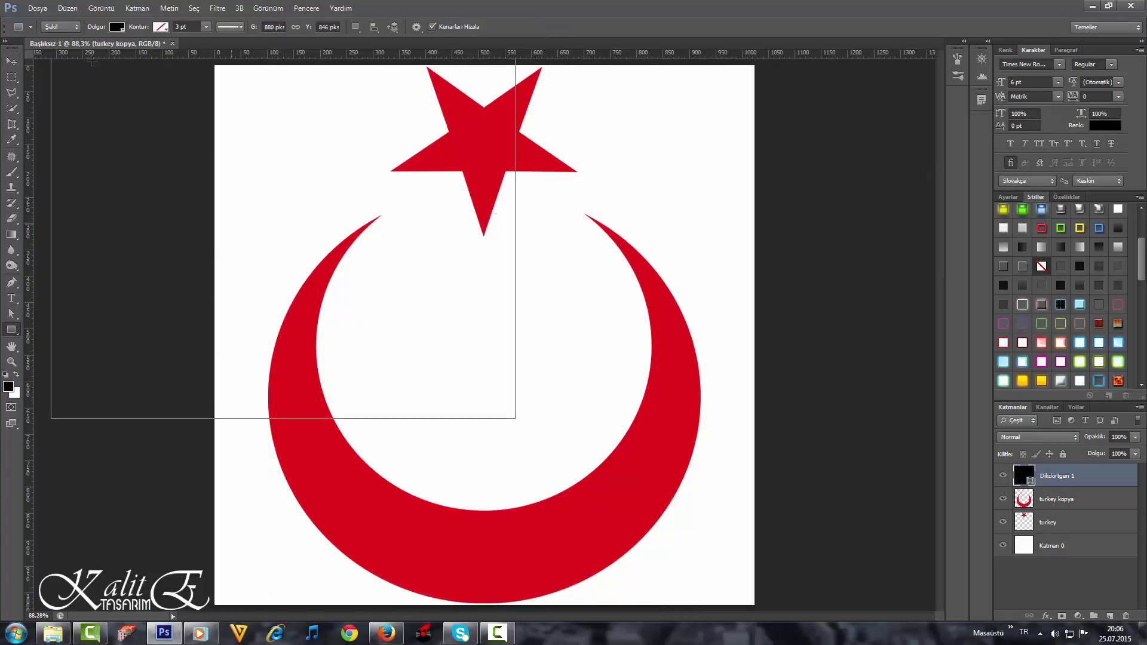
pyautogui.press('v')
pyautogui.moveTo(254, 120); pyautogui.dragTo(408, 193)
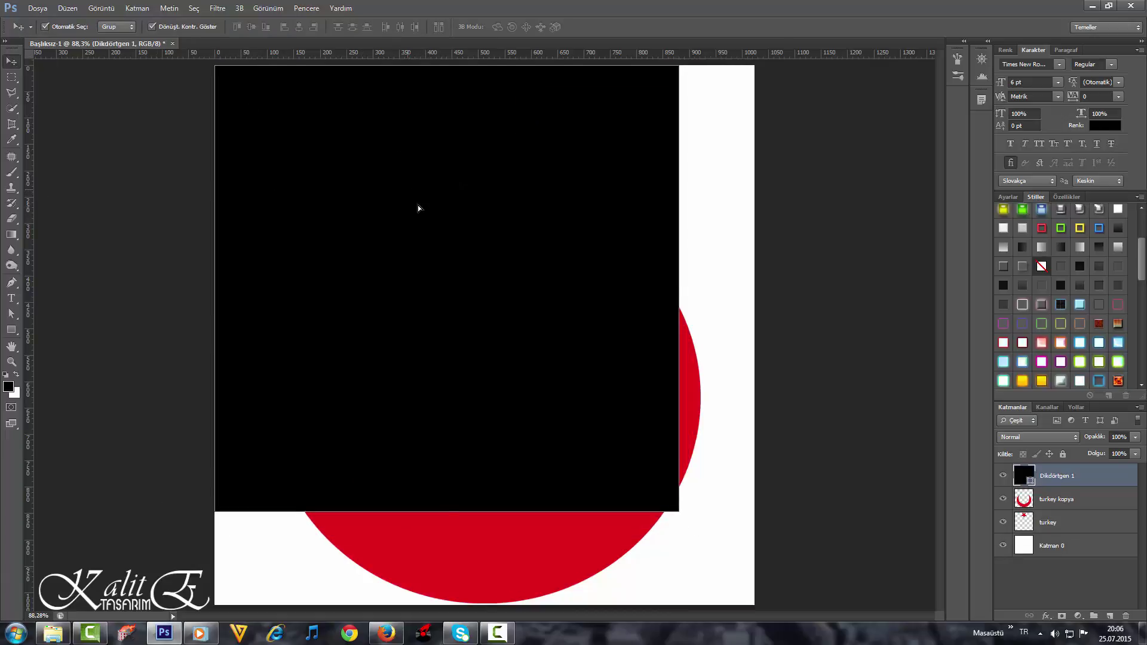
# - Scale the black rectangle to fill the canvas and move its layer to the bottom
pyautogui.hotkey('ctrl', 't')
pyautogui.moveTo(677, 512); pyautogui.dragTo(754, 606)
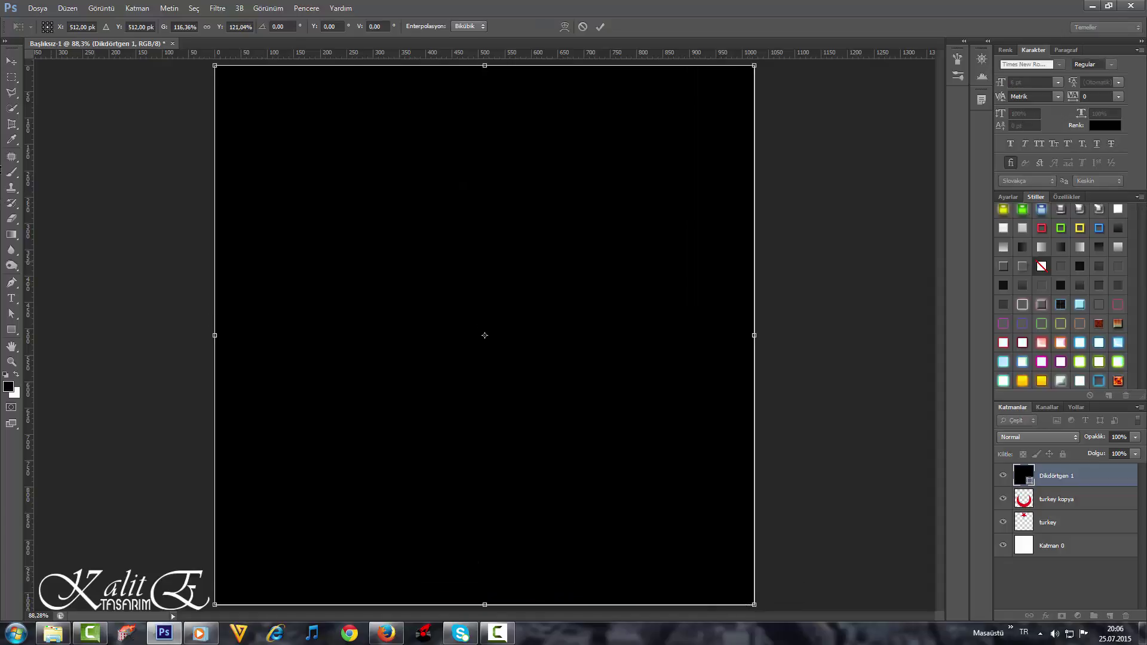
pyautogui.click(9, 62)
pyautogui.click(499, 241)
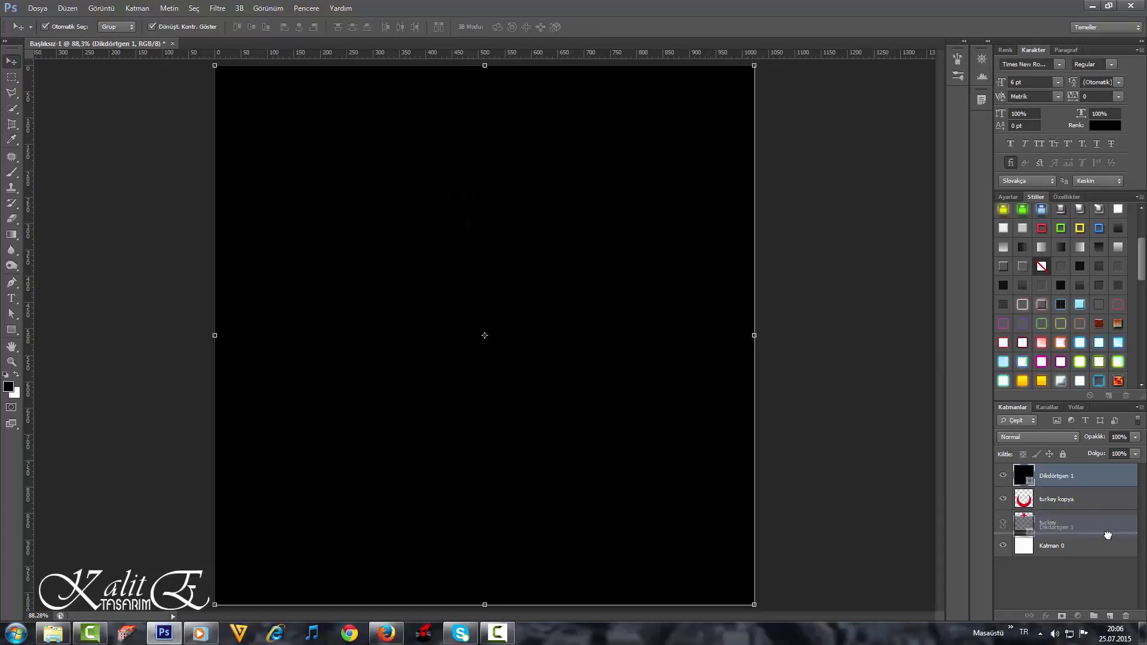
pyautogui.moveTo(1103, 494); pyautogui.dragTo(1074, 557)
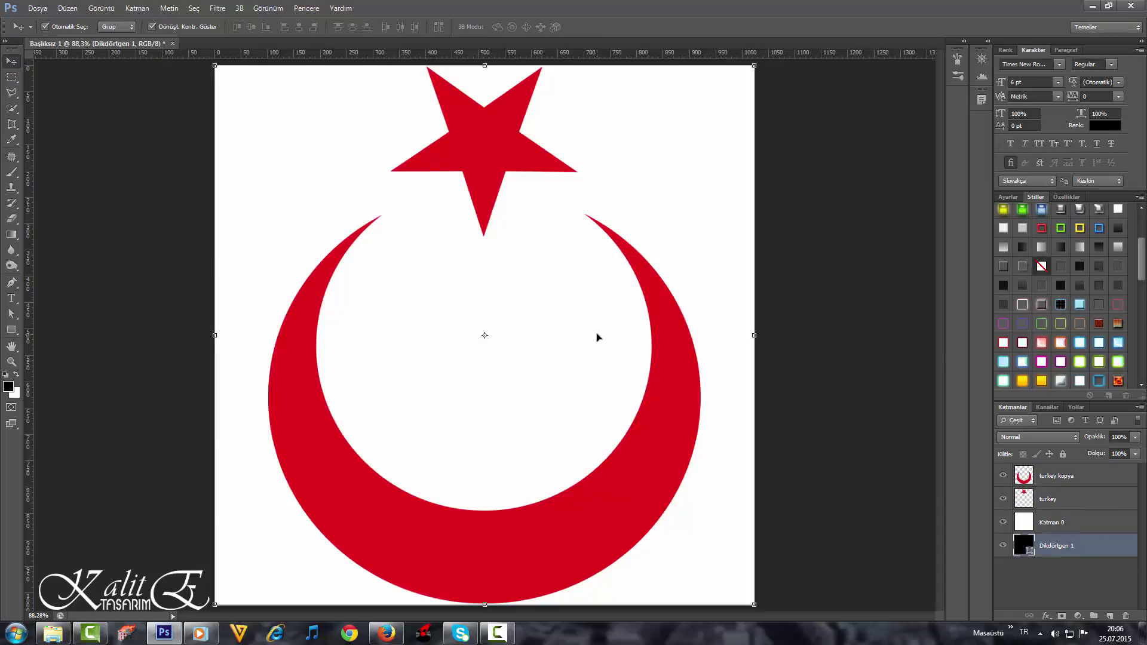
pyautogui.click(671, 364)
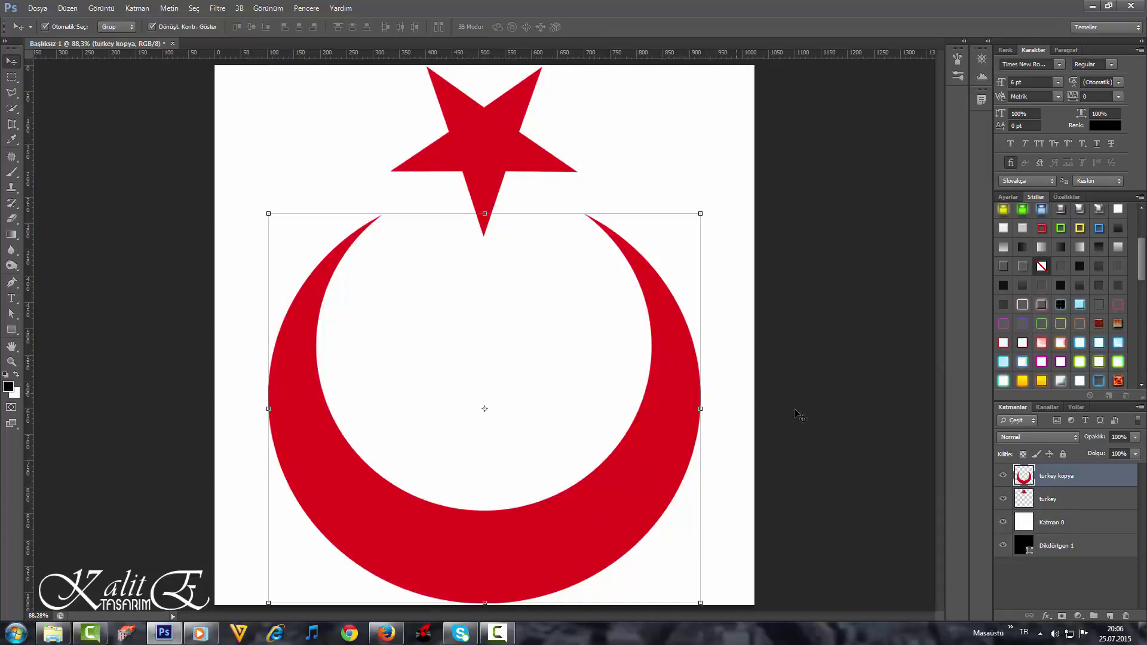
# - Hide Katman 0 and make the crescent grey with Hue/Saturation: Saturation -100, Lightness +30
pyautogui.click(1003, 523)
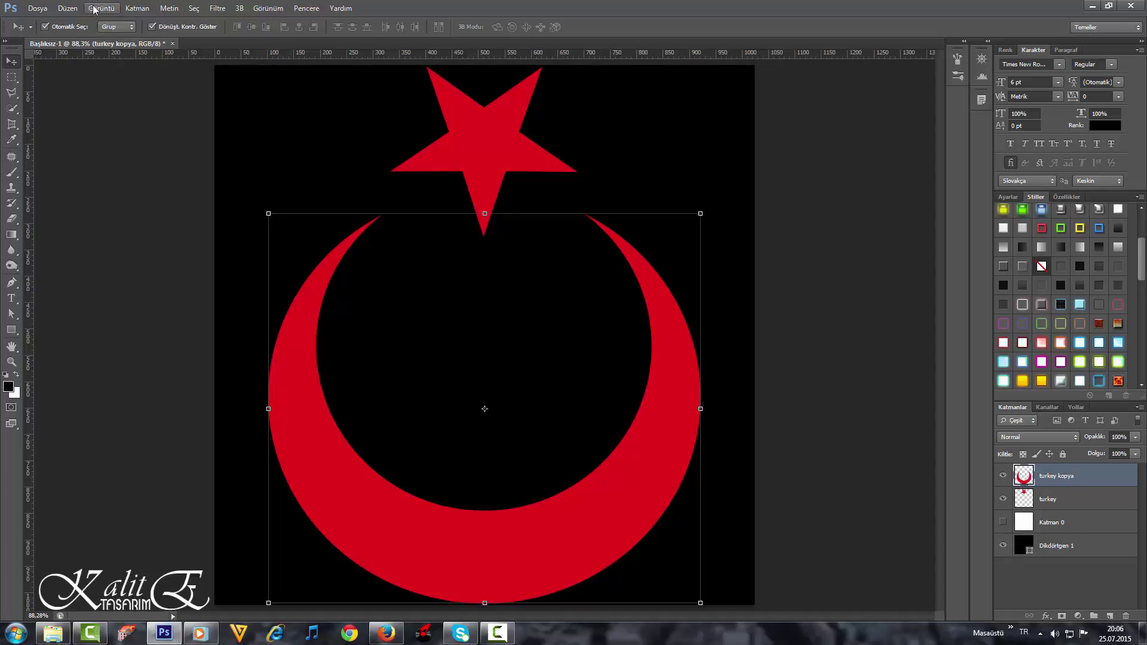
pyautogui.rightClick(1094, 481)
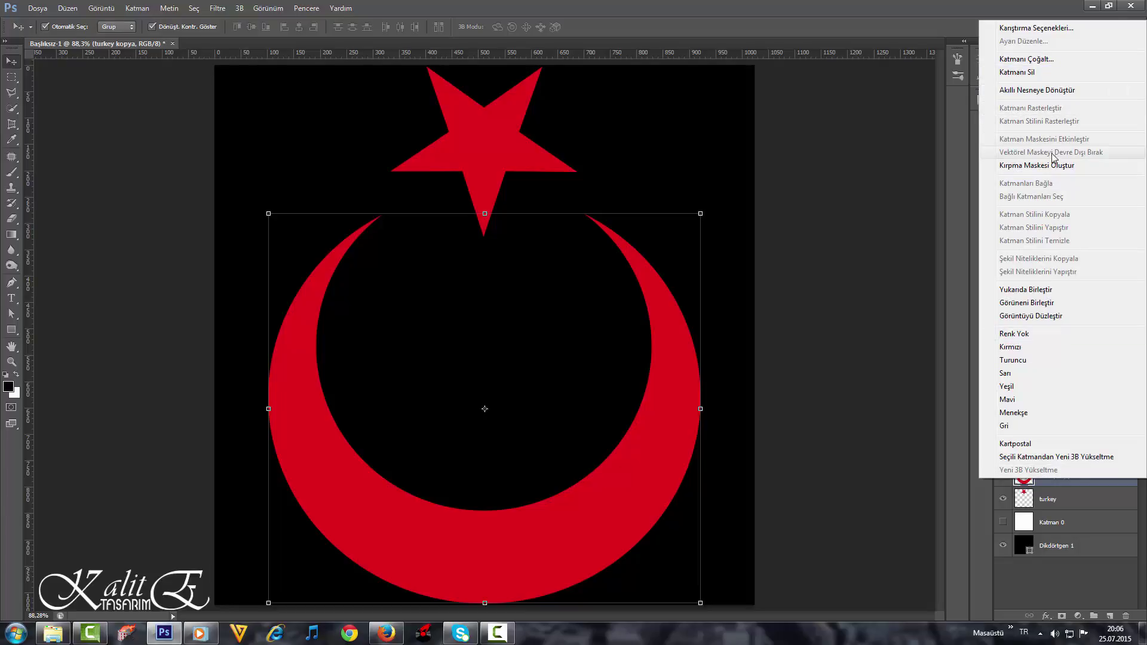
pyautogui.click(101, 9)
pyautogui.moveTo(115, 39)
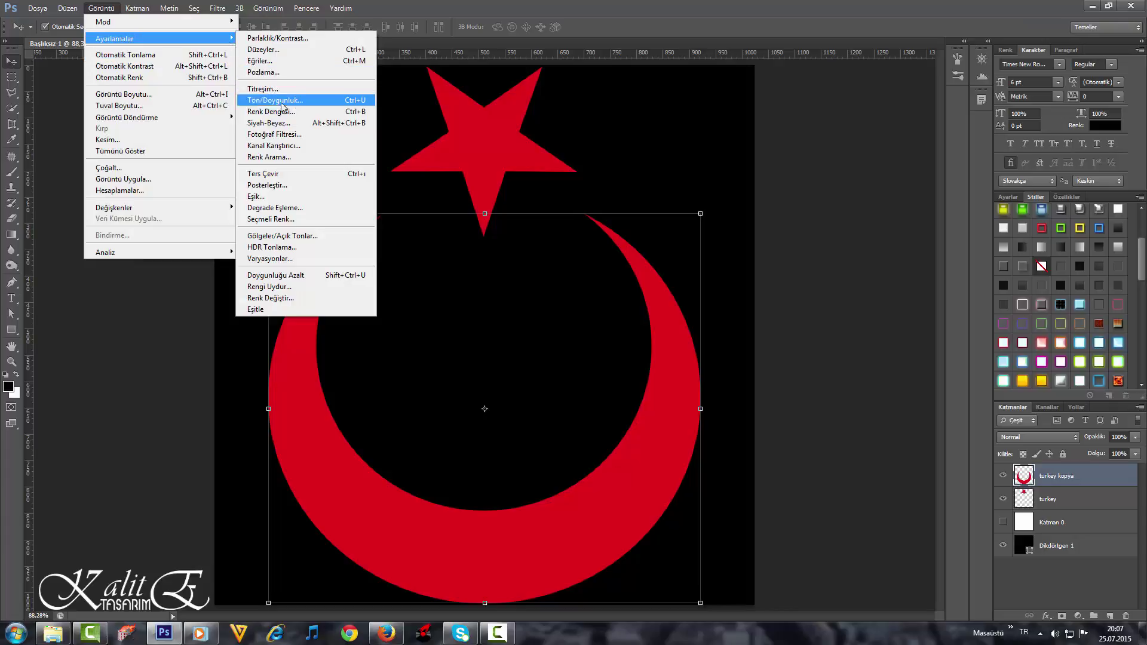
pyautogui.click(280, 103)
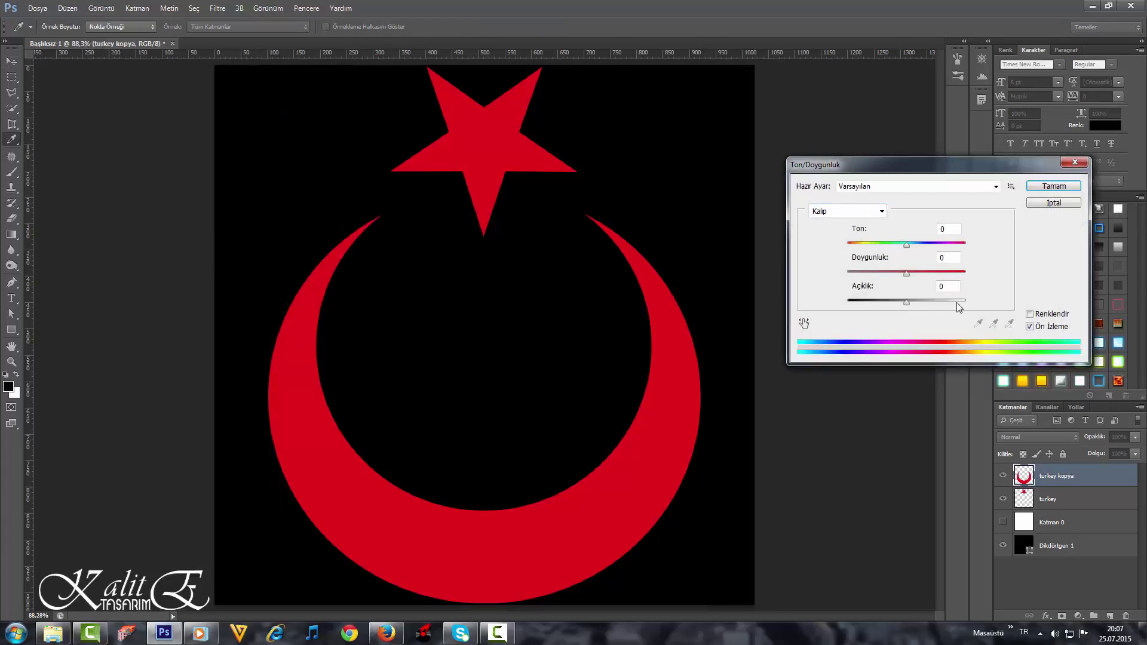
pyautogui.moveTo(907, 305)
pyautogui.mouseDown()
pyautogui.moveTo(924, 304)
pyautogui.moveTo(827, 276)
pyautogui.mouseUp()
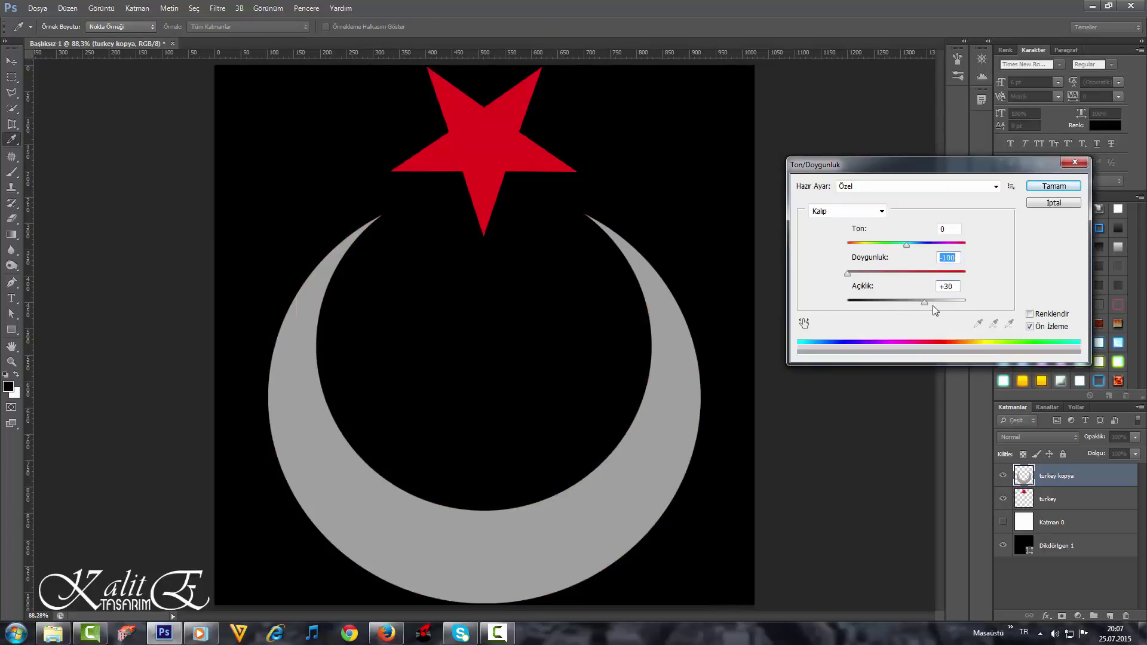
pyautogui.click(1053, 186)
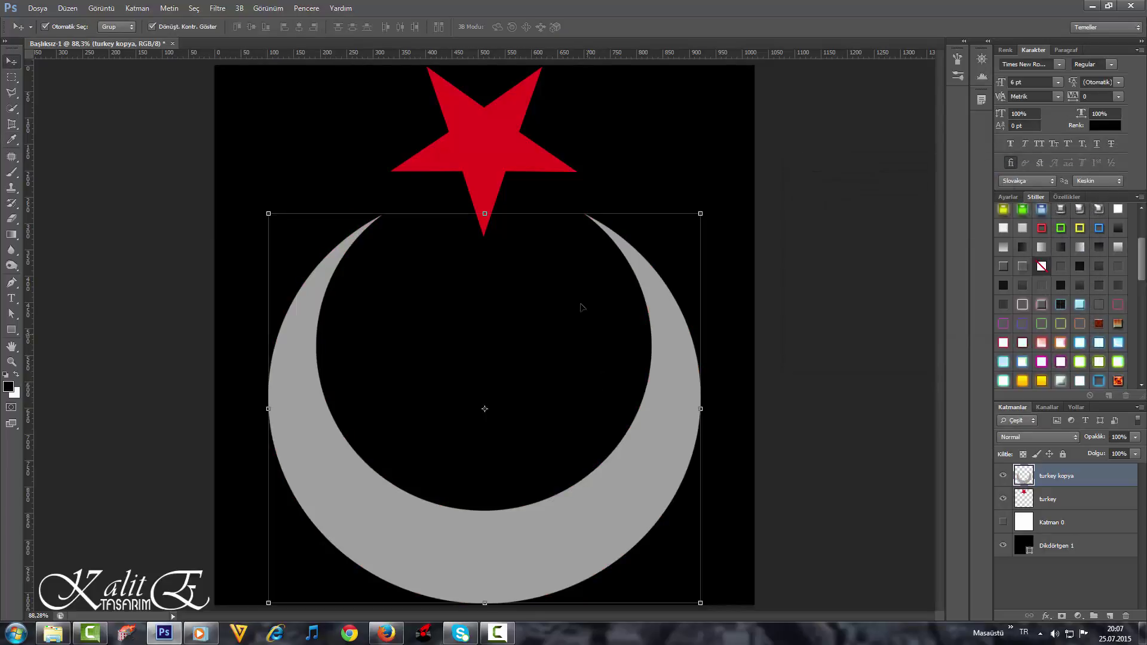
pyautogui.hotkey('ctrl', 't')
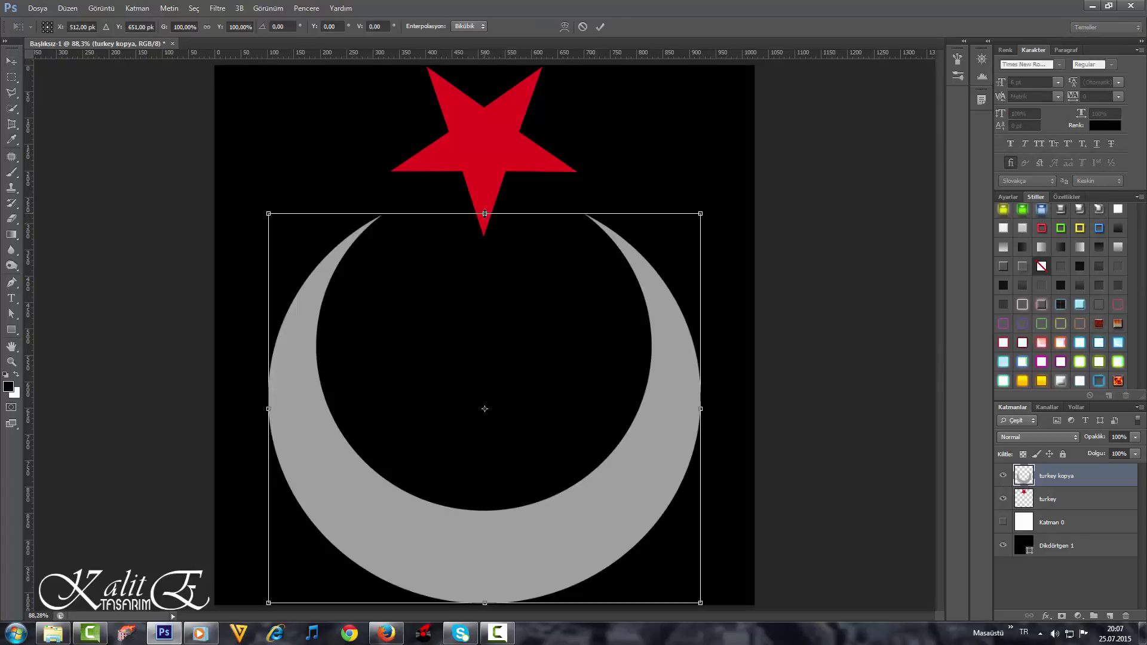
# - Stretch the grey crescent taller from its top edge
pyautogui.moveTo(484, 213); pyautogui.dragTo(484, 181)
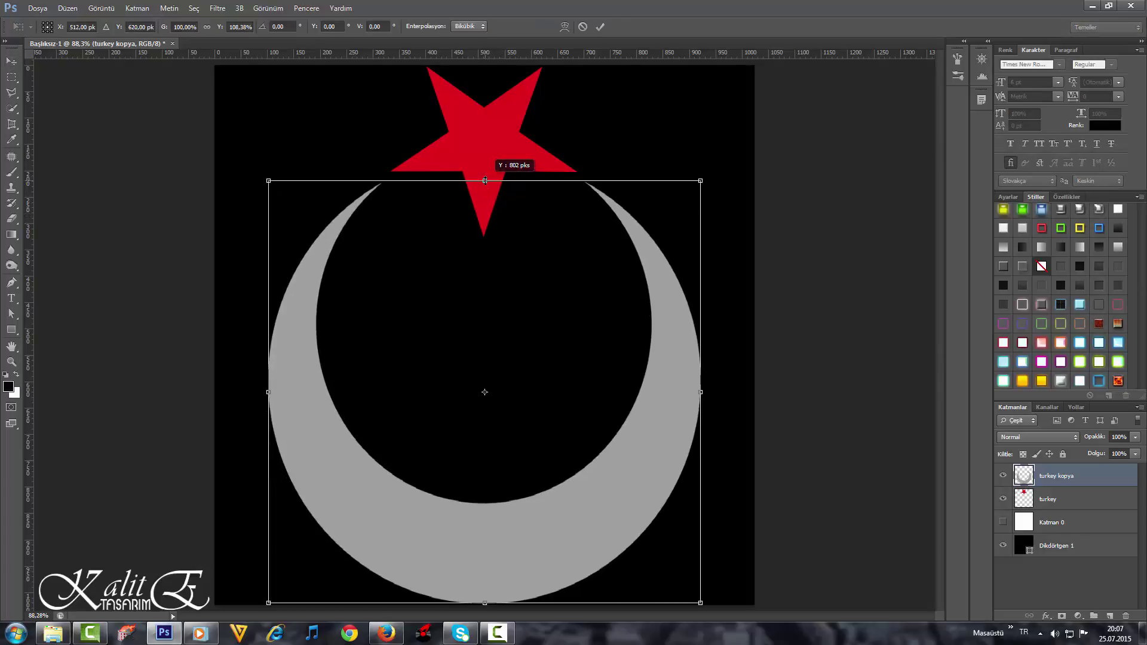
pyautogui.click(12, 61)
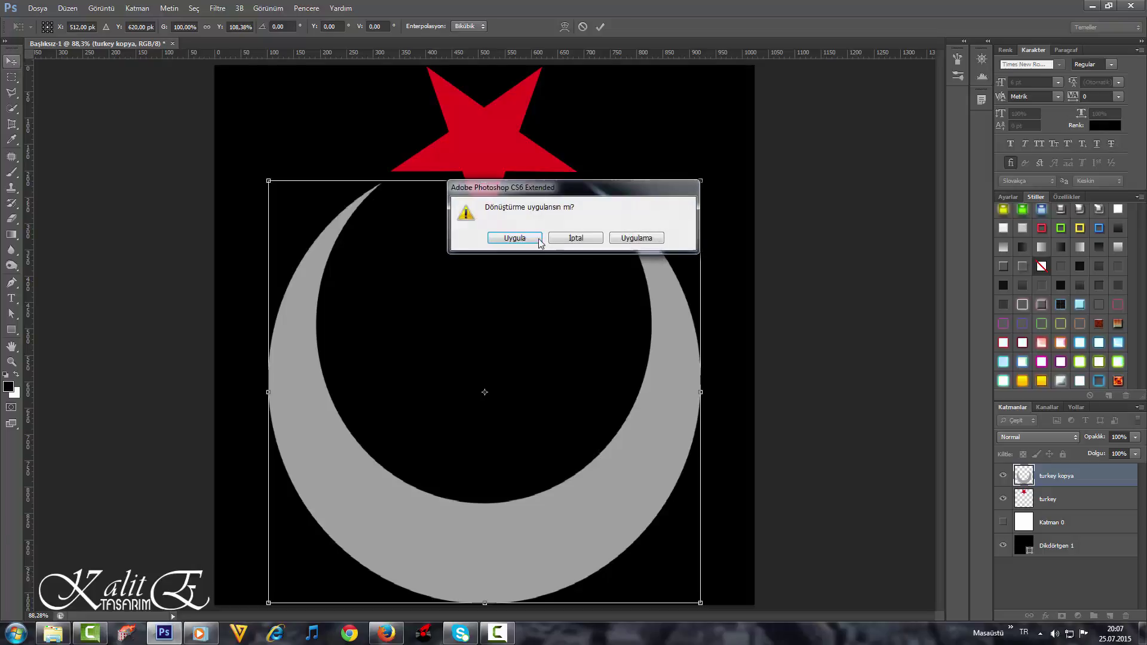
pyautogui.click(515, 238)
# - Nudge the red star down slightly and widen it a little on both sides
pyautogui.moveTo(480, 146); pyautogui.dragTo(481, 151)
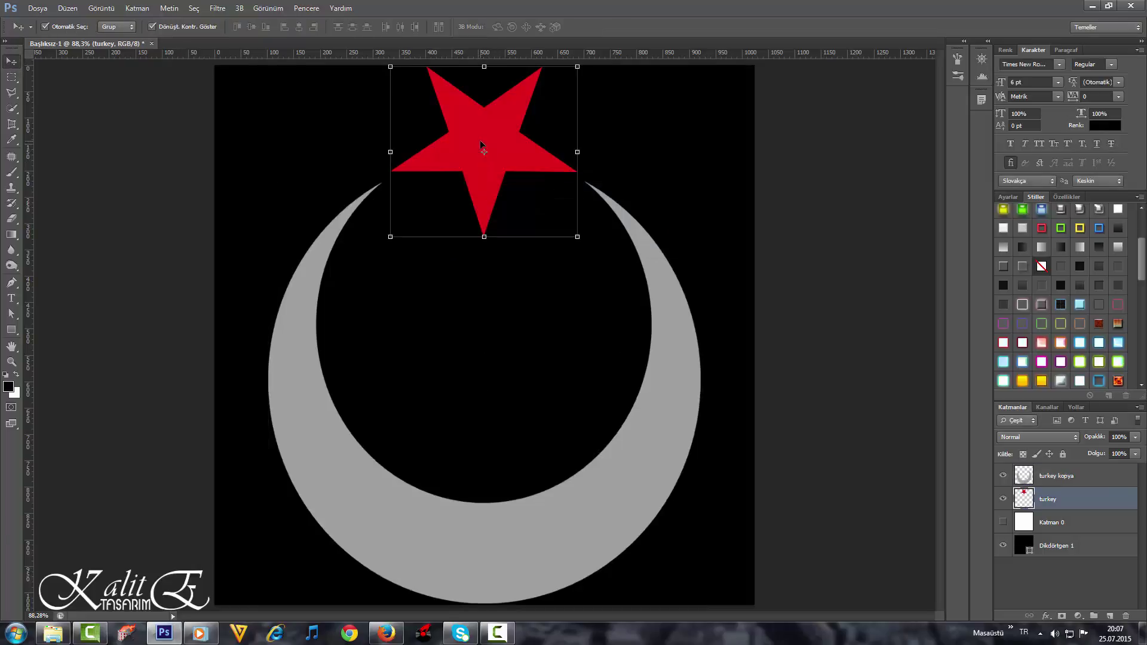
pyautogui.press('Down')
pyautogui.press('Down')
pyautogui.press('Down')
pyautogui.press('Down')
pyautogui.press('Down')
pyautogui.press('Down')
pyautogui.press('Down')
pyautogui.press('Down')
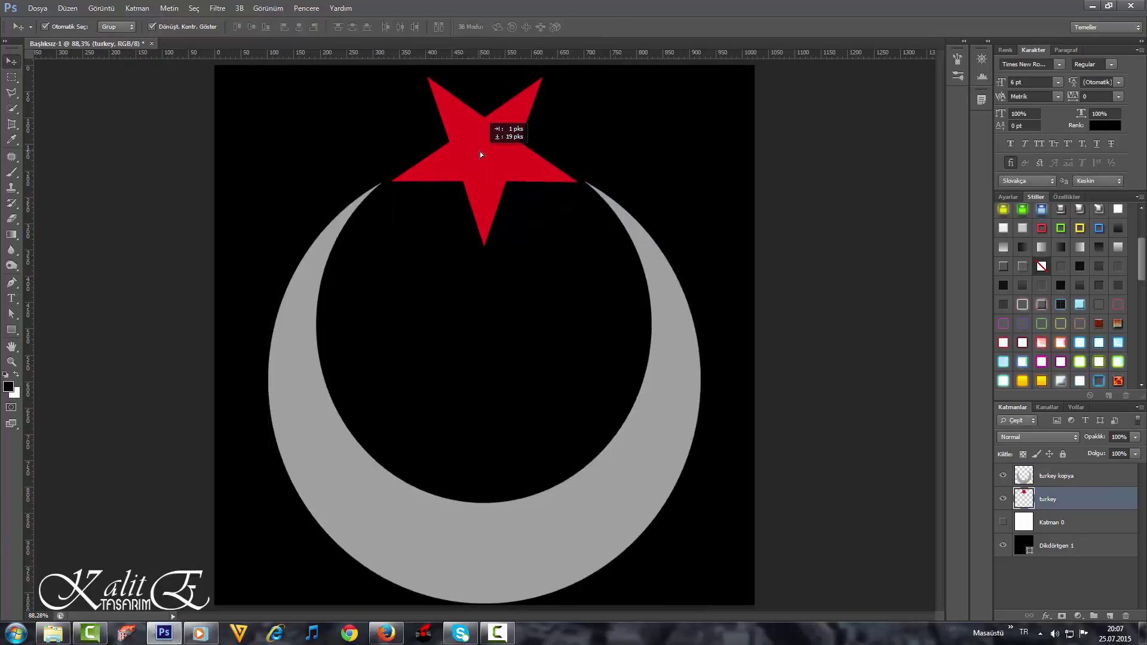
pyautogui.press('Down')
pyautogui.press('Down')
pyautogui.hotkey('ctrl', 't')
pyautogui.moveTo(578, 161); pyautogui.dragTo(584, 161)
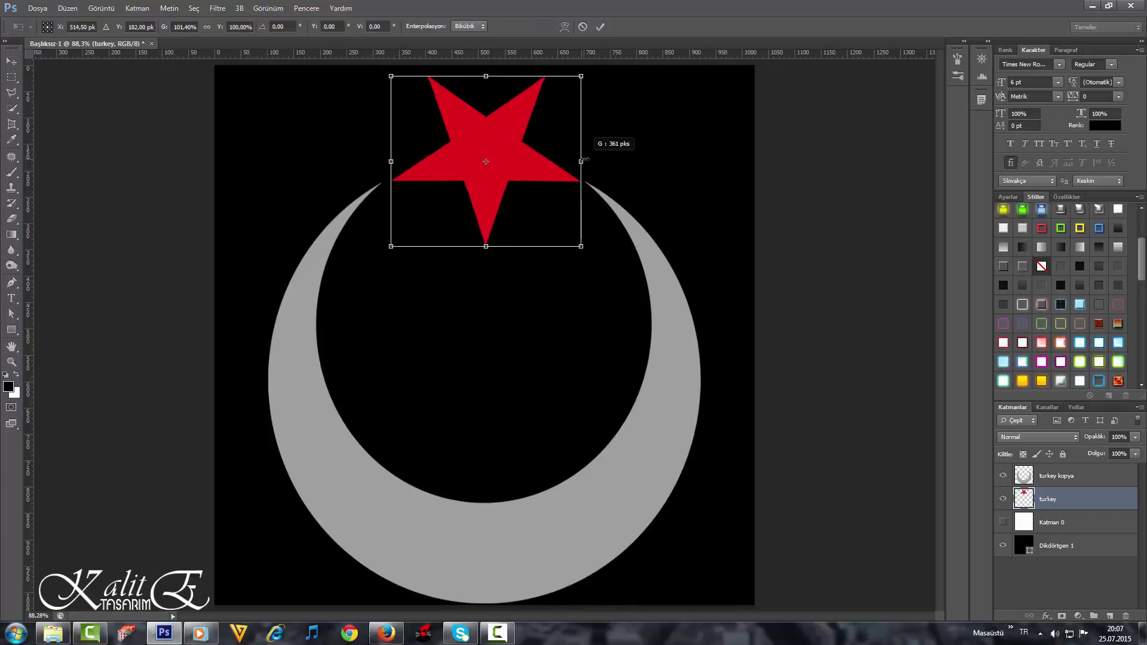
pyautogui.moveTo(391, 161); pyautogui.dragTo(382, 162)
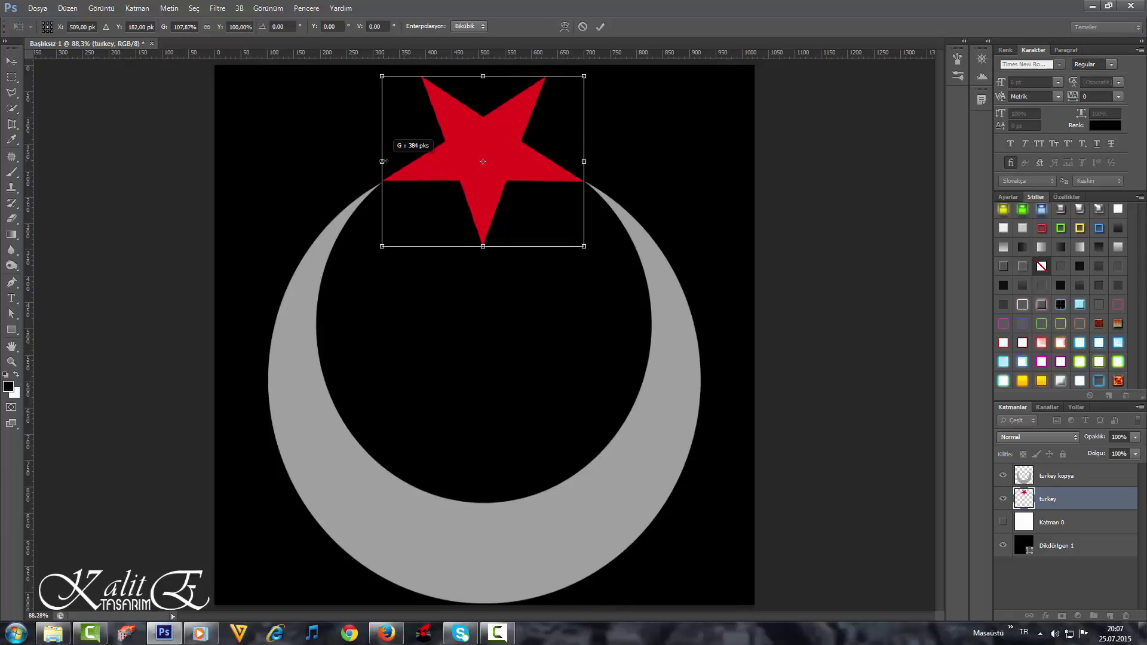
pyautogui.click(12, 63)
pyautogui.click(513, 239)
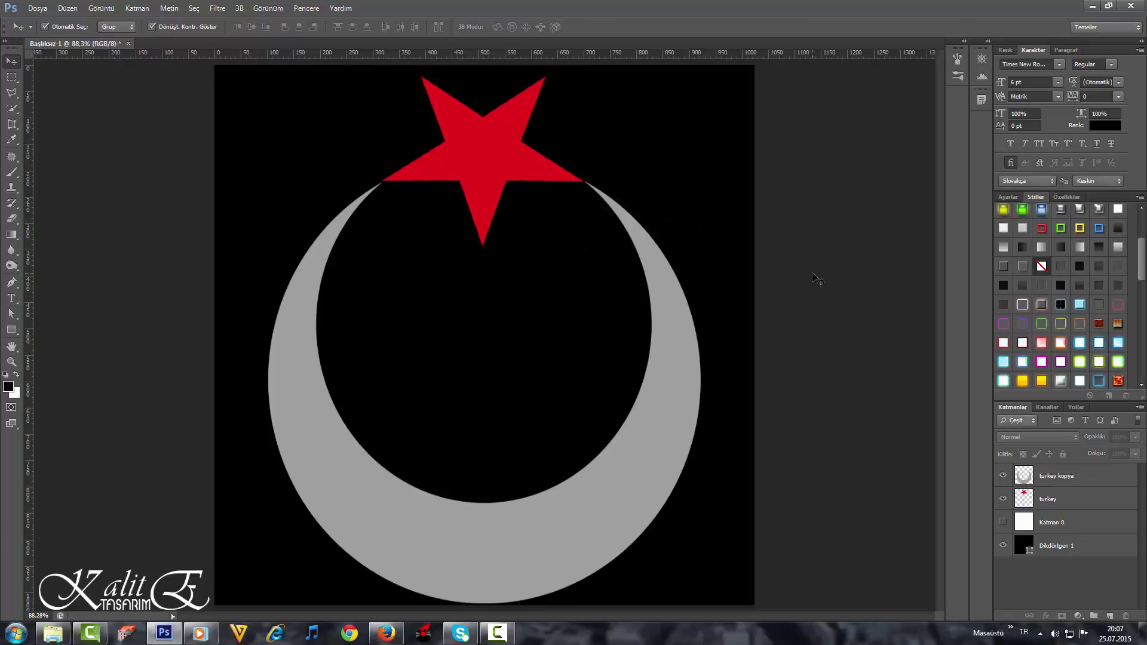
# - Duplicate the crescent as 'turkey kopya 2', nudge it up 3 px, and place it below turkey kopya
pyautogui.click(655, 461)
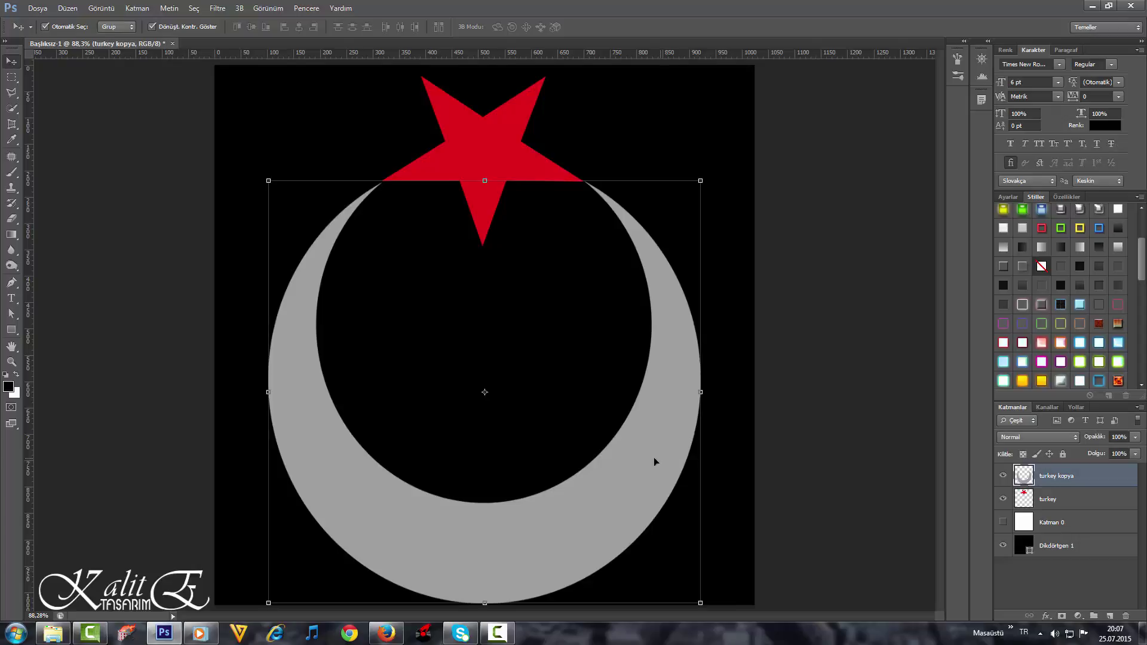
pyautogui.rightClick(1103, 488)
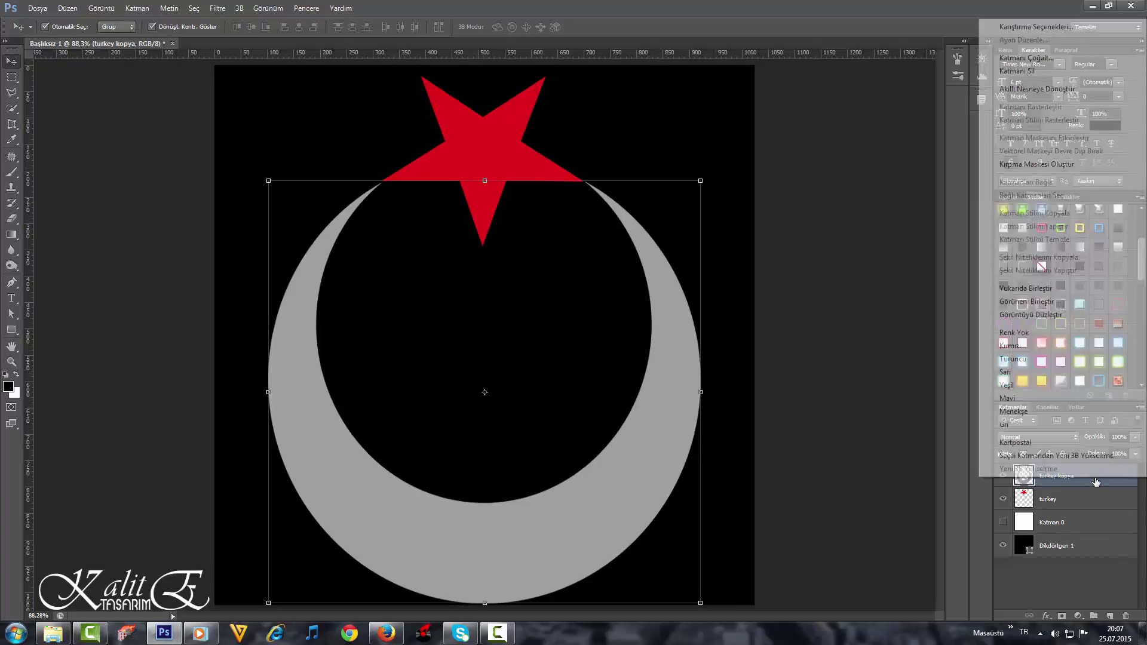
pyautogui.click(1039, 57)
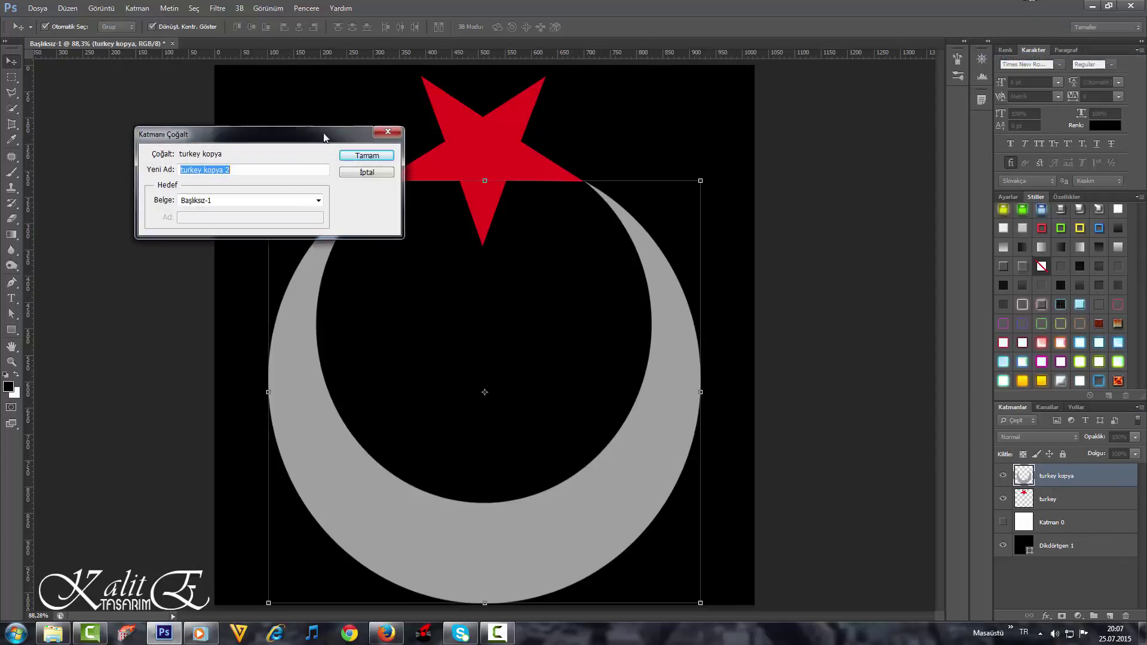
pyautogui.click(360, 157)
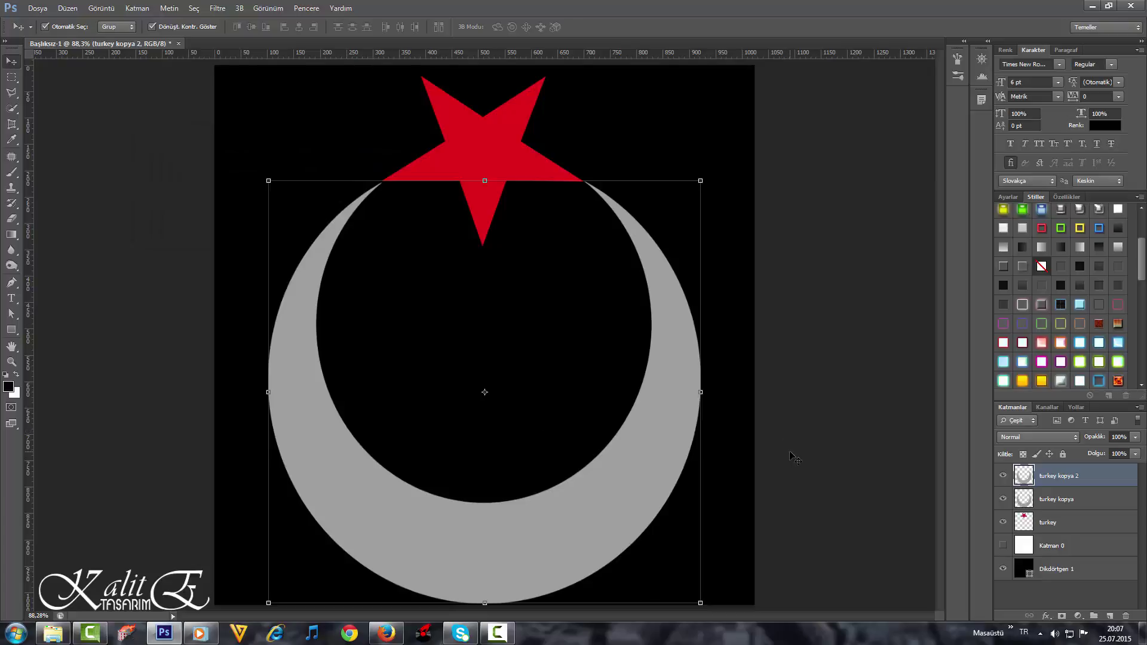
pyautogui.press('Up')
pyautogui.press('Up')
pyautogui.press('Up')
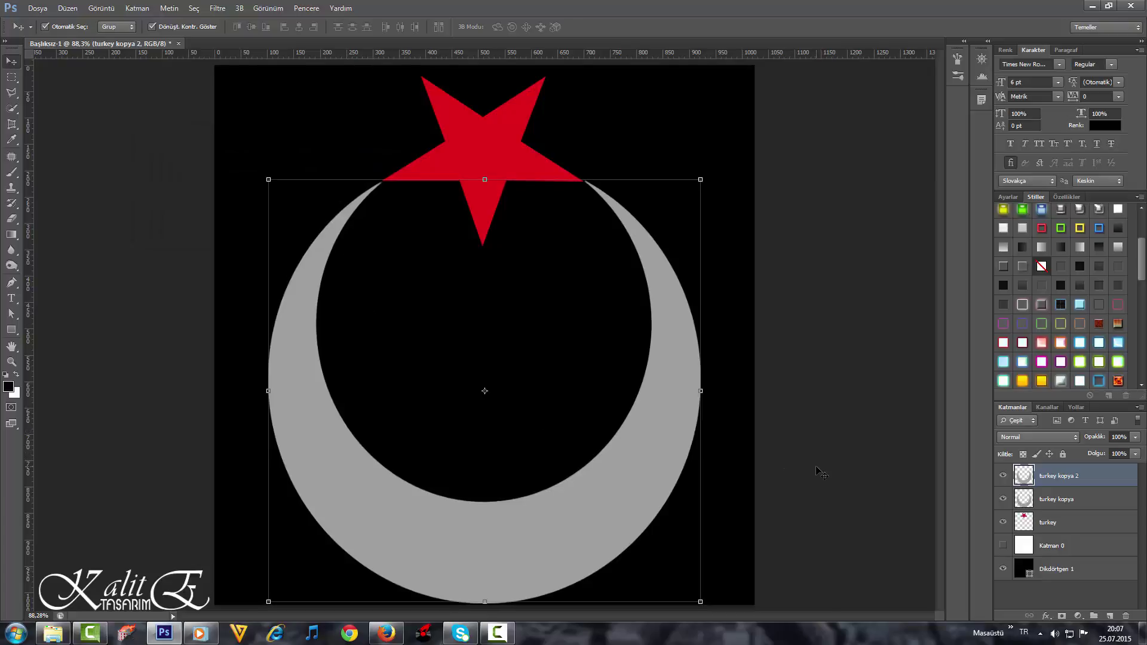
pyautogui.press('Up')
pyautogui.press('Up')
pyautogui.press('Up')
pyautogui.press('Up')
pyautogui.press('Up')
pyautogui.press('Up')
pyautogui.press('Up')
pyautogui.press('Up')
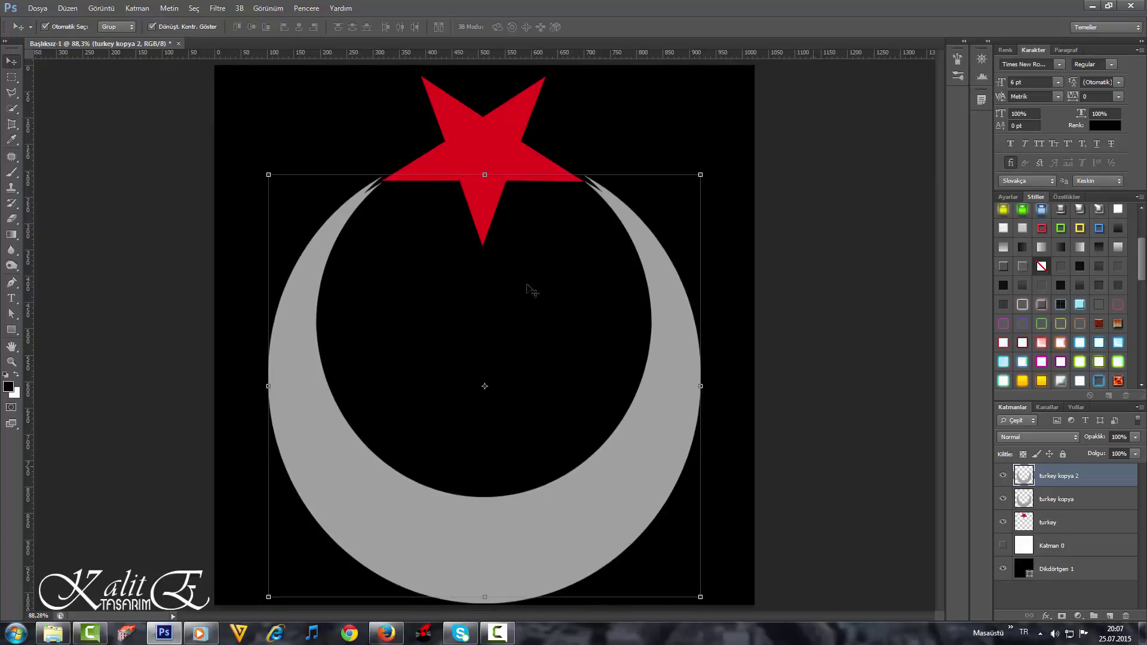
pyautogui.press('Up')
pyautogui.press('Up')
pyautogui.press('Up')
pyautogui.press('Up')
pyautogui.press('Up')
pyautogui.press('Up')
pyautogui.press('Up')
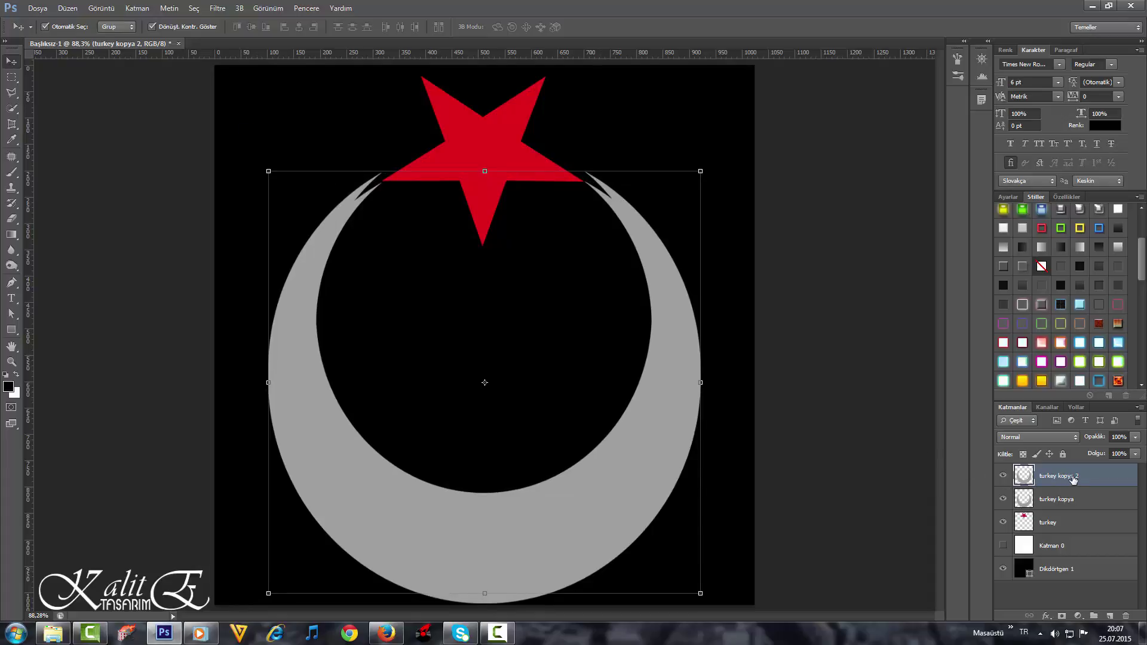
pyautogui.moveTo(1073, 478); pyautogui.dragTo(1076, 504)
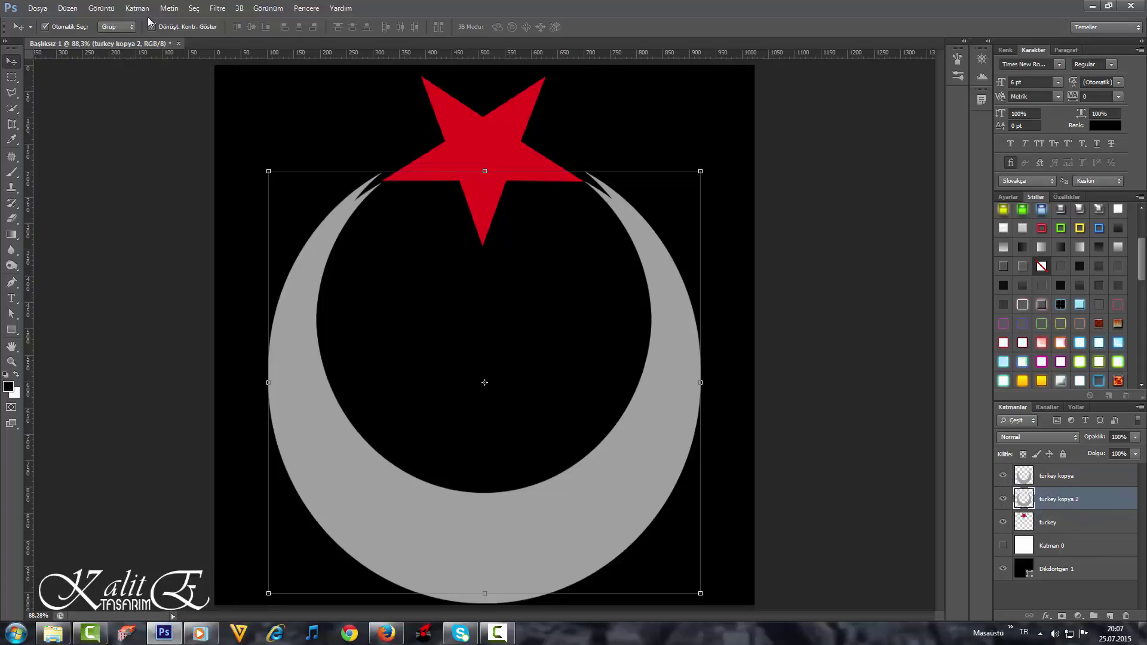
# - Recolour turkey kopya 2 with Hue/Saturation: Saturation -100, Lightness +38
pyautogui.click(101, 8)
pyautogui.moveTo(115, 38)
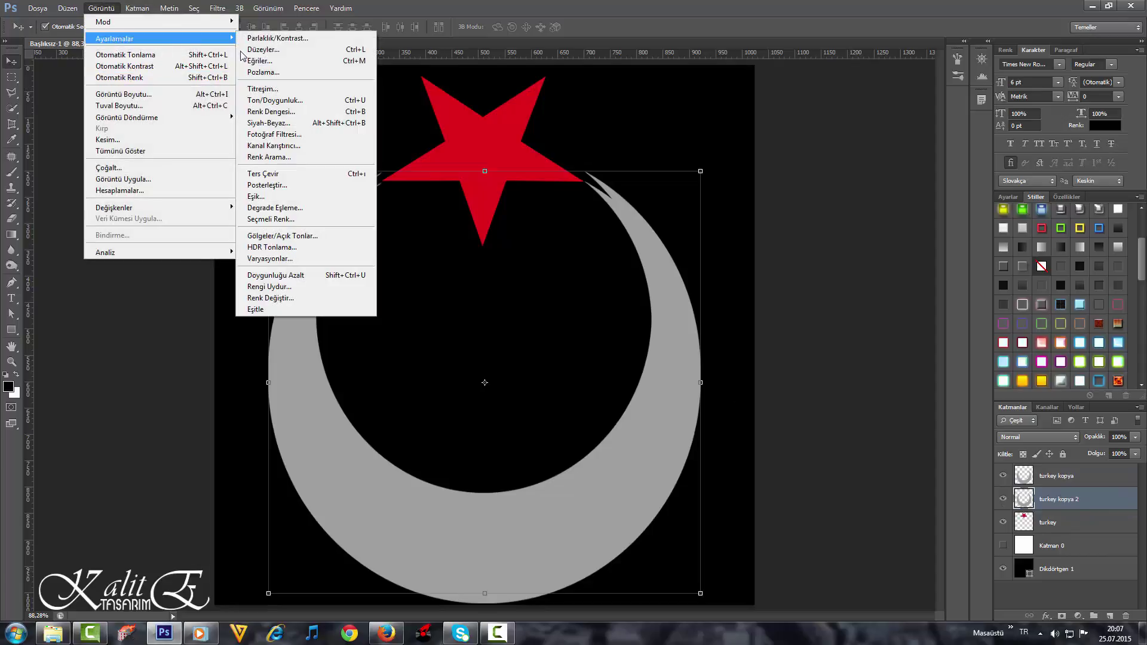
pyautogui.click(272, 100)
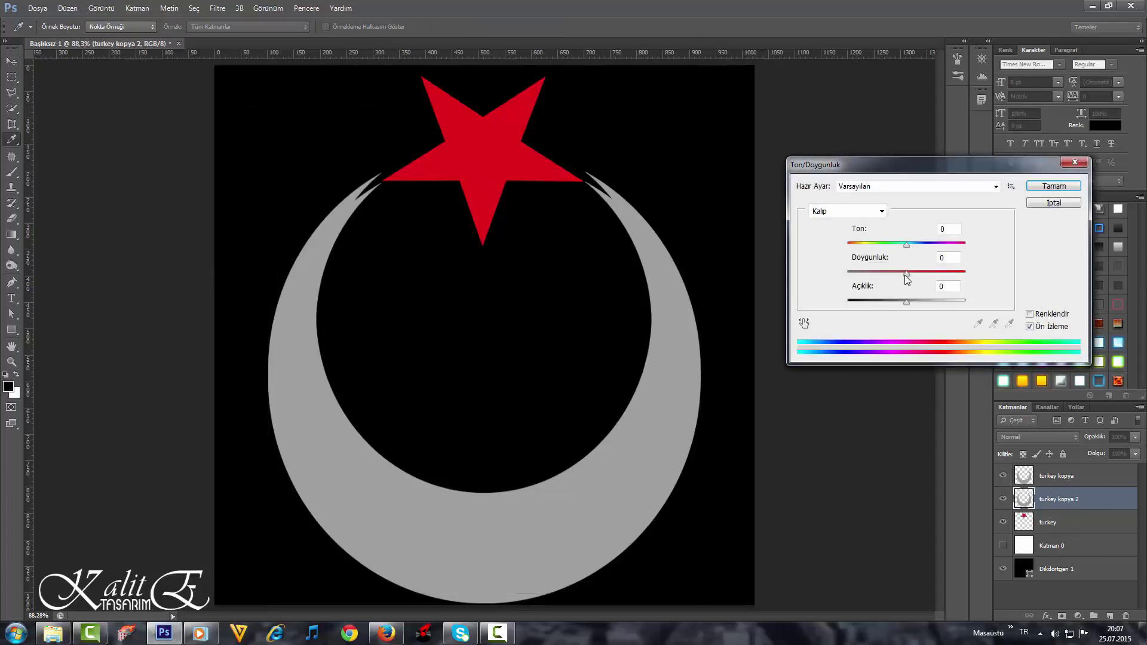
pyautogui.moveTo(906, 274); pyautogui.dragTo(848, 274)
pyautogui.moveTo(906, 301); pyautogui.dragTo(941, 303)
pyautogui.click(1054, 185)
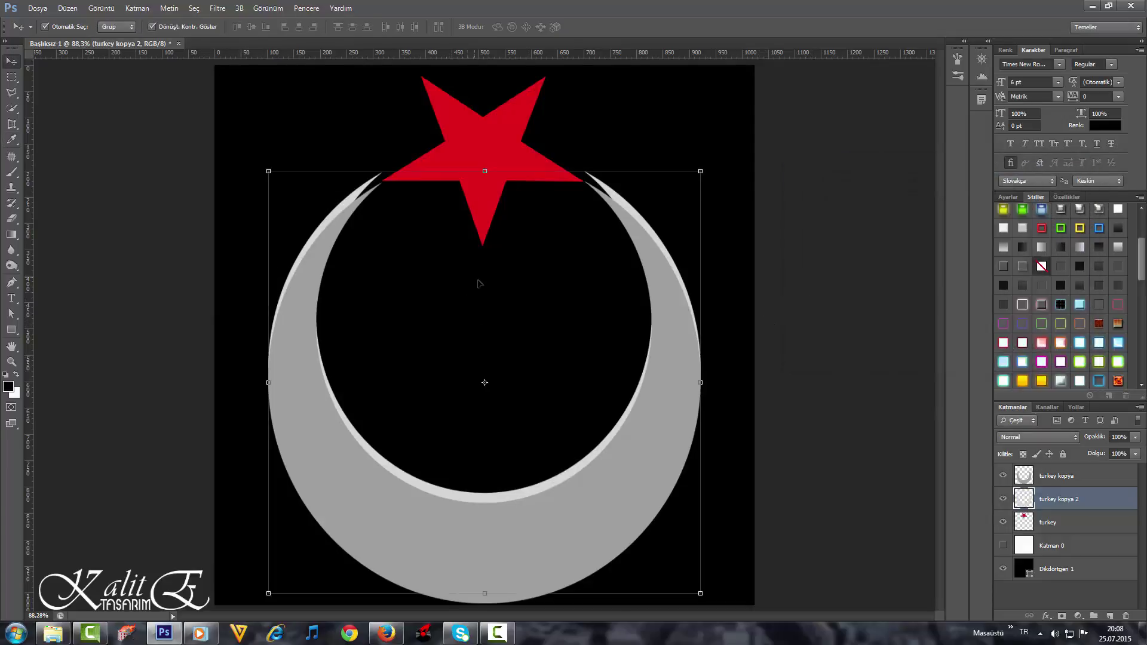
# - Move the crescent copy up, squash it vertically, and fine-tune its width and position
pyautogui.click(485, 170)
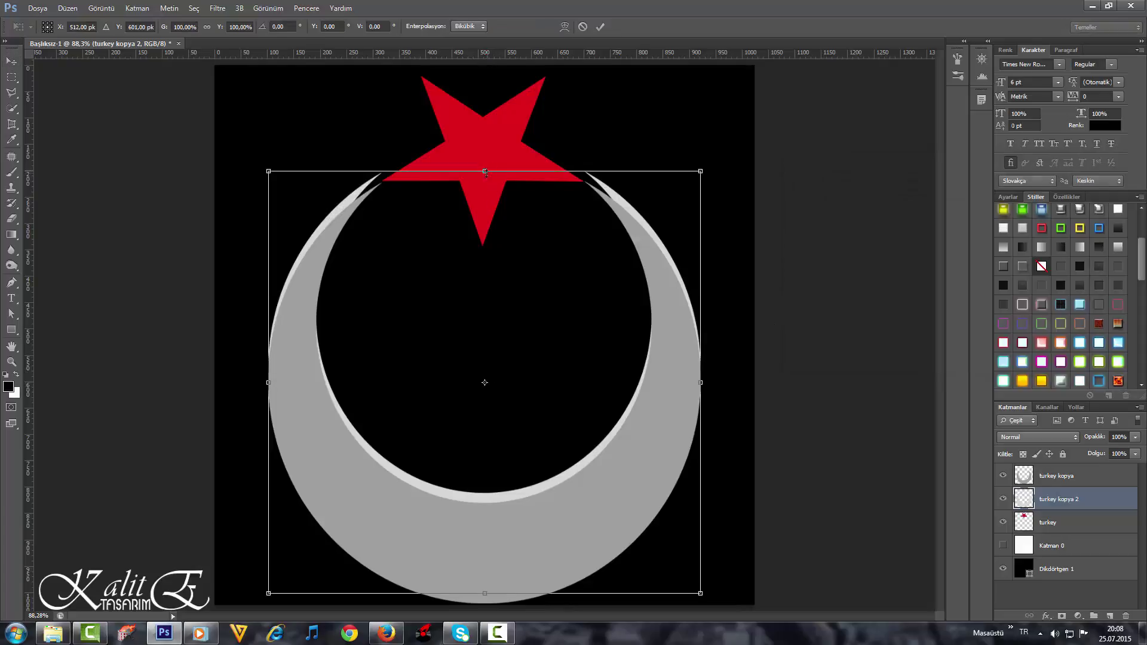
pyautogui.moveTo(511, 285)
pyautogui.mouseDown()
pyautogui.moveTo(512, 245)
pyautogui.moveTo(507, 255)
pyautogui.mouseUp()
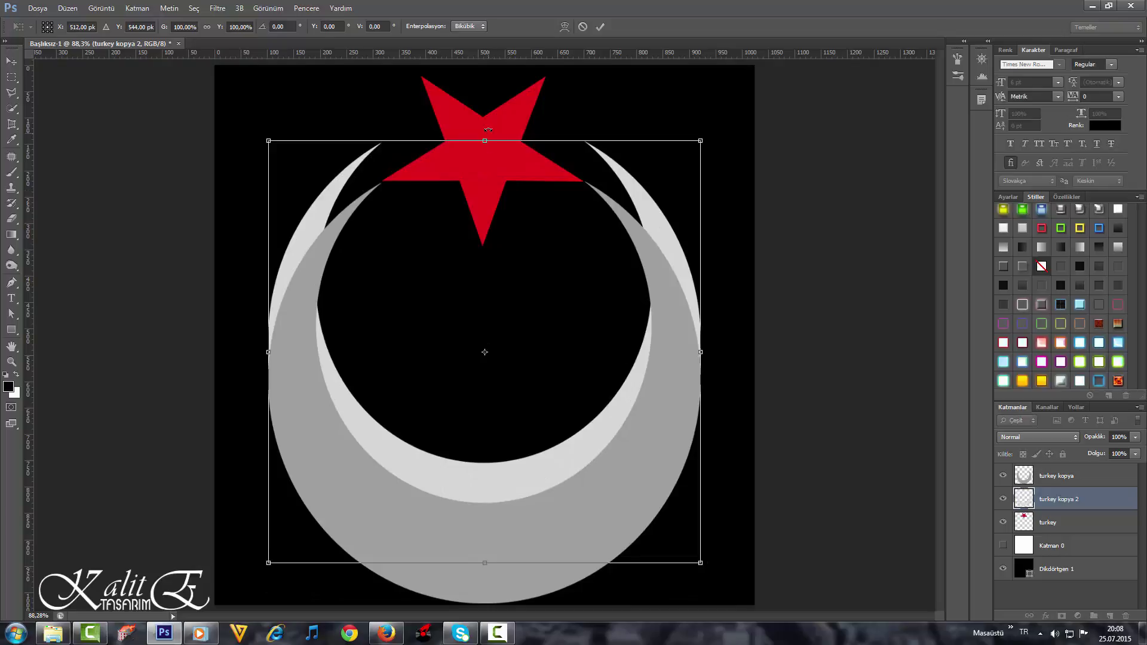
pyautogui.moveTo(487, 139); pyautogui.dragTo(491, 180)
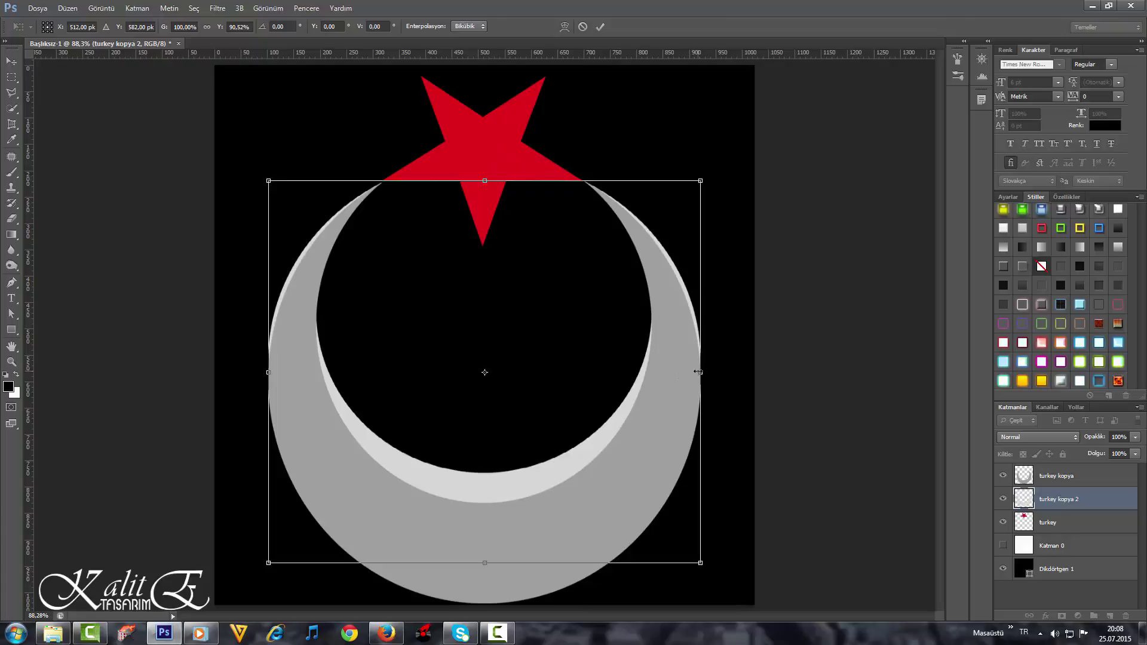
pyautogui.moveTo(696, 372); pyautogui.dragTo(693, 372)
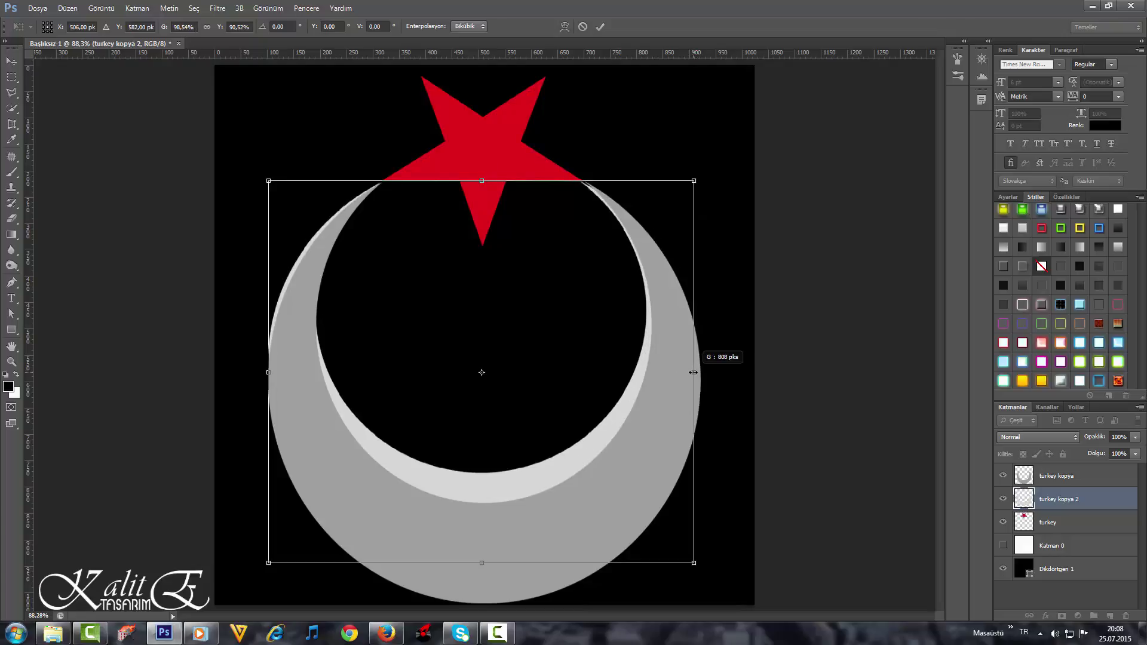
pyautogui.moveTo(693, 372); pyautogui.dragTo(694, 372)
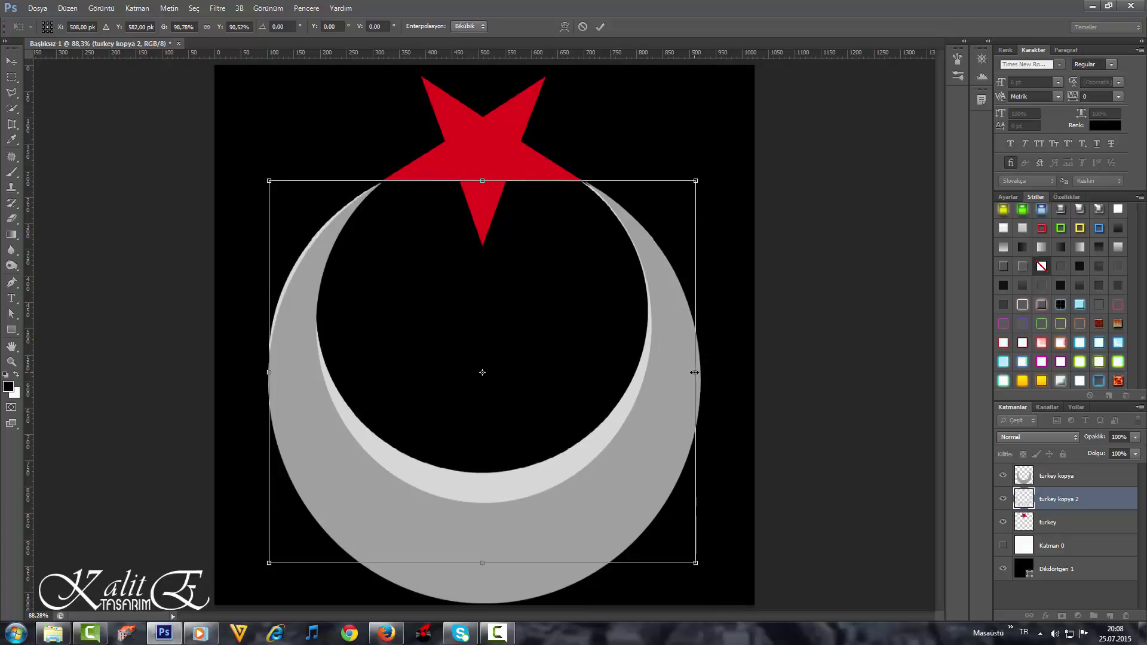
pyautogui.press('Right')
pyautogui.press('Right')
pyautogui.press('Right')
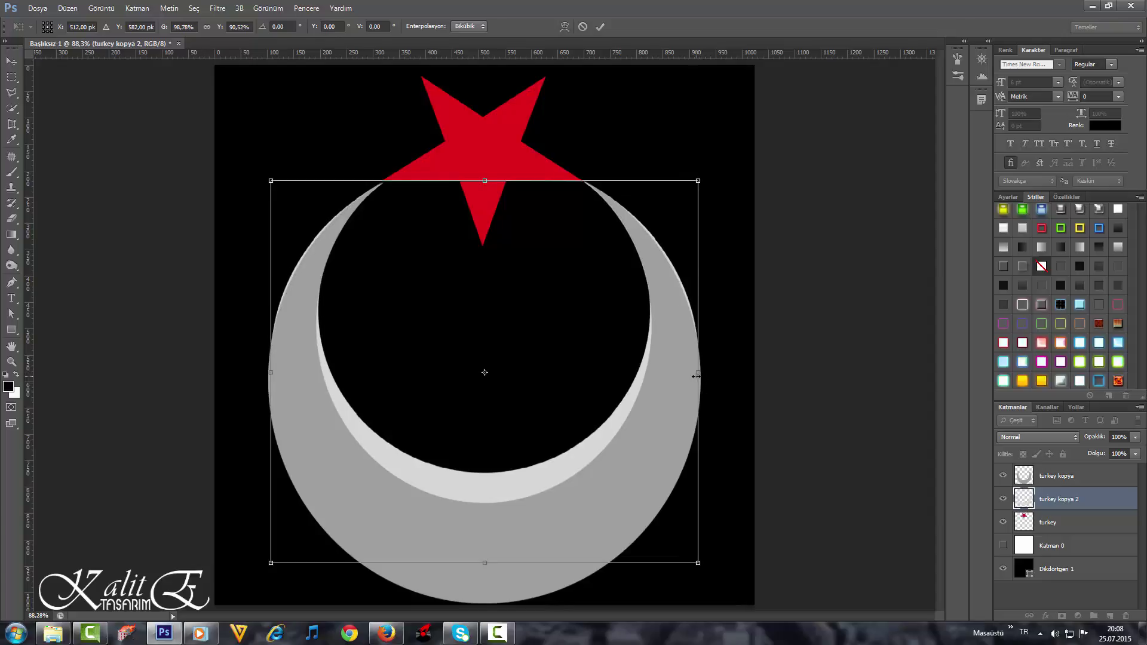
pyautogui.moveTo(696, 377); pyautogui.dragTo(694, 377)
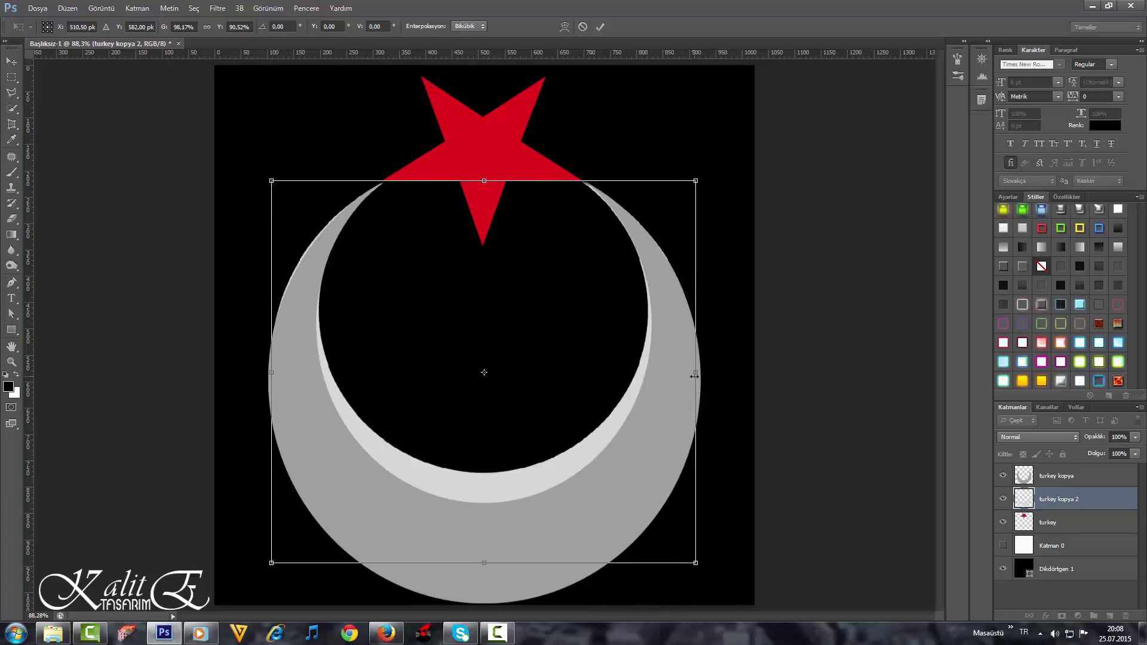
pyautogui.press('Right')
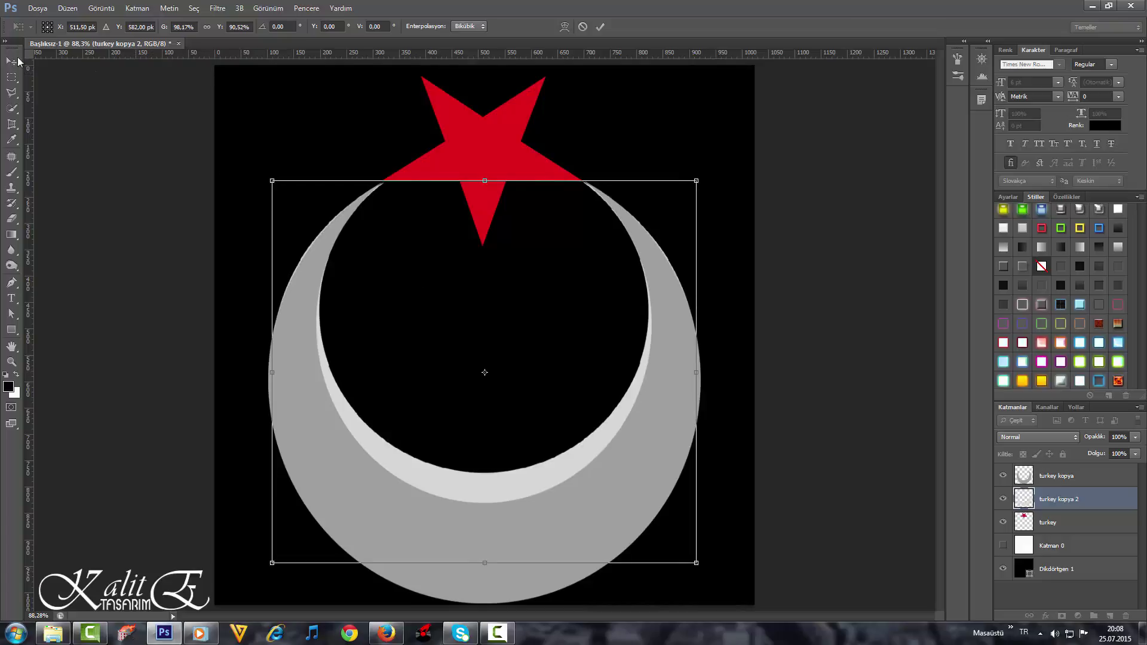
pyautogui.click(18, 59)
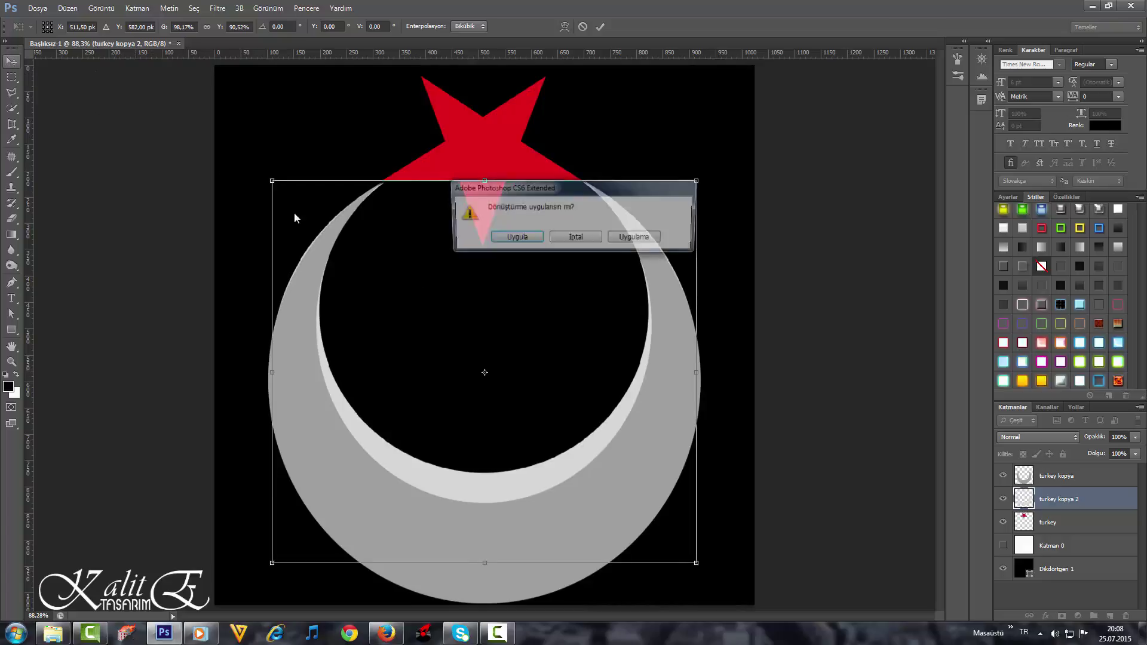
pyautogui.click(515, 238)
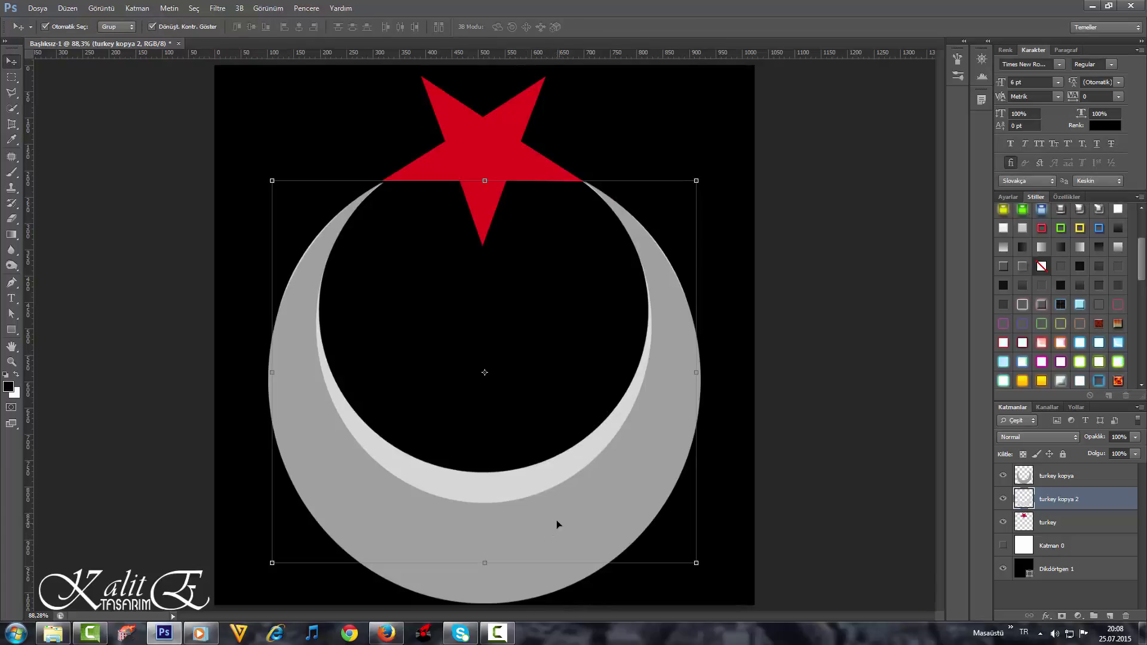
# - Duplicate turkey kopya 2 as turkey kopya 3 and place it below turkey kopya 2
pyautogui.rightClick(1096, 505)
pyautogui.click(1048, 83)
pyautogui.click(366, 155)
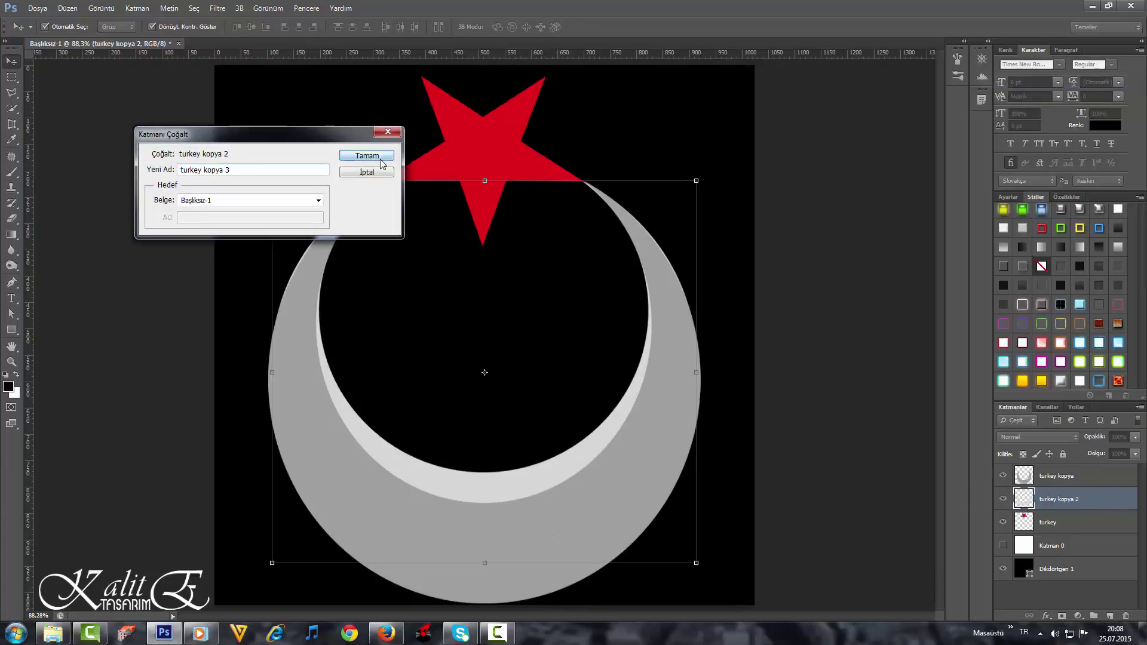
pyautogui.moveTo(1105, 521); pyautogui.dragTo(1099, 523)
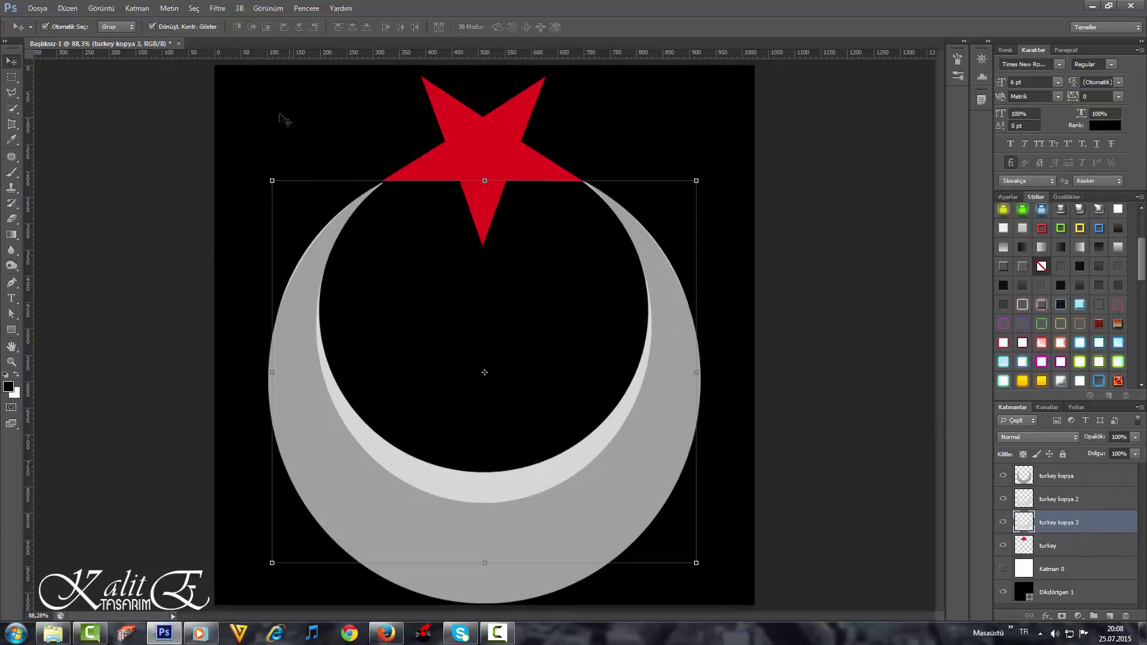
# - Move the new crescent copy up about 77 px and apply the transform
pyautogui.click(102, 9)
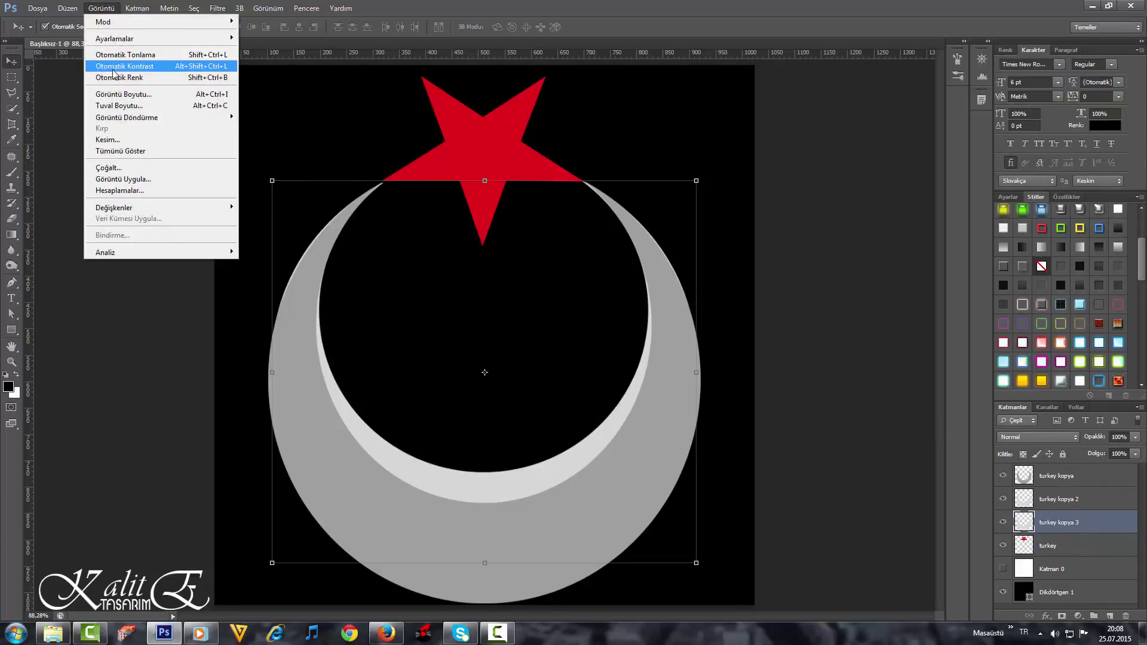
pyautogui.click(129, 335)
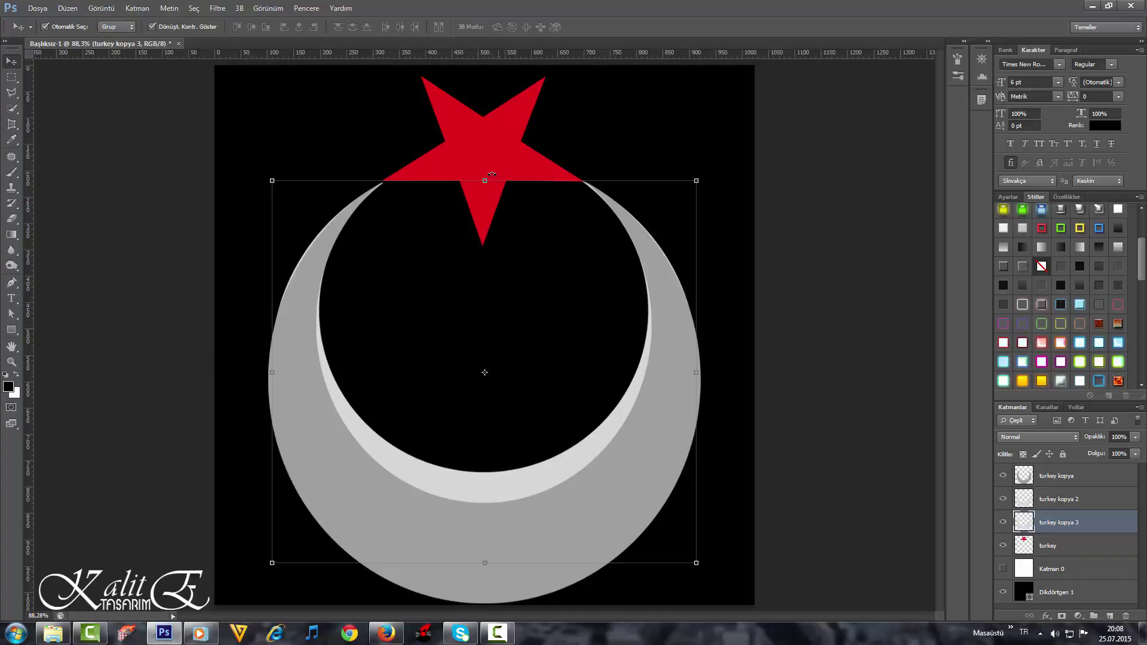
pyautogui.moveTo(517, 270); pyautogui.dragTo(517, 230)
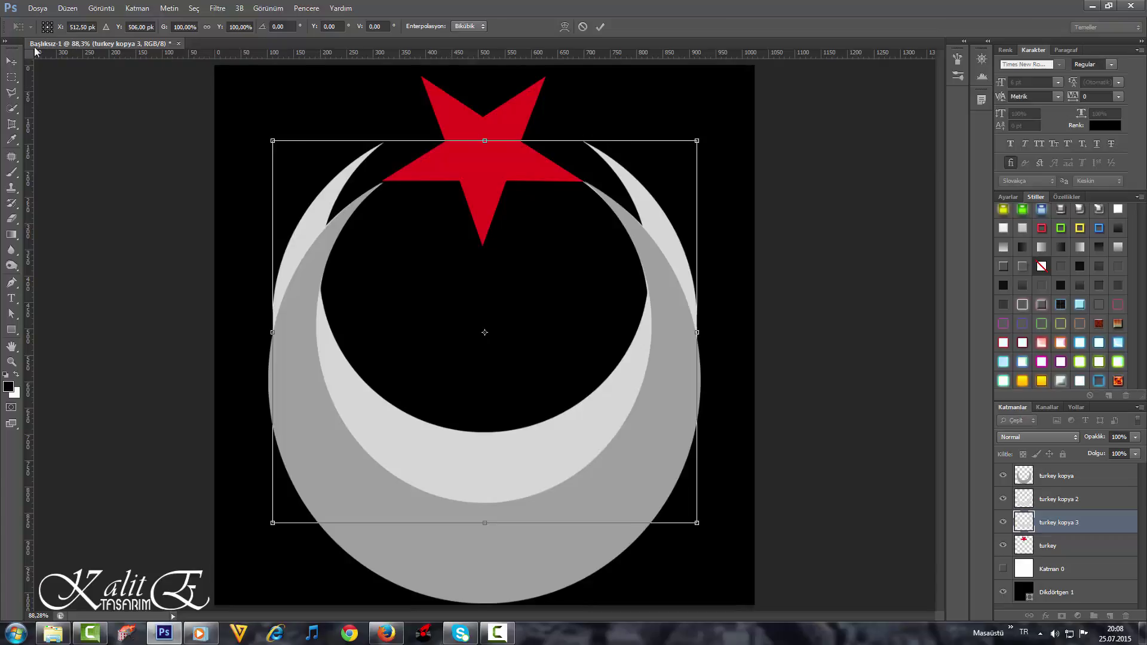
pyautogui.press('v')
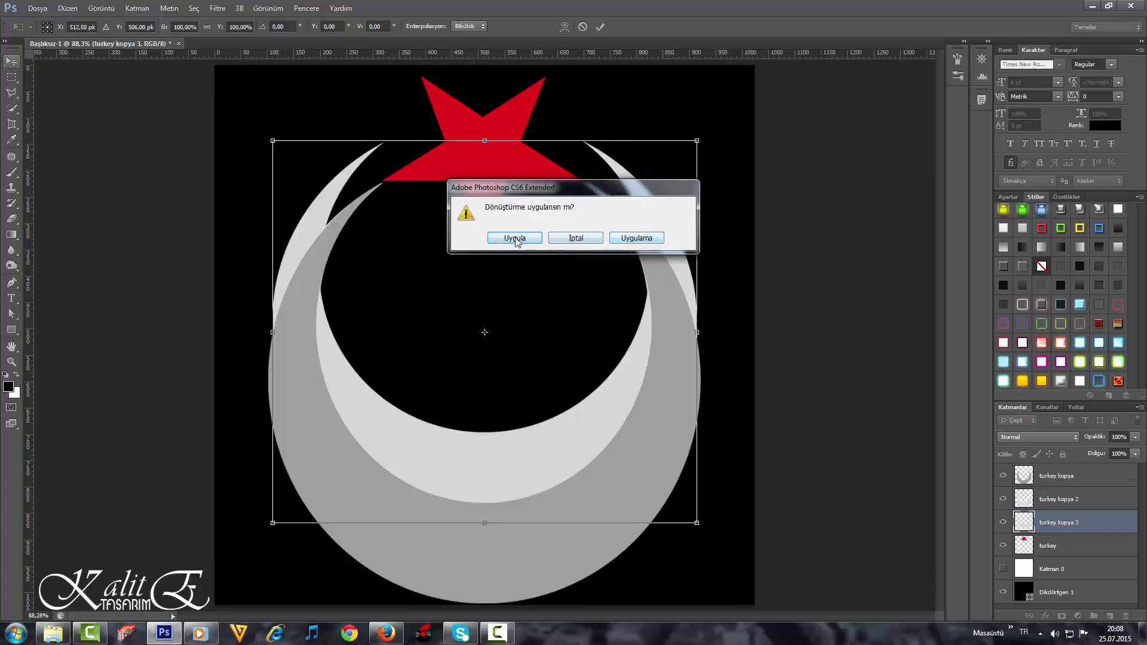
pyautogui.click(518, 245)
# - Turn the copy pure white with Hue/Saturation: Saturation -100, Lightness +100
pyautogui.click(101, 8)
pyautogui.moveTo(115, 38)
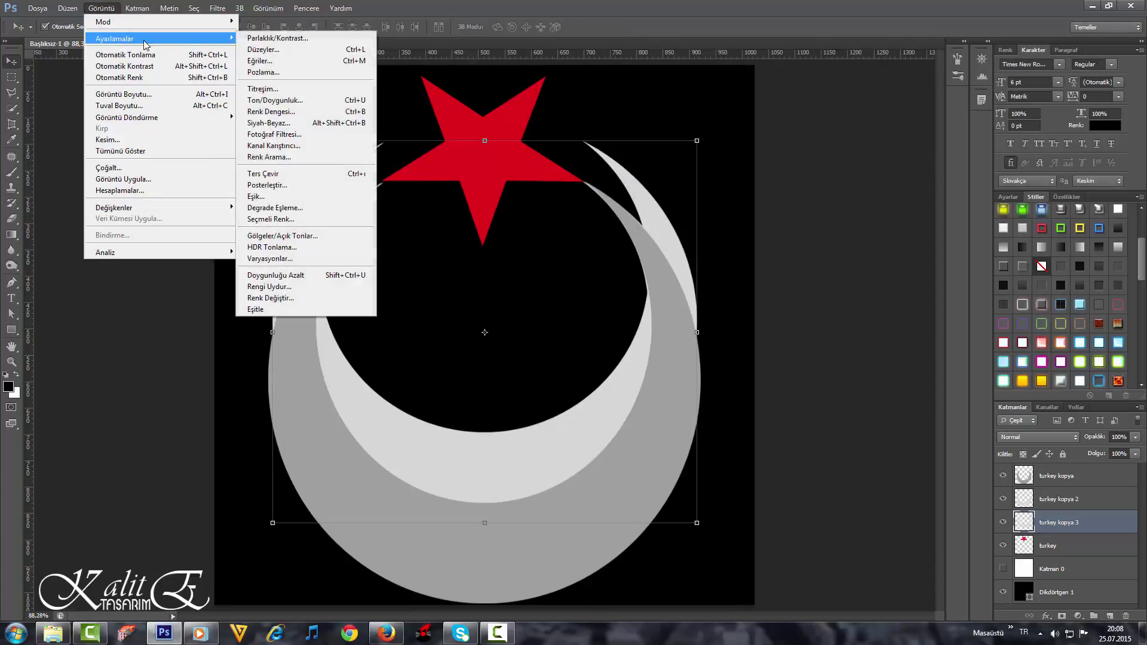
pyautogui.click(291, 100)
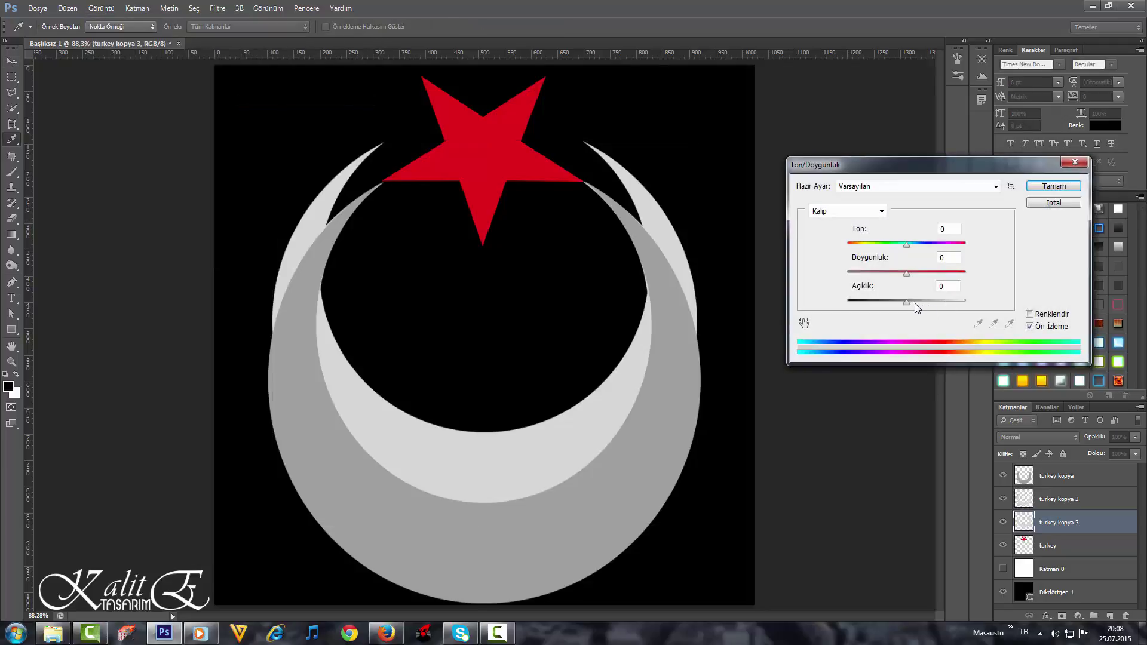
pyautogui.moveTo(907, 303); pyautogui.dragTo(984, 304)
pyautogui.moveTo(906, 274); pyautogui.dragTo(851, 276)
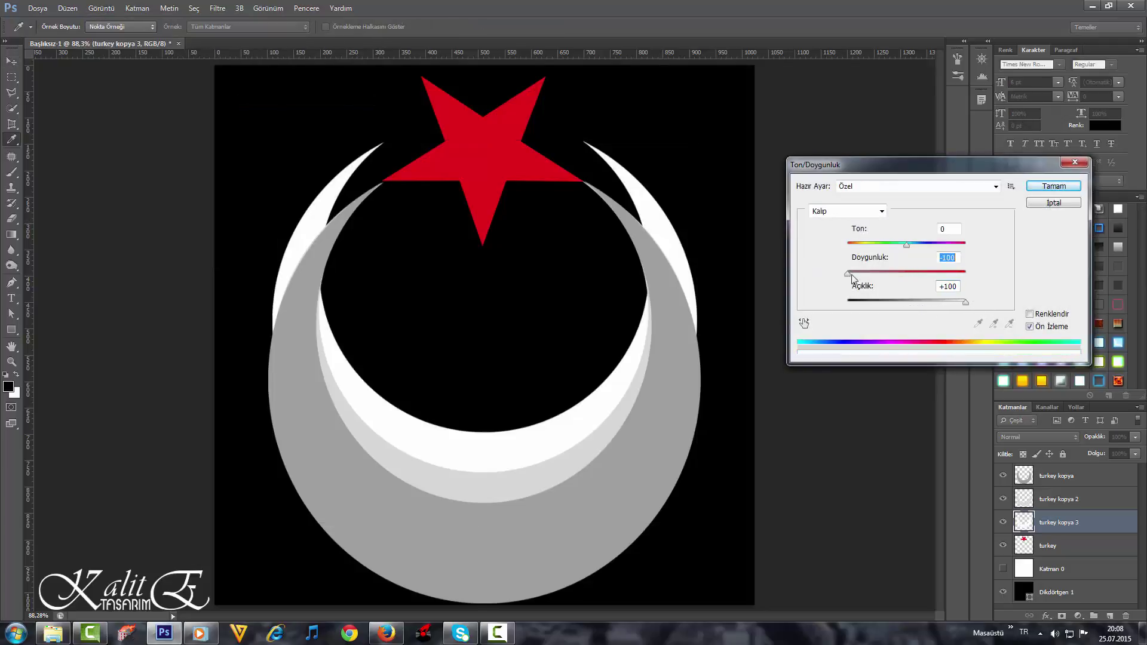
pyautogui.click(1054, 186)
pyautogui.press('v')
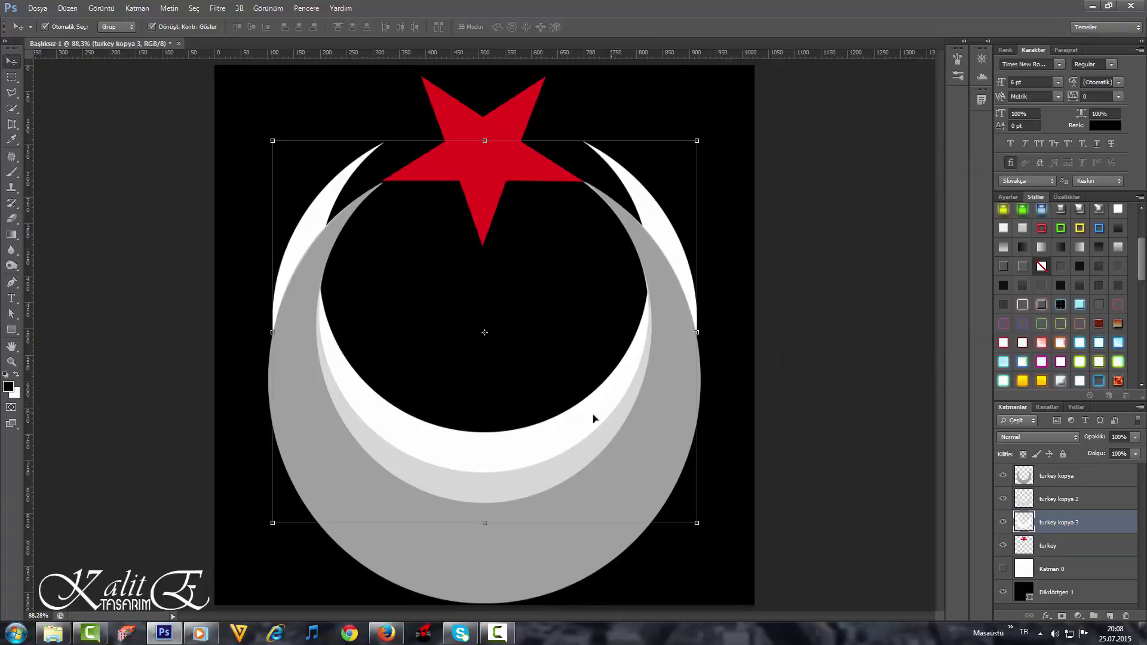
# - Nudge the pale grey turkey kopya 2 crescent up and squash it slightly from the top
pyautogui.click(547, 468)
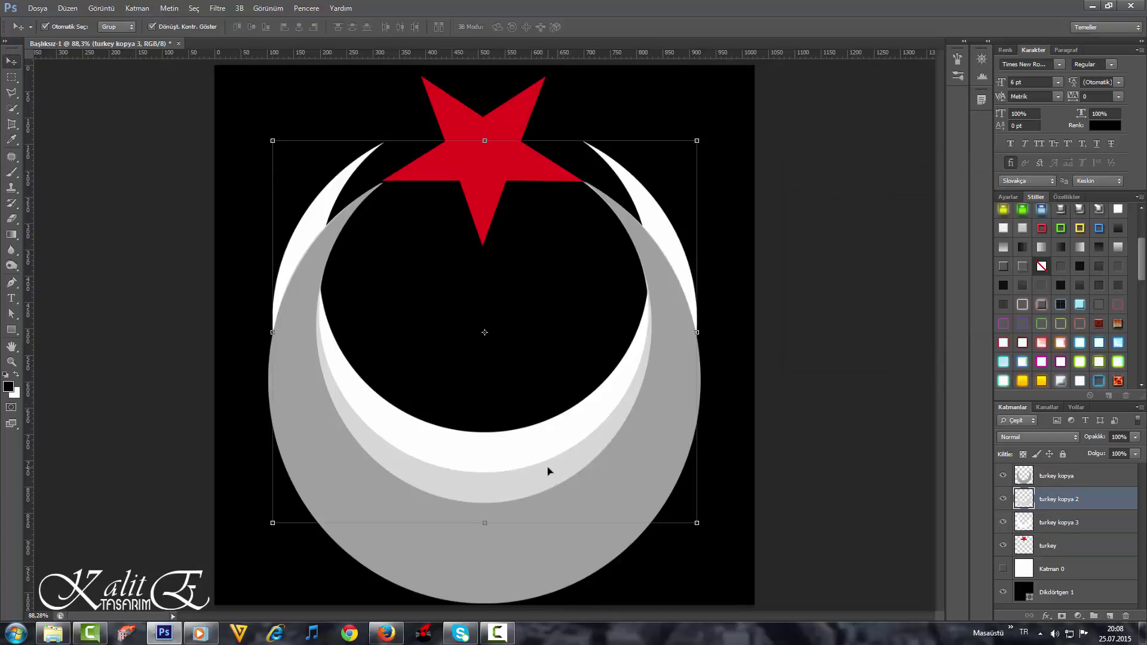
pyautogui.press('Up')
pyautogui.press('Up')
pyautogui.press('Up')
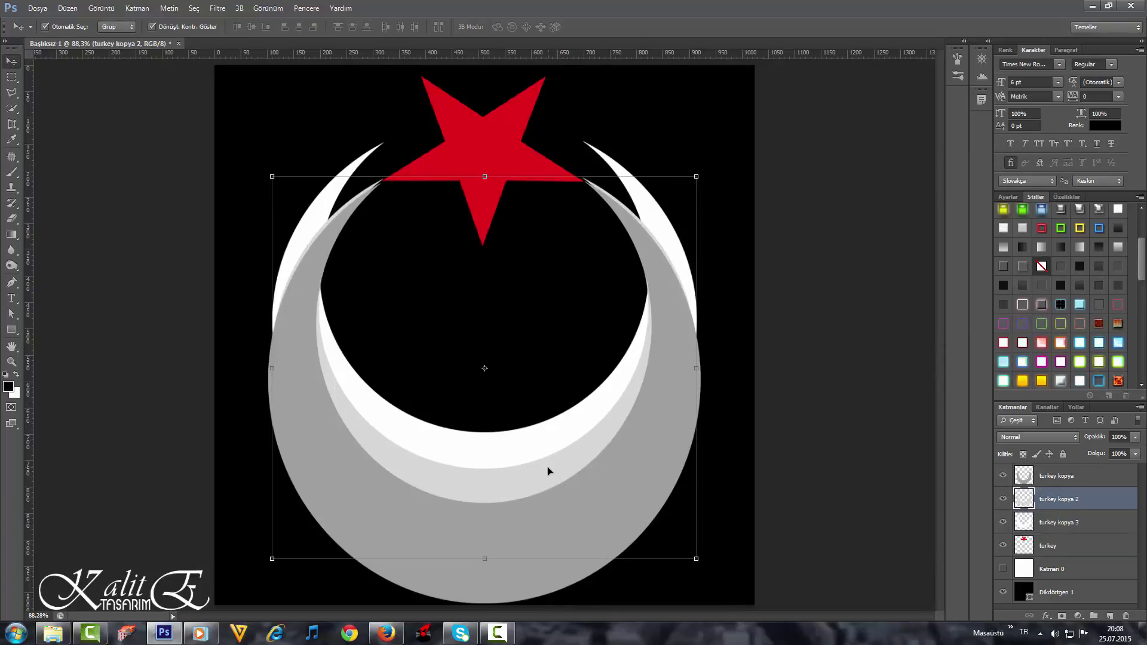
pyautogui.press('Up')
pyautogui.press('Up')
pyautogui.press('Up')
pyautogui.press('Up')
pyautogui.press('Up')
pyautogui.press('Up')
pyautogui.press('Up')
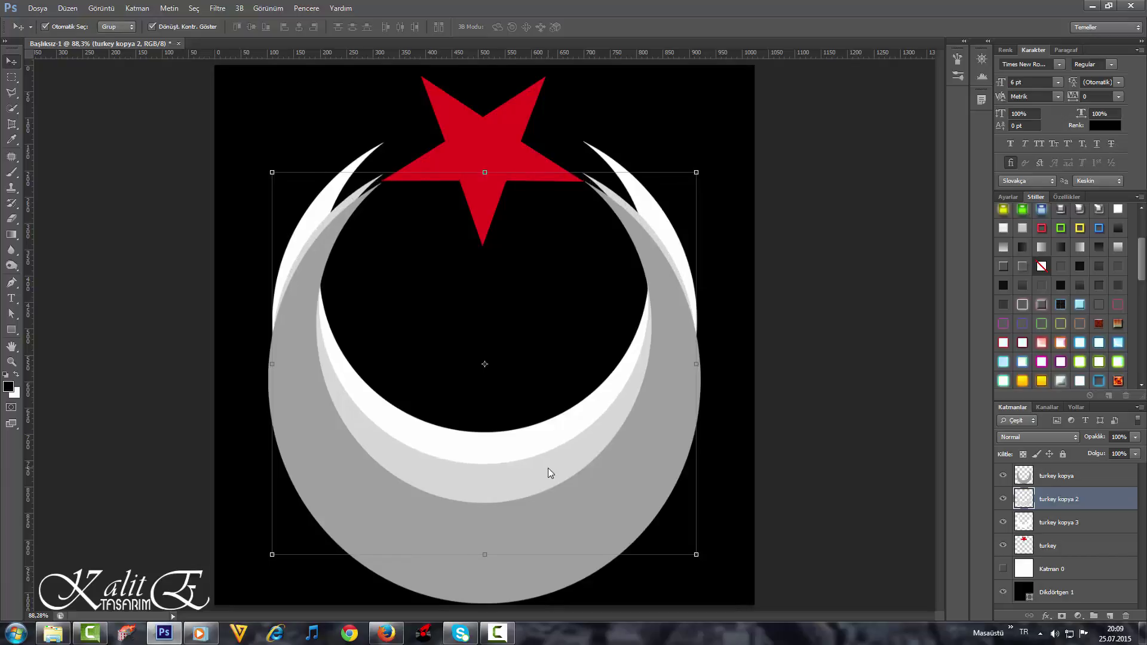
pyautogui.hotkey('ctrl', 't')
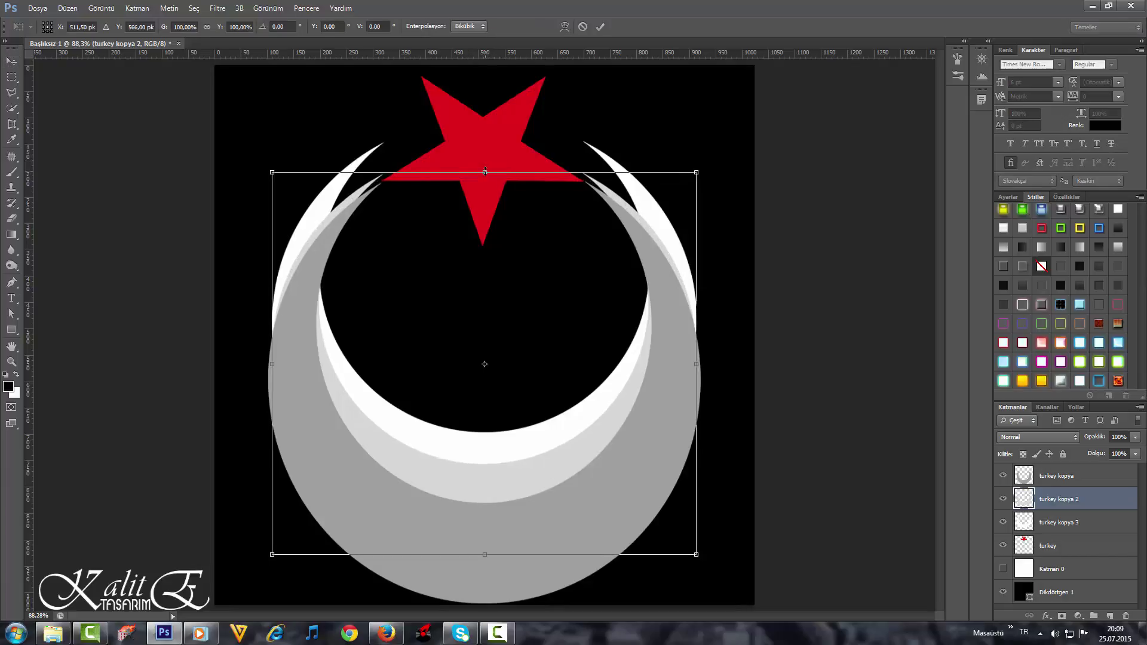
pyautogui.moveTo(484, 173); pyautogui.dragTo(484, 181)
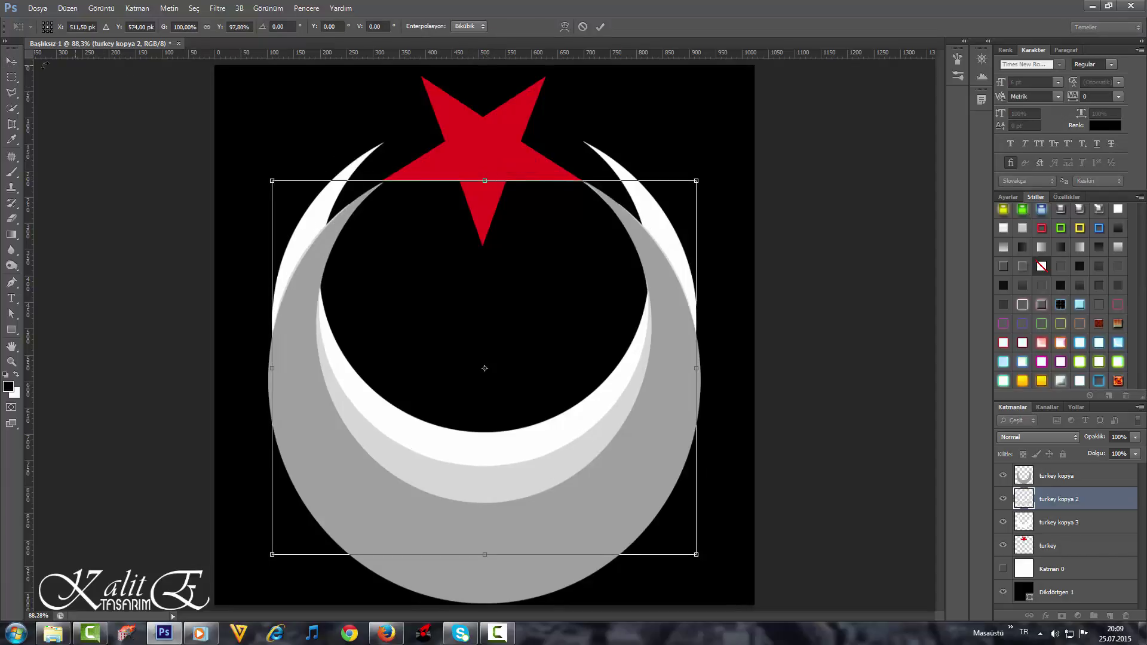
pyautogui.click(8, 64)
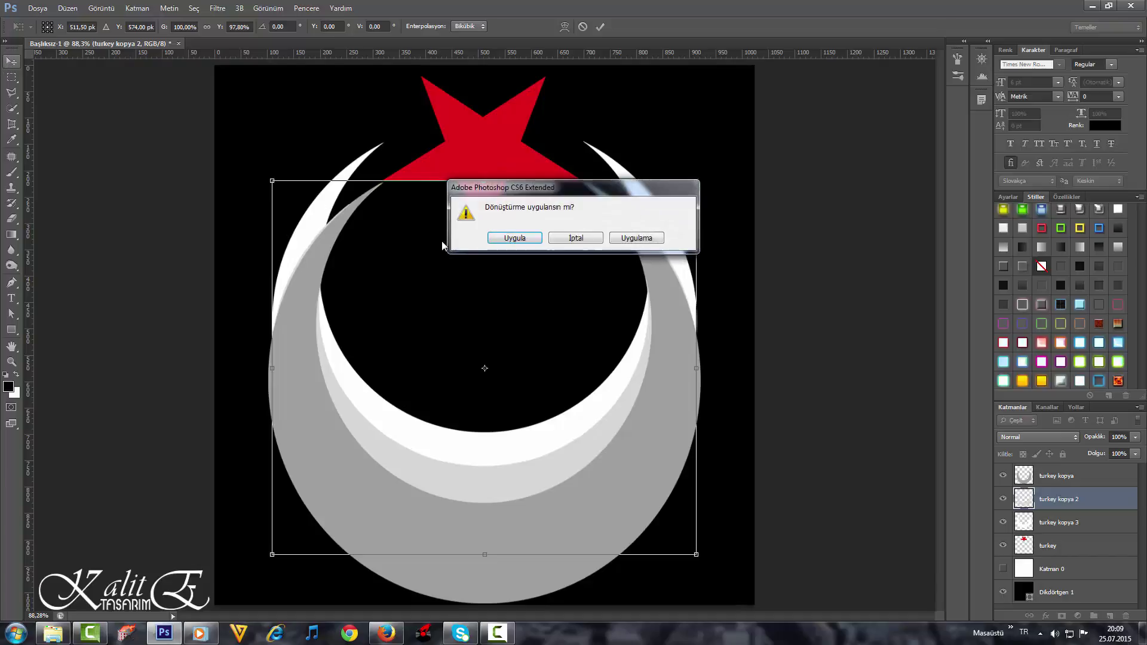
pyautogui.click(507, 238)
# - Squash the white turkey kopya 3 crescent and narrow it to about 98.4% width at X 513 px
pyautogui.click(493, 441)
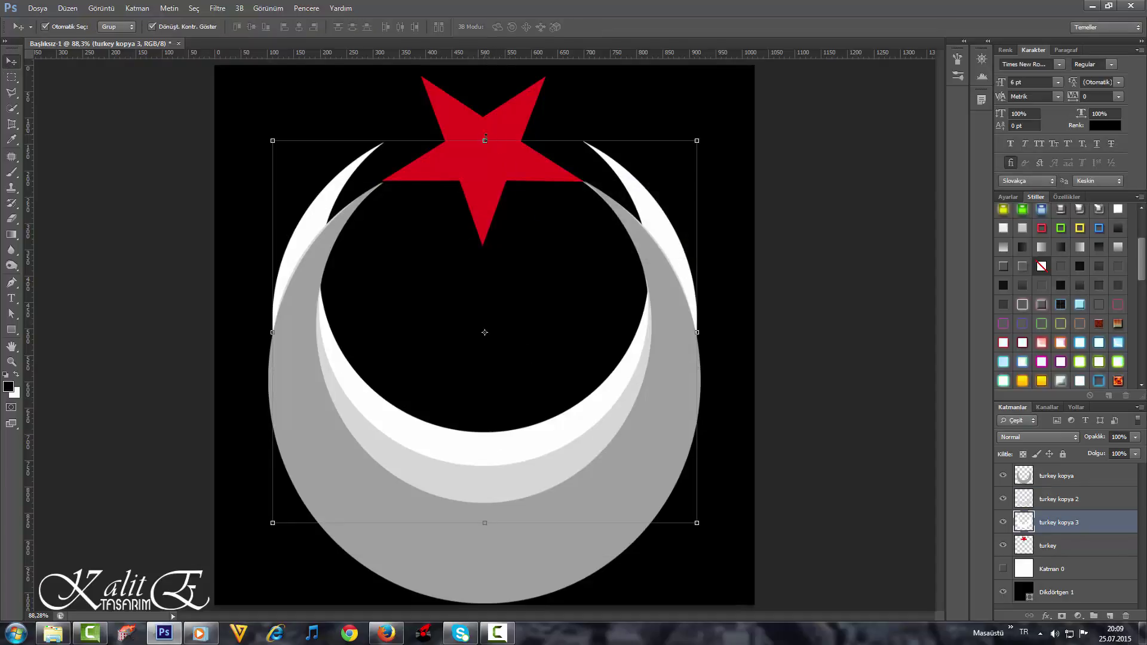
pyautogui.moveTo(485, 139); pyautogui.dragTo(493, 178)
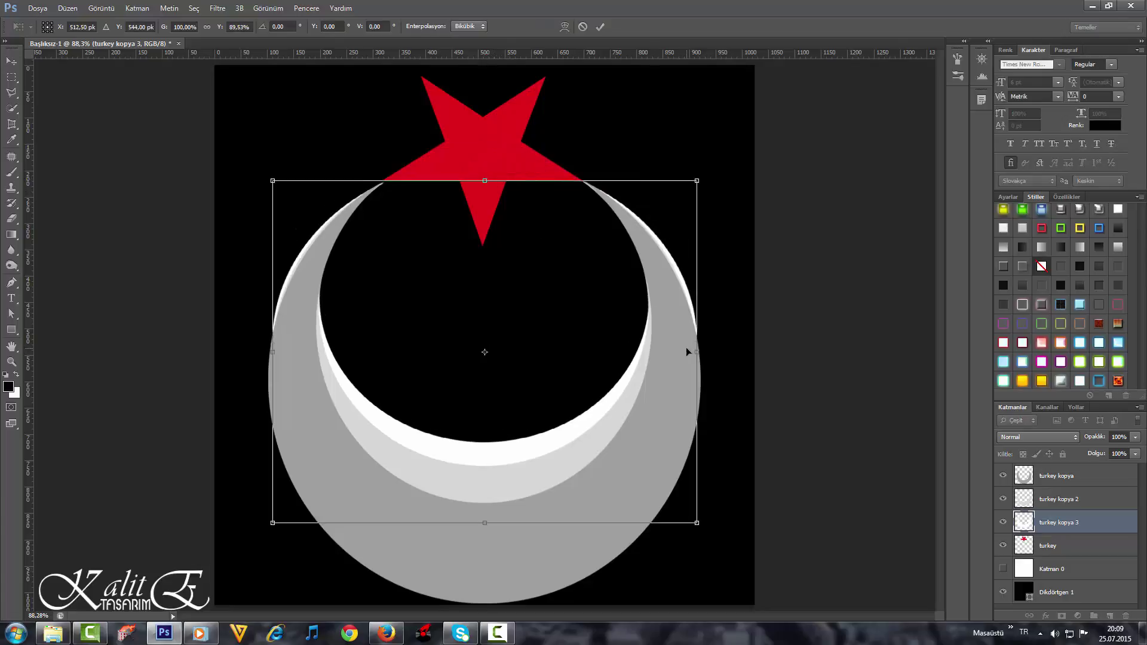
pyautogui.moveTo(695, 351); pyautogui.dragTo(684, 351)
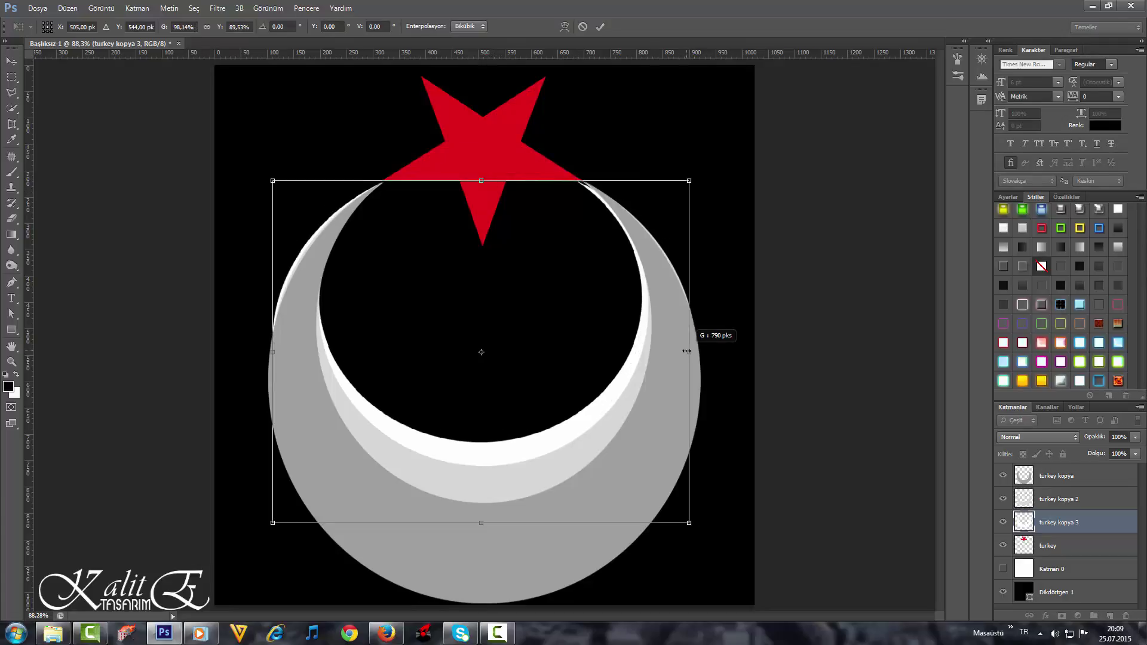
pyautogui.press('Right')
pyautogui.press('Right')
pyautogui.press('Right')
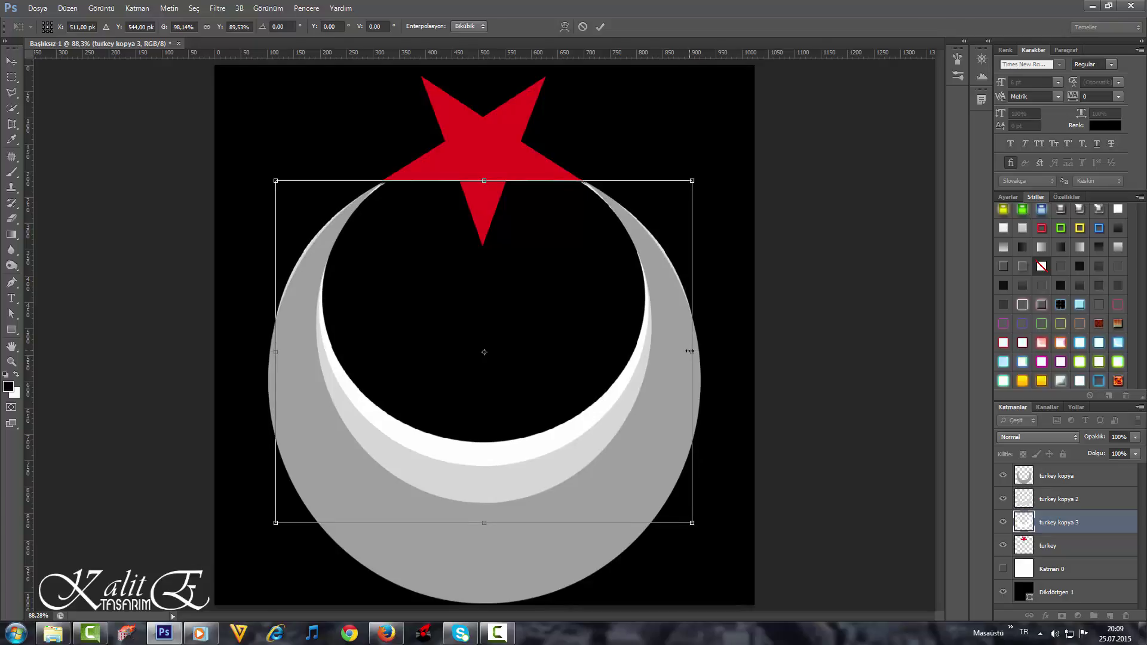
pyautogui.moveTo(693, 351); pyautogui.dragTo(693, 351)
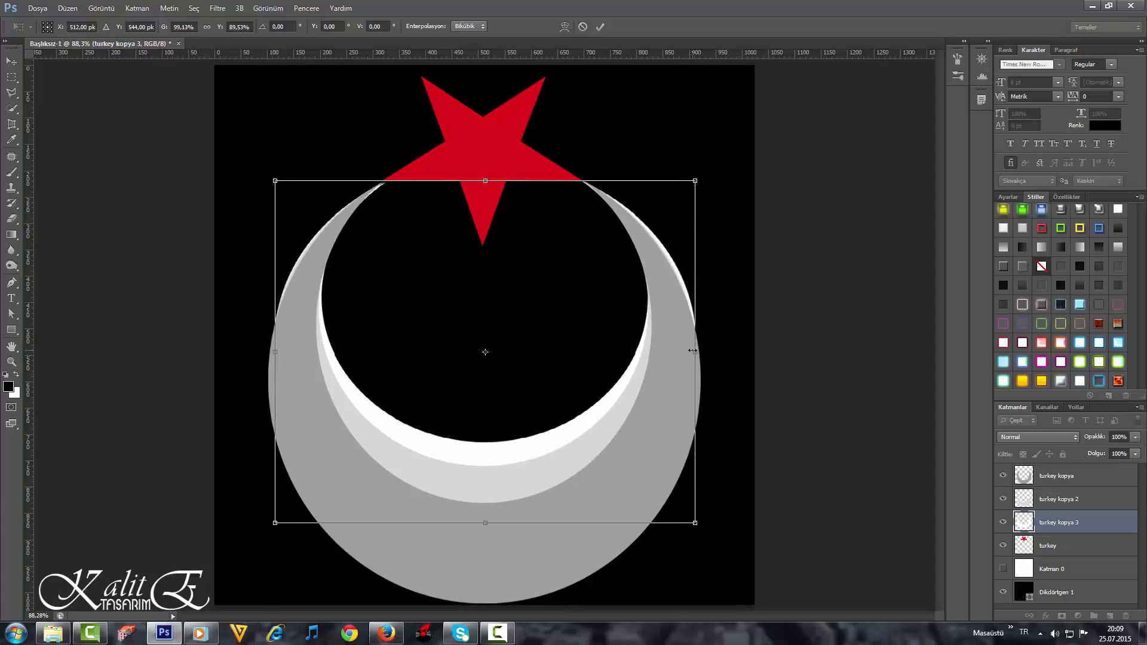
pyautogui.press('Left')
pyautogui.press('Left')
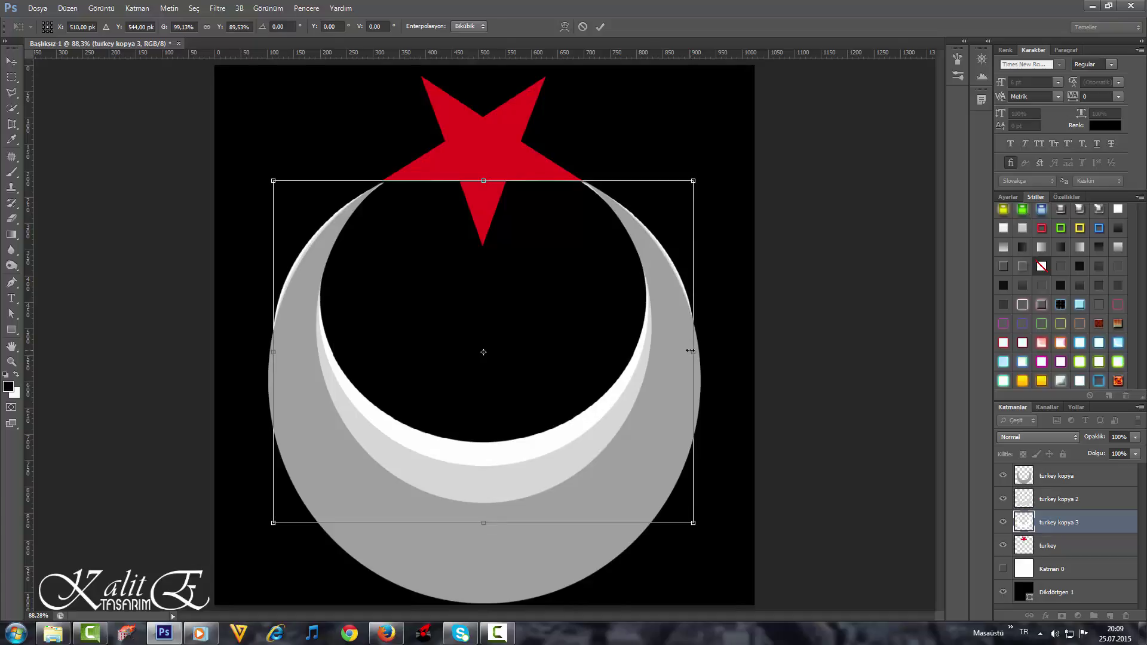
pyautogui.moveTo(690, 351); pyautogui.dragTo(687, 351)
pyautogui.press('Right')
pyautogui.press('Right')
pyautogui.press('Right')
pyautogui.press('Right')
pyautogui.press('Right')
pyautogui.press('Right')
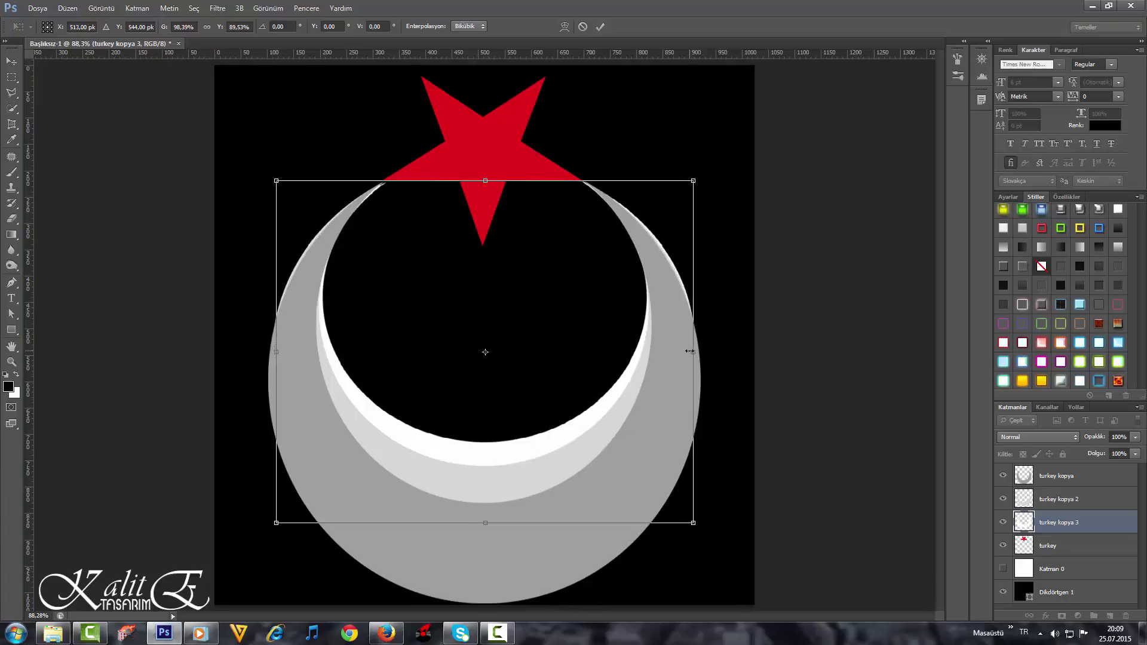
pyautogui.click(12, 61)
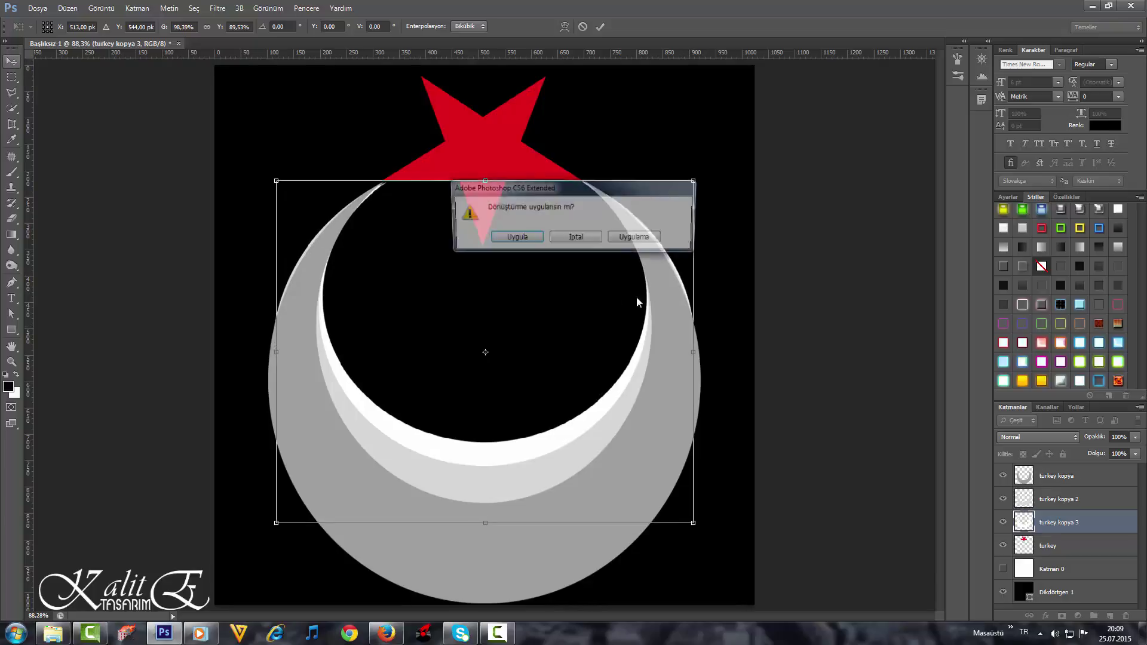
pyautogui.click(517, 238)
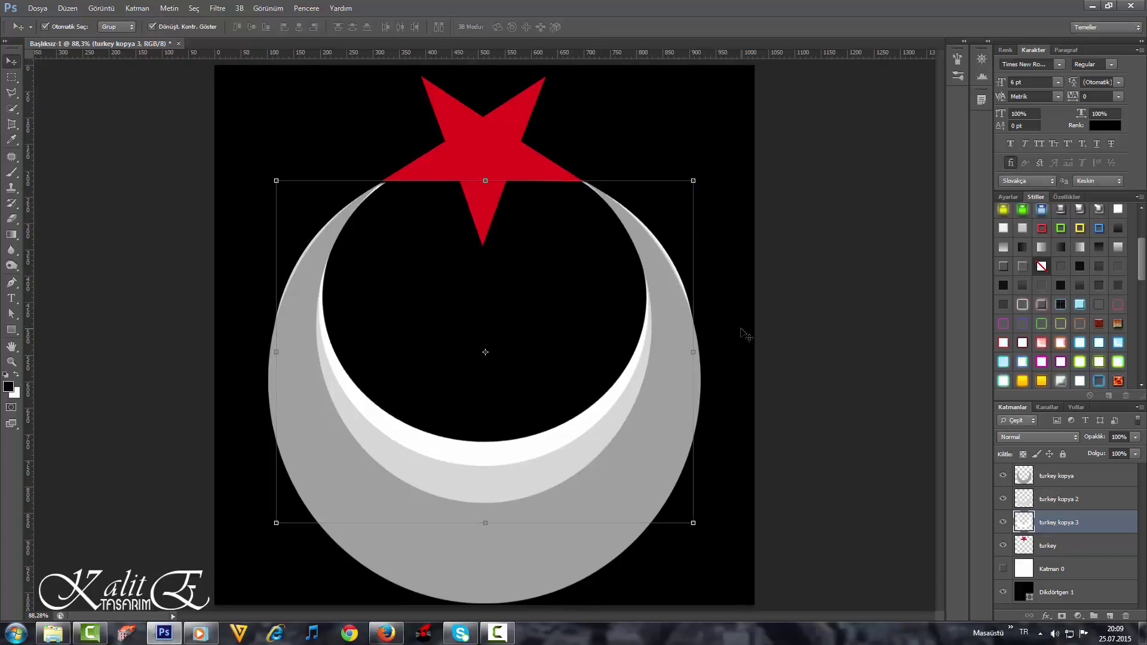
# - Erase the light slivers along the outer left and right rims of turkey kopya 3 and turkey kopya 2
pyautogui.click(11, 218)
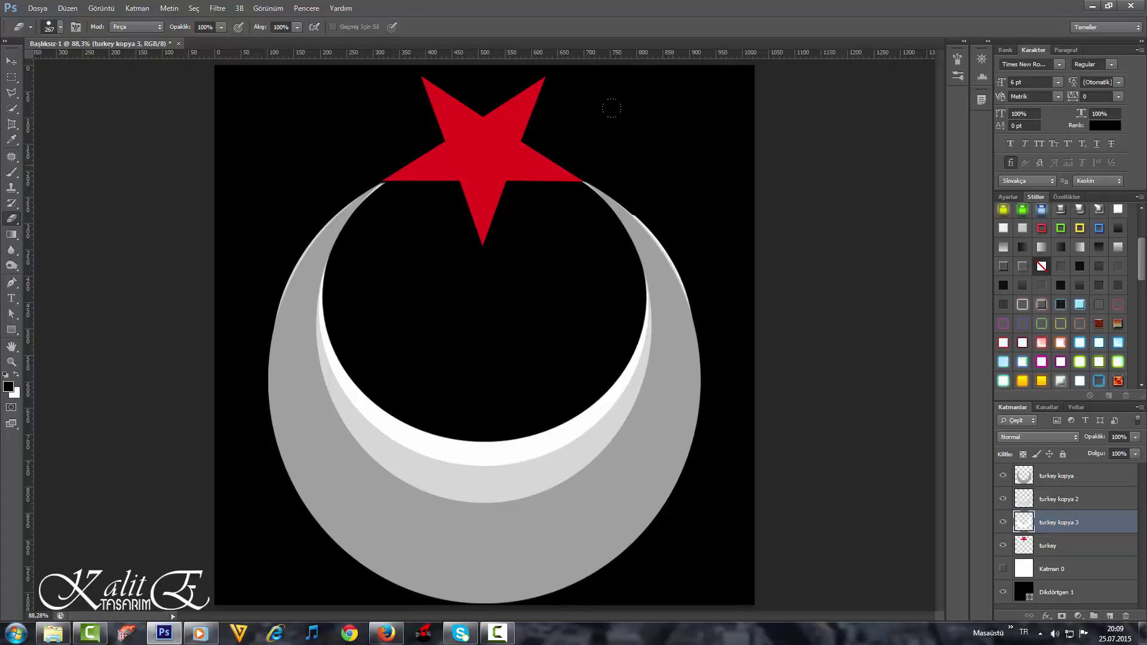
pyautogui.moveTo(604, 194)
pyautogui.mouseDown()
pyautogui.moveTo(664, 251)
pyautogui.moveTo(688, 302)
pyautogui.mouseUp()
pyautogui.click(1085, 502)
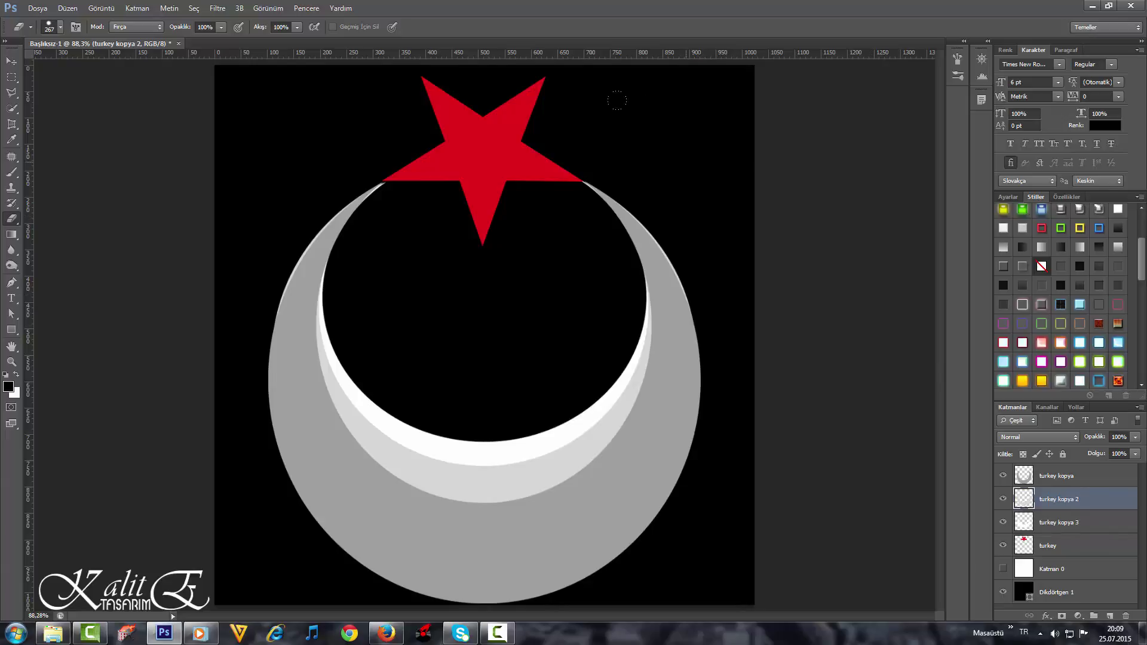
pyautogui.moveTo(605, 103); pyautogui.dragTo(622, 116)
pyautogui.moveTo(648, 231); pyautogui.dragTo(684, 286)
pyautogui.moveTo(235, 100)
pyautogui.mouseDown()
pyautogui.moveTo(212, 120)
pyautogui.moveTo(174, 204)
pyautogui.moveTo(161, 294)
pyautogui.mouseUp()
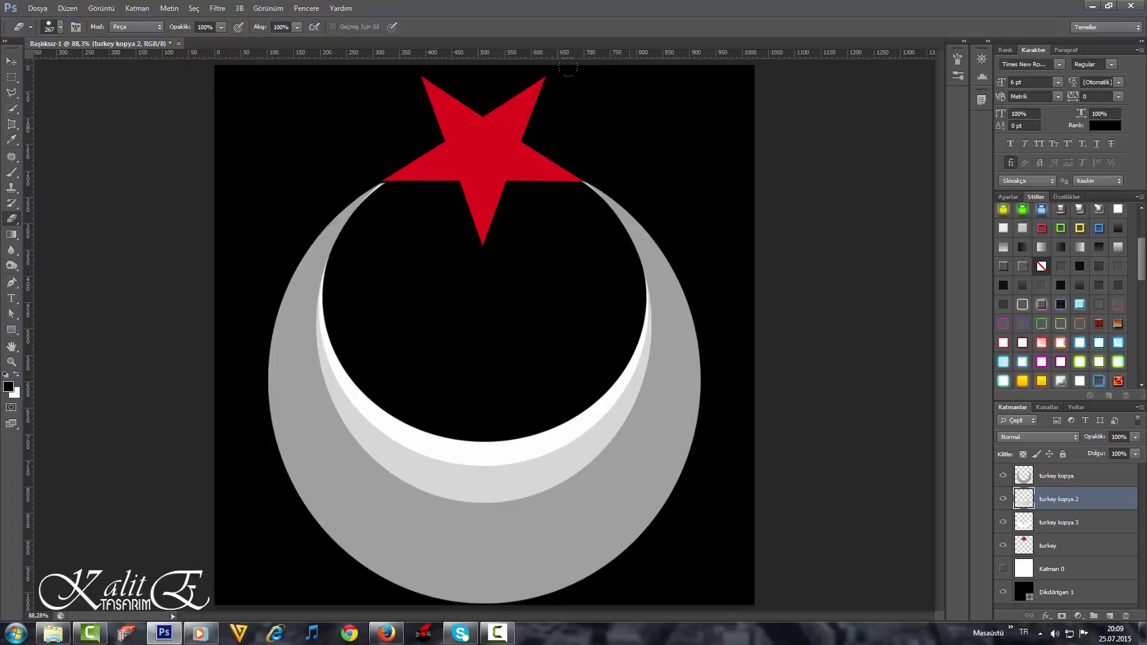
pyautogui.click(1066, 522)
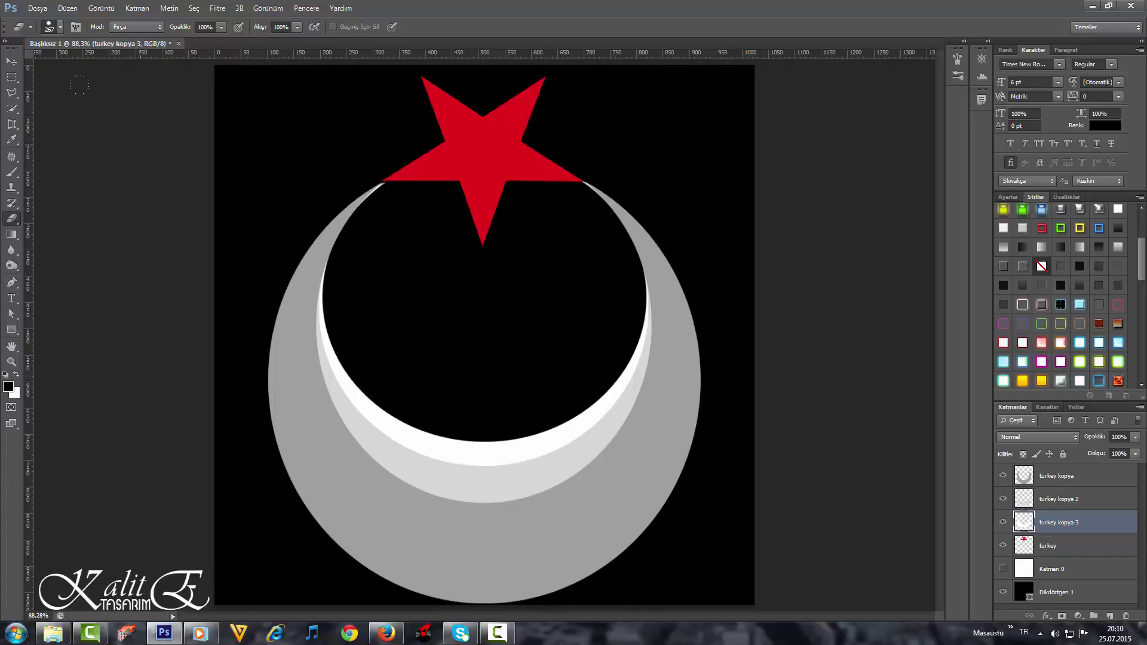
pyautogui.click(11, 61)
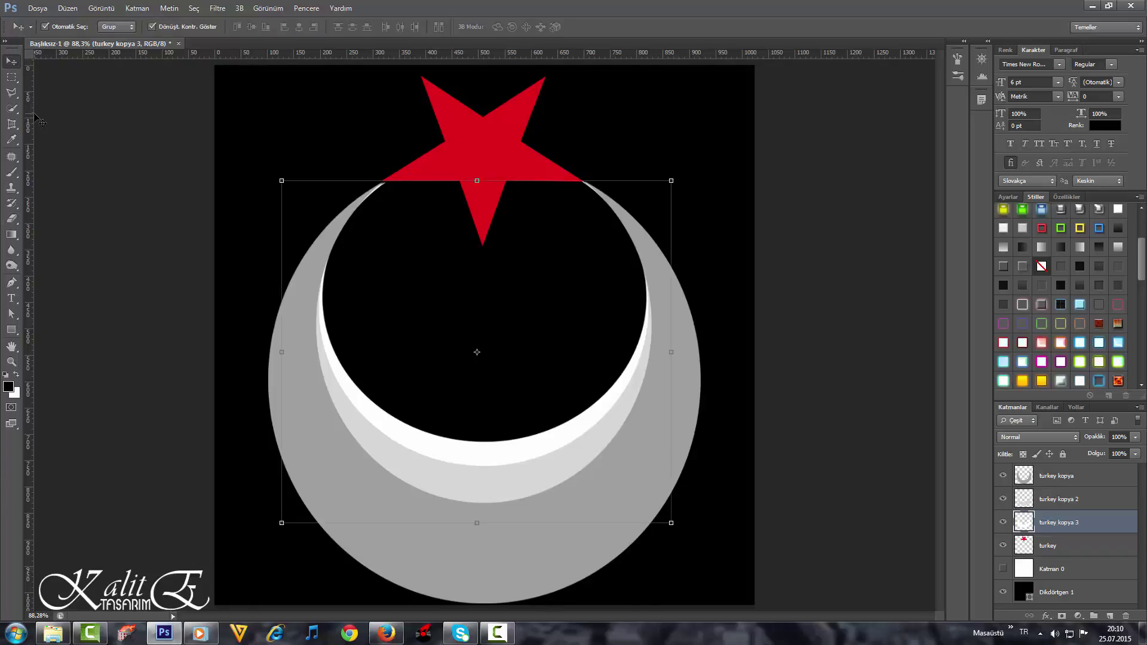
pyautogui.click(814, 426)
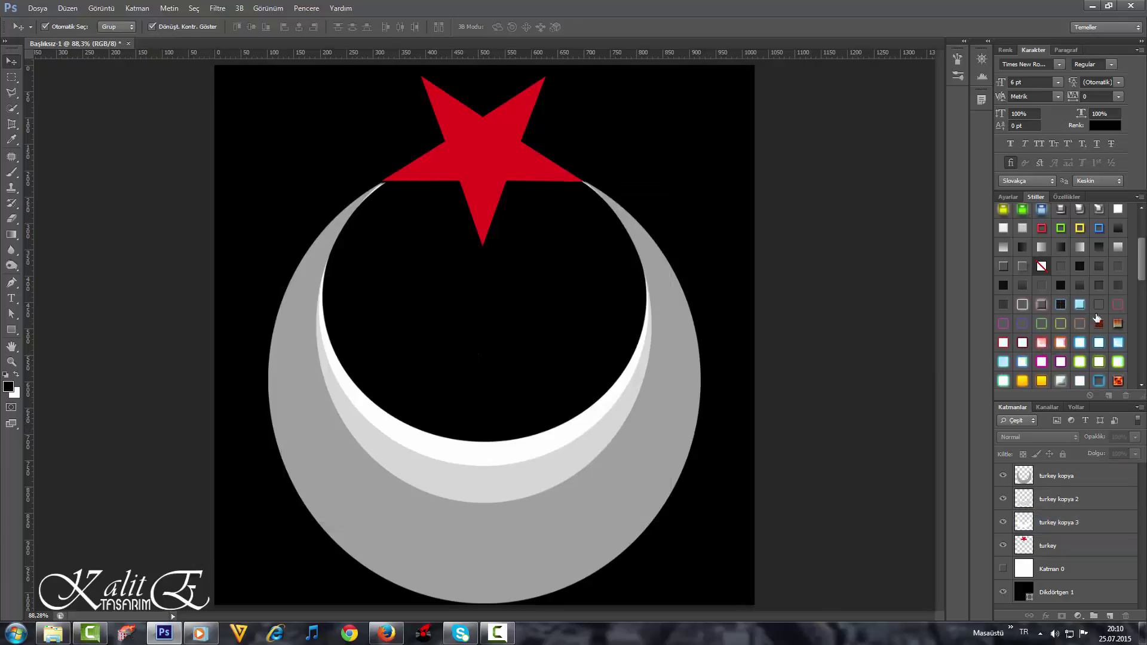
# - Apply a textured metallic Styles preset to the turkey kopya crescent and open its Layer Style
pyautogui.click(596, 524)
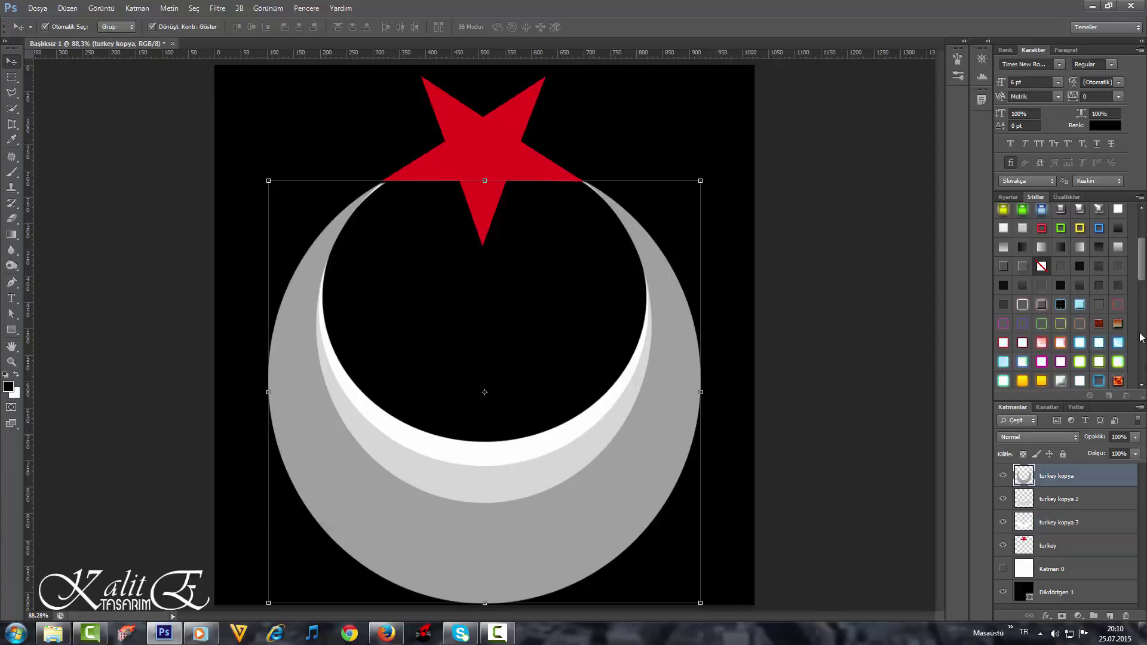
pyautogui.moveTo(1141, 270); pyautogui.dragTo(1141, 331)
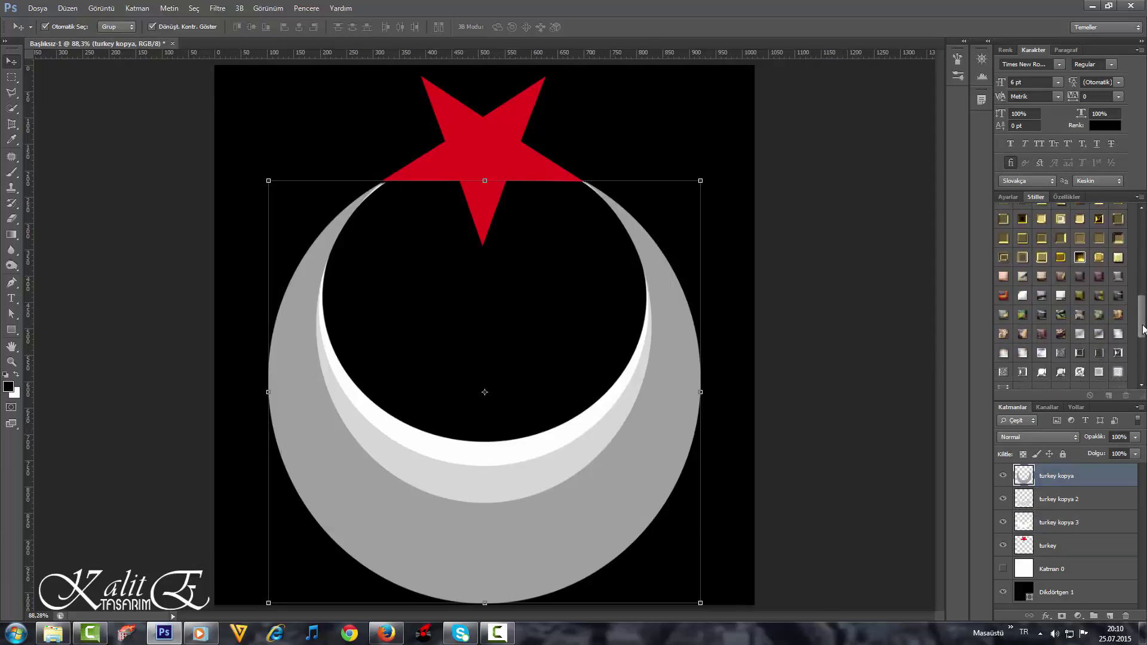
pyautogui.click(1119, 352)
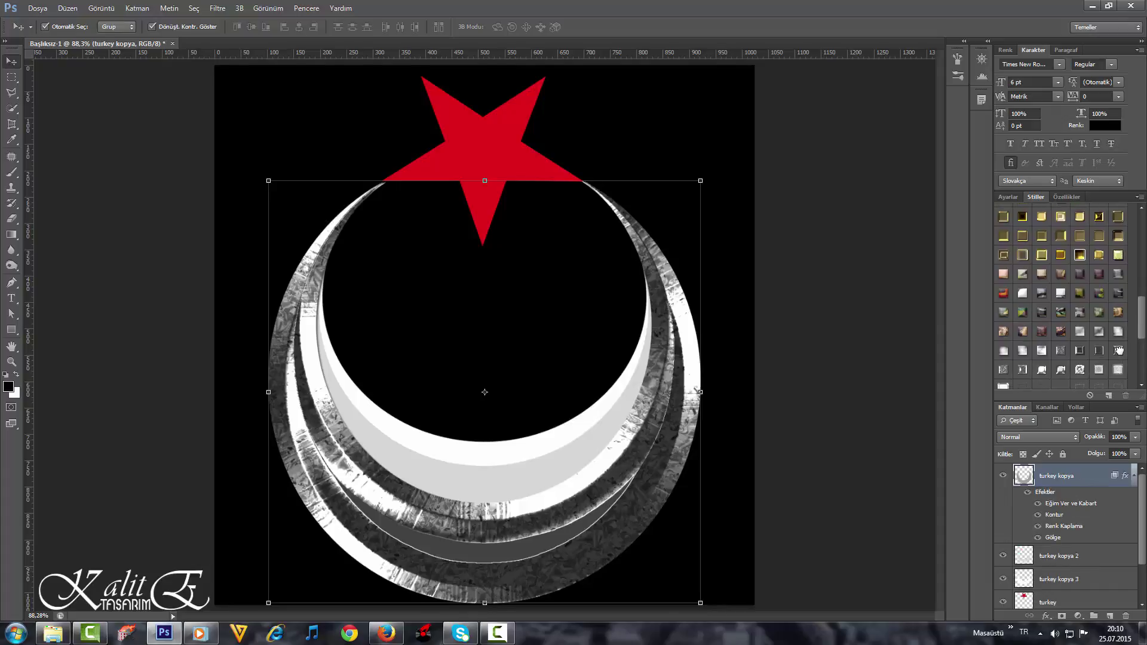
pyautogui.doubleClick(1097, 485)
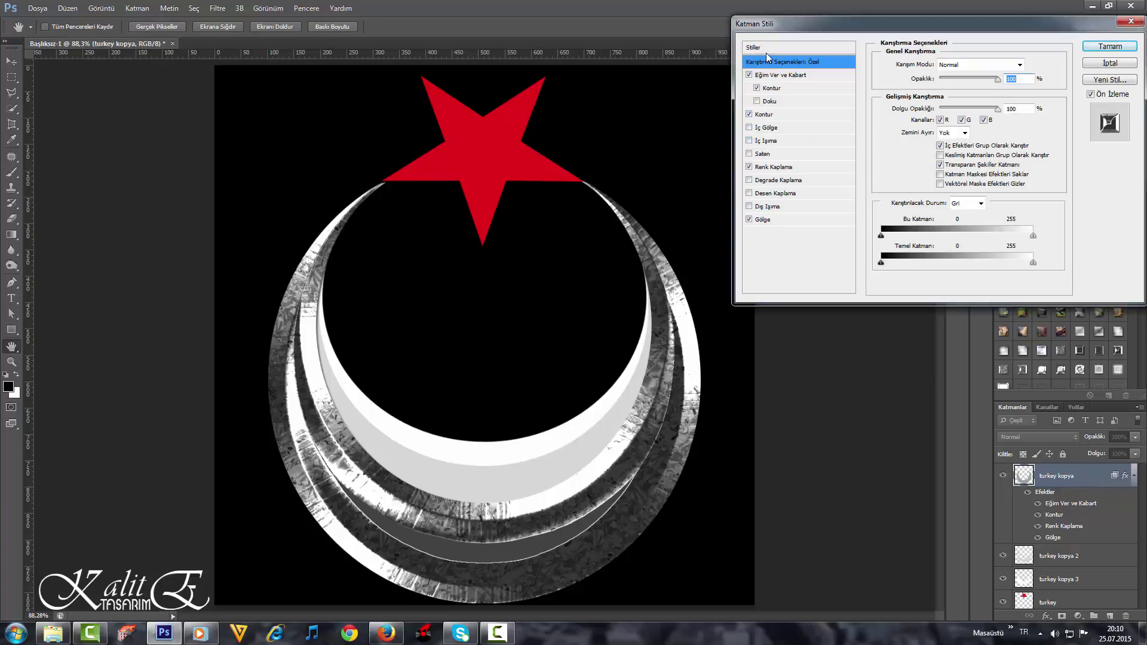
# - Raise the Bevel and Emboss depth to 1000
pyautogui.click(774, 75)
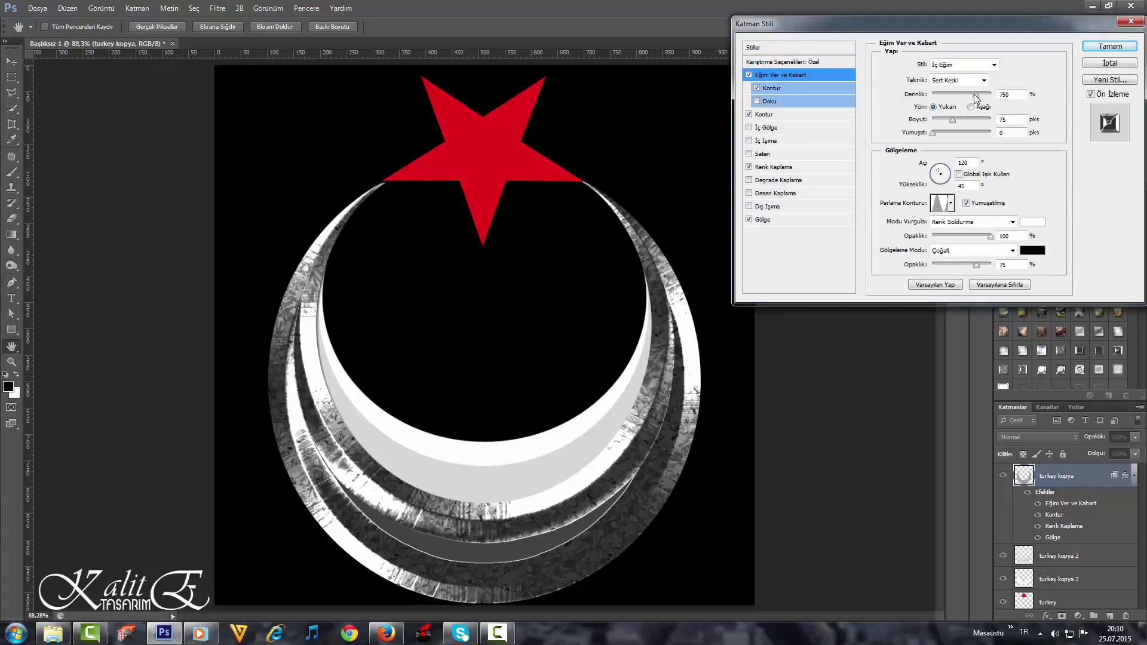
pyautogui.moveTo(975, 94)
pyautogui.mouseDown()
pyautogui.moveTo(986, 95)
pyautogui.moveTo(963, 121)
pyautogui.moveTo(993, 121)
pyautogui.mouseUp()
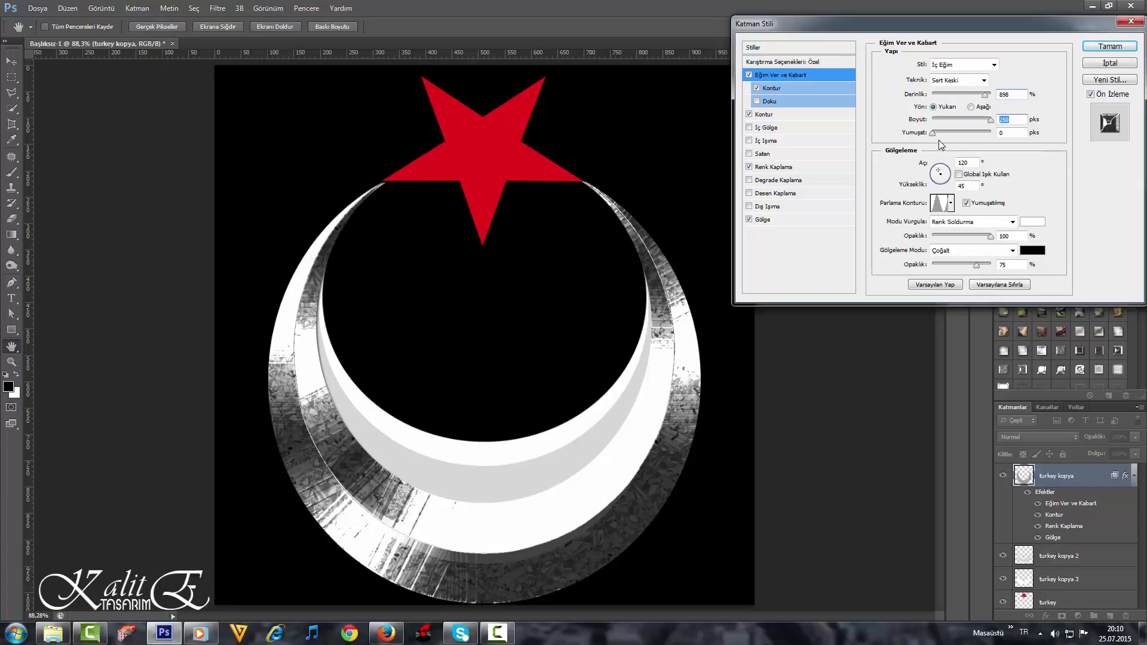
pyautogui.moveTo(985, 94); pyautogui.dragTo(993, 102)
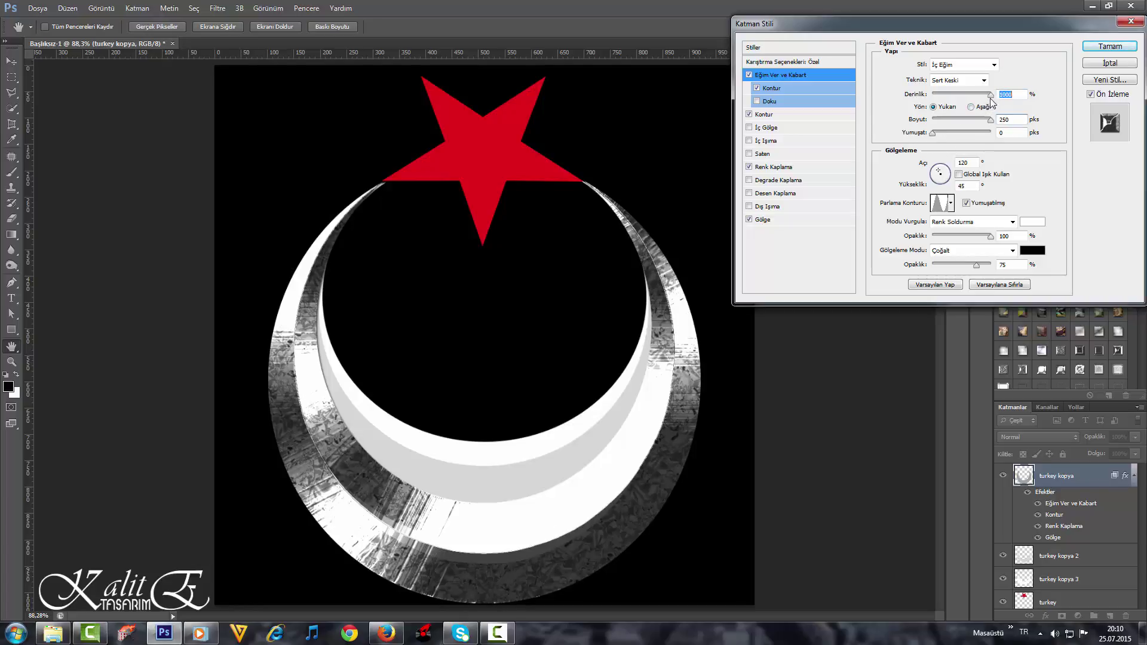
pyautogui.click(996, 122)
# - Try a different preset from the Styles list on the outer crescent
pyautogui.click(772, 48)
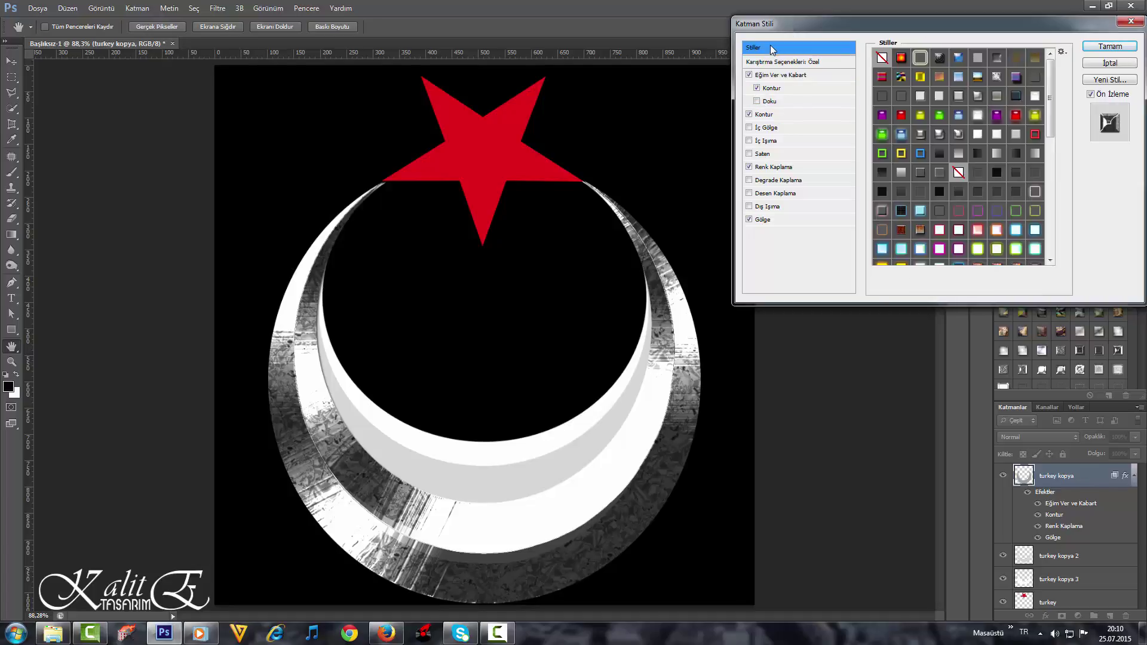
pyautogui.scroll(-1, 985, 132)
pyautogui.scroll(-2, 998, 156)
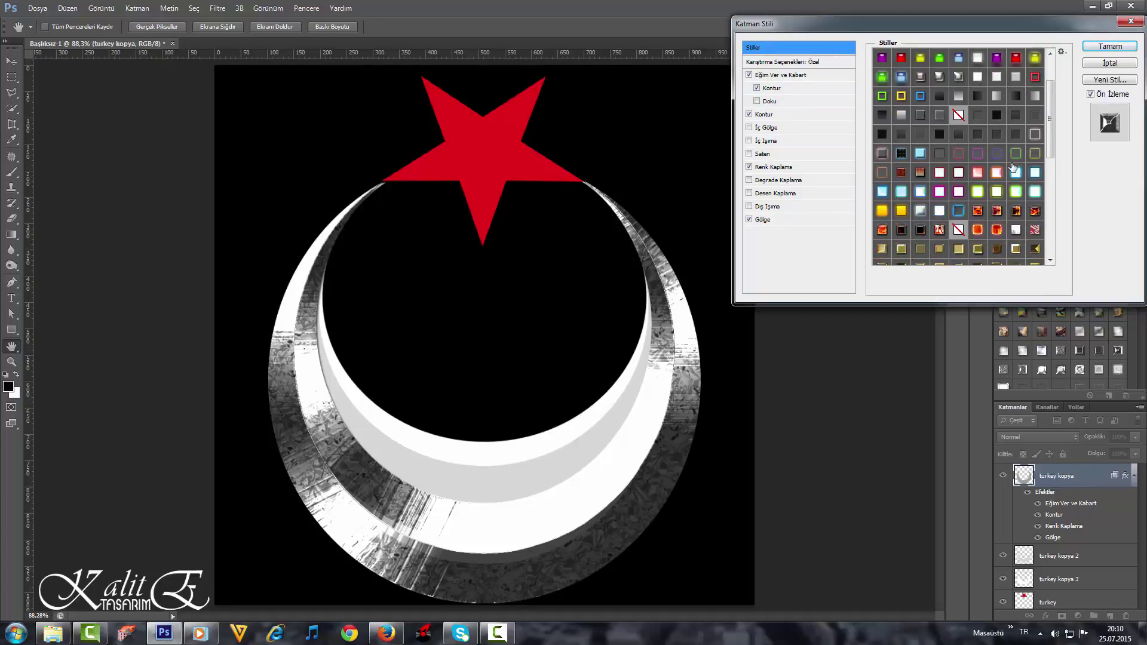
pyautogui.scroll(-1, 1011, 181)
pyautogui.scroll(-2, 1011, 182)
pyautogui.scroll(-2, 1012, 189)
pyautogui.scroll(-2, 1013, 197)
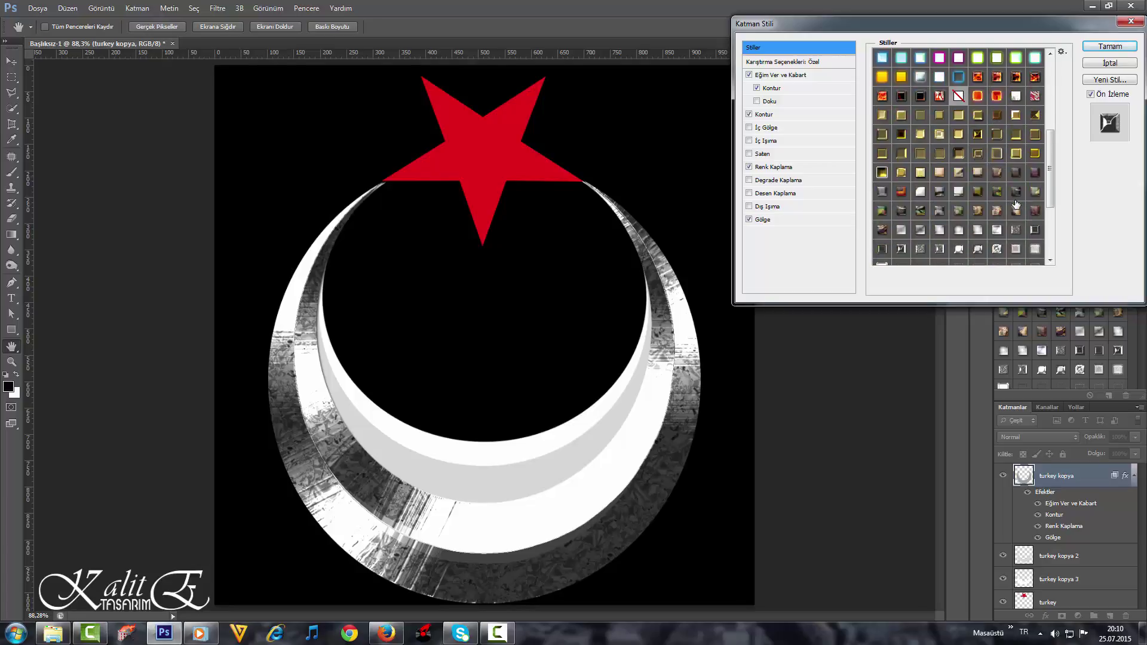
pyautogui.scroll(-2, 1016, 209)
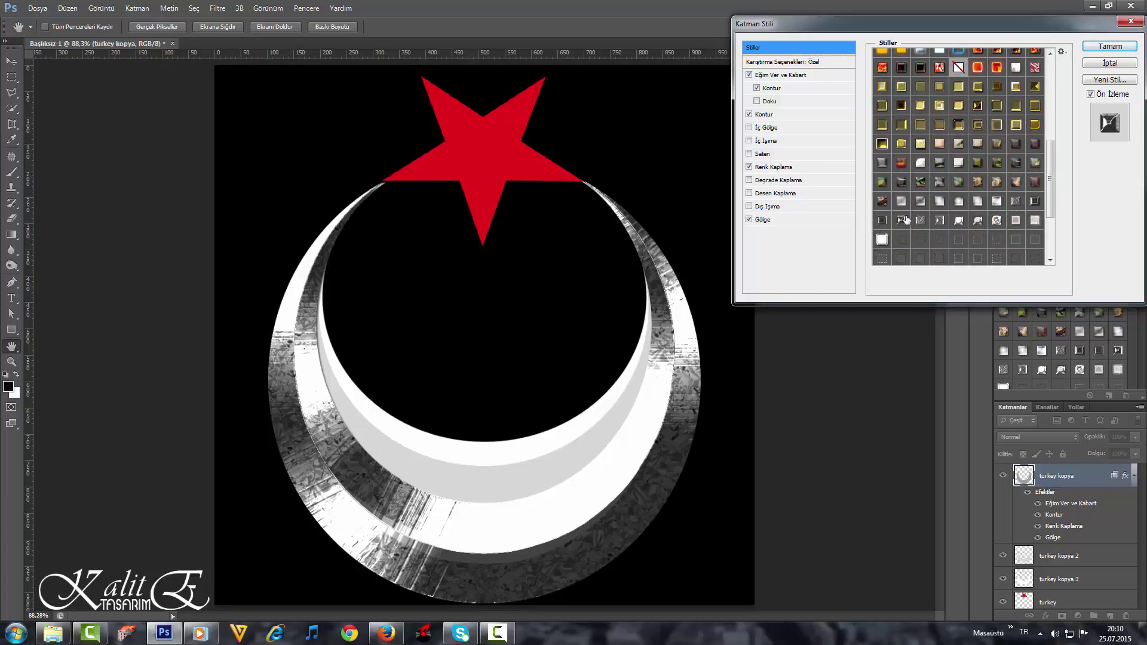
pyautogui.click(901, 221)
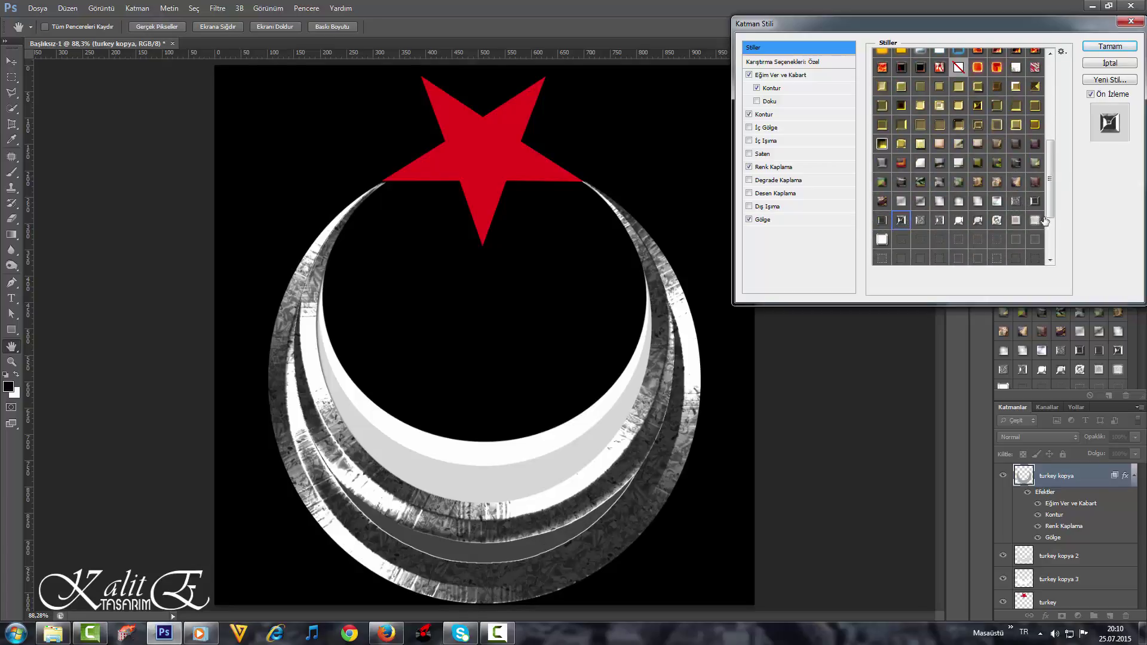
pyautogui.click(1035, 202)
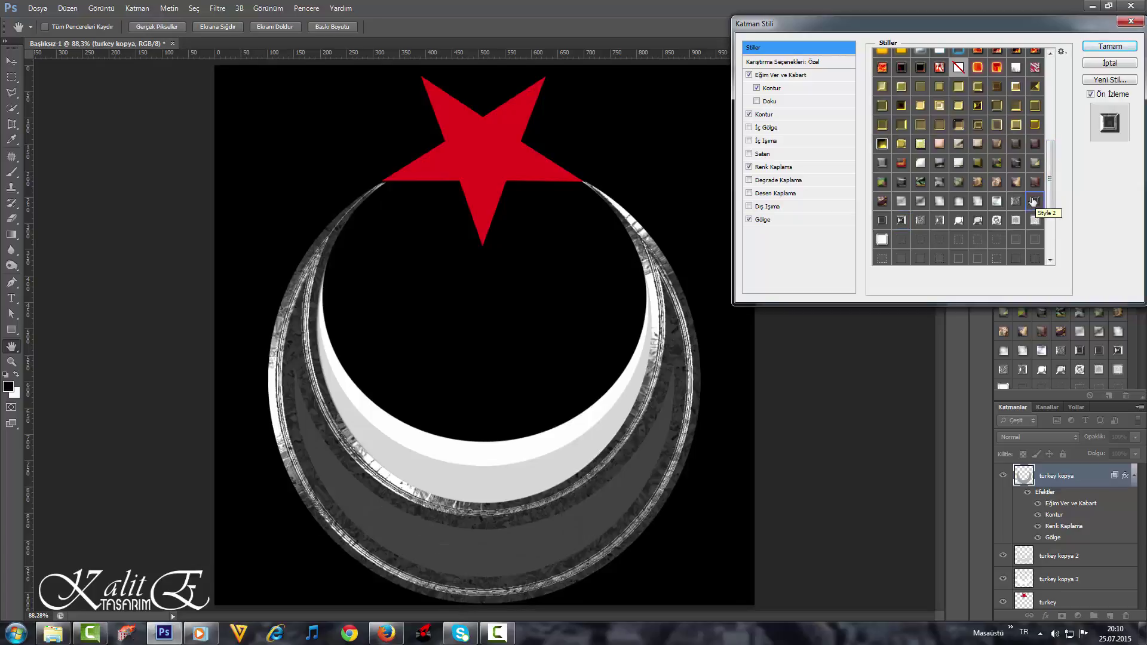
# - Set bevel size 250, bevel depth 1000 and stroke size 150
pyautogui.click(782, 75)
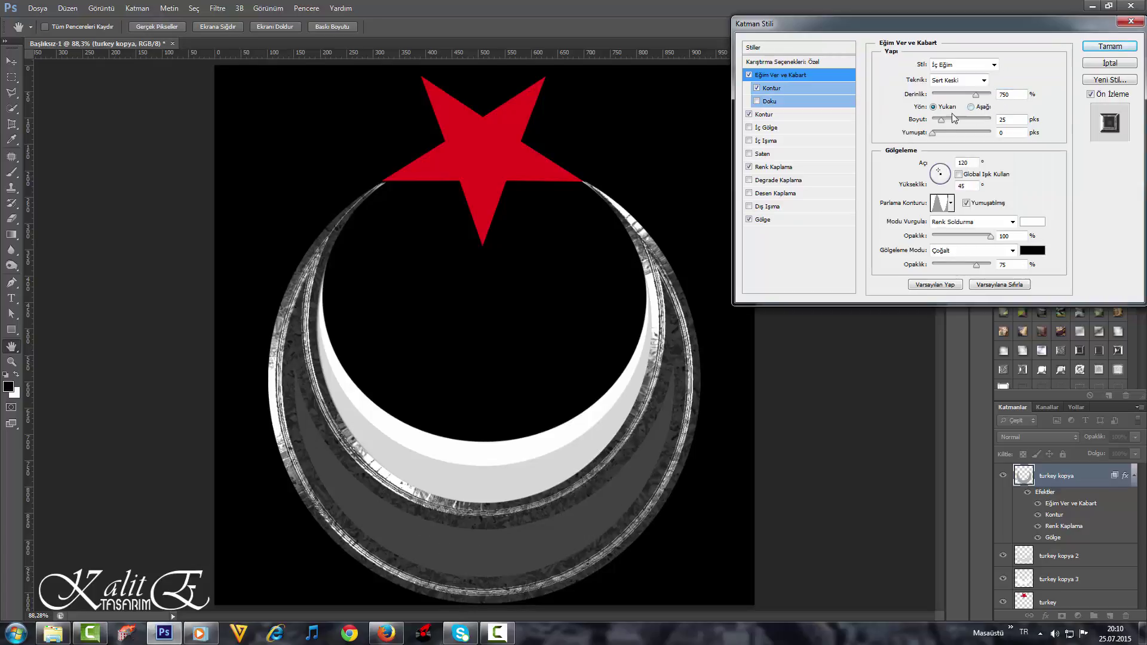
pyautogui.moveTo(941, 120); pyautogui.dragTo(990, 120)
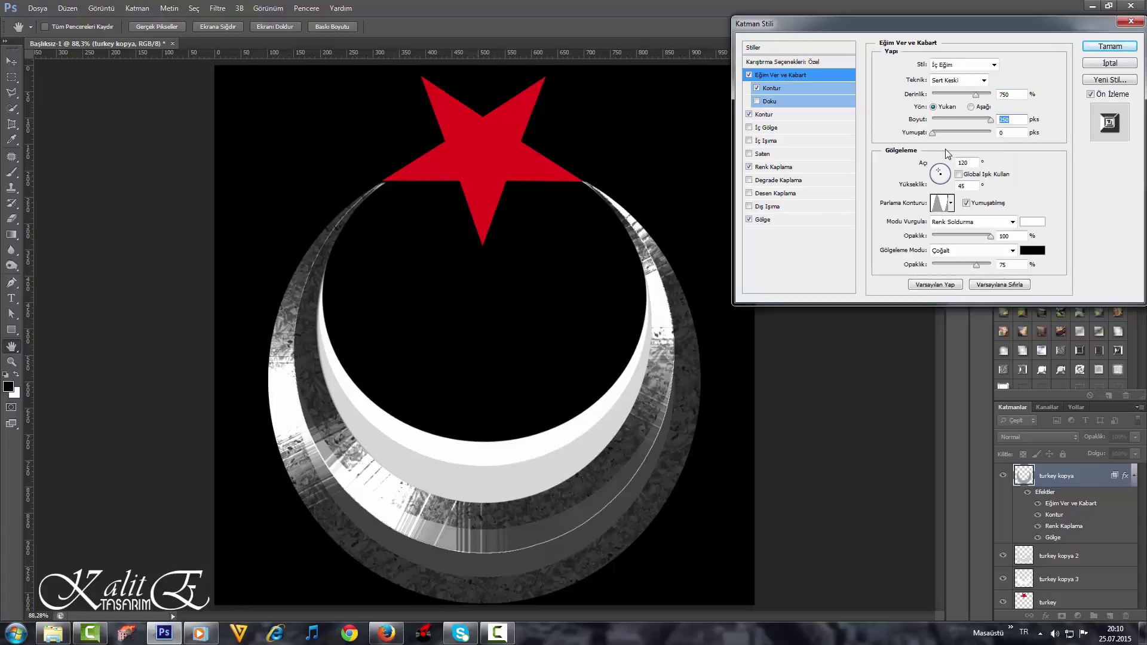
pyautogui.moveTo(975, 95); pyautogui.dragTo(993, 96)
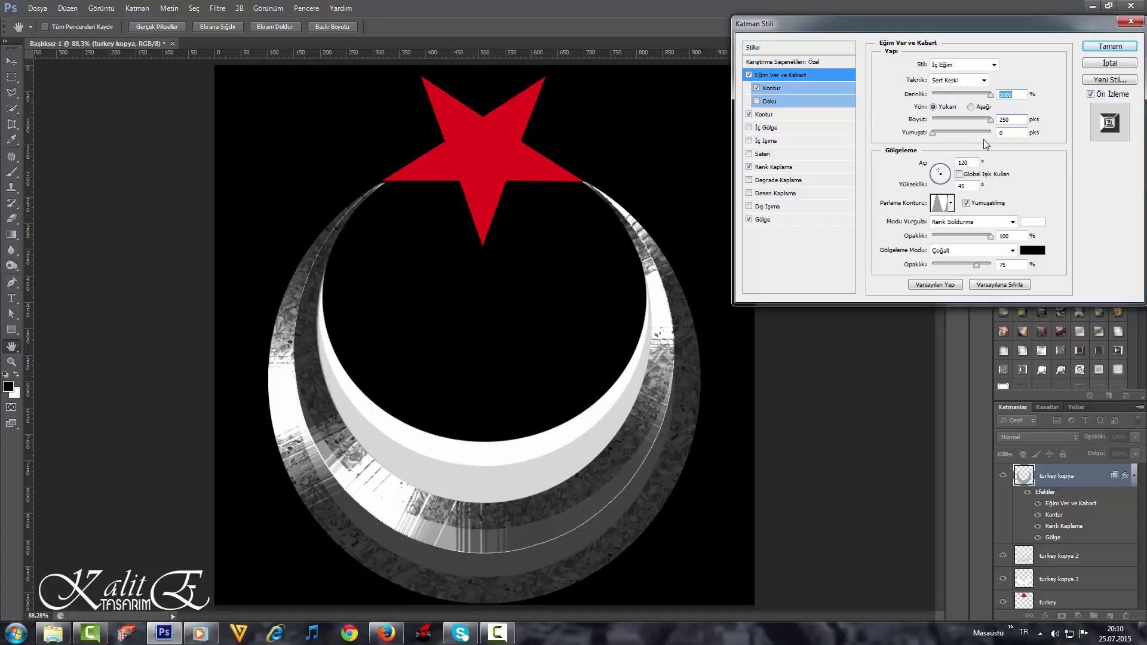
pyautogui.click(766, 114)
pyautogui.moveTo(989, 62)
pyautogui.mouseDown()
pyautogui.moveTo(947, 63)
pyautogui.moveTo(978, 62)
pyautogui.mouseUp()
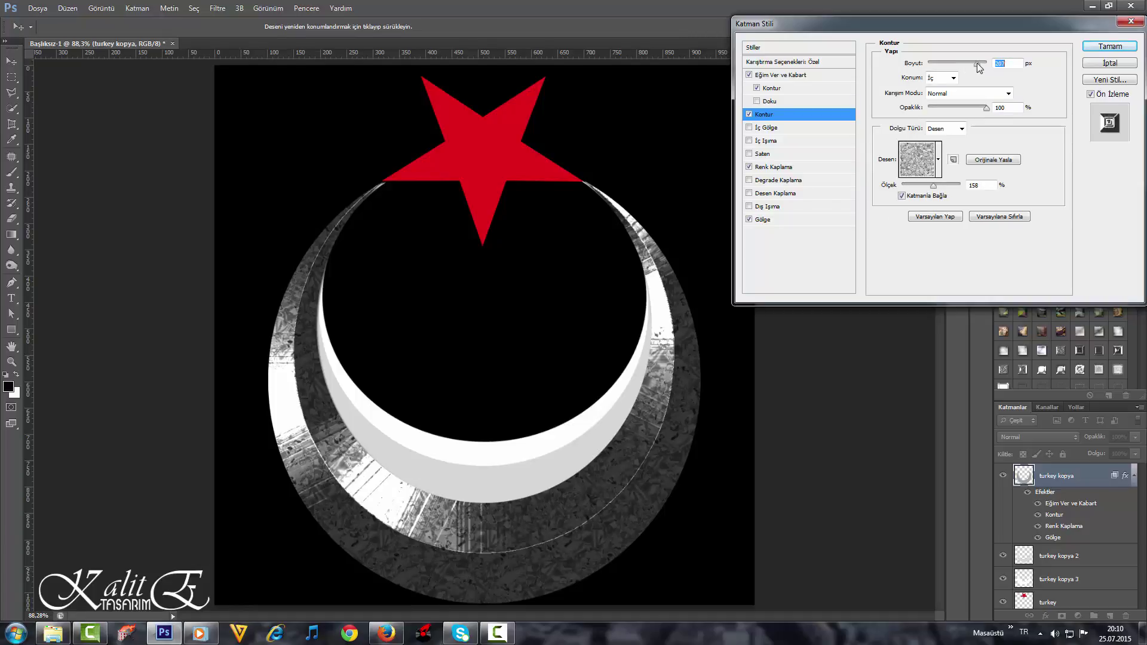
# - Apply another preset style and review its bevel and stroke settings
pyautogui.click(772, 63)
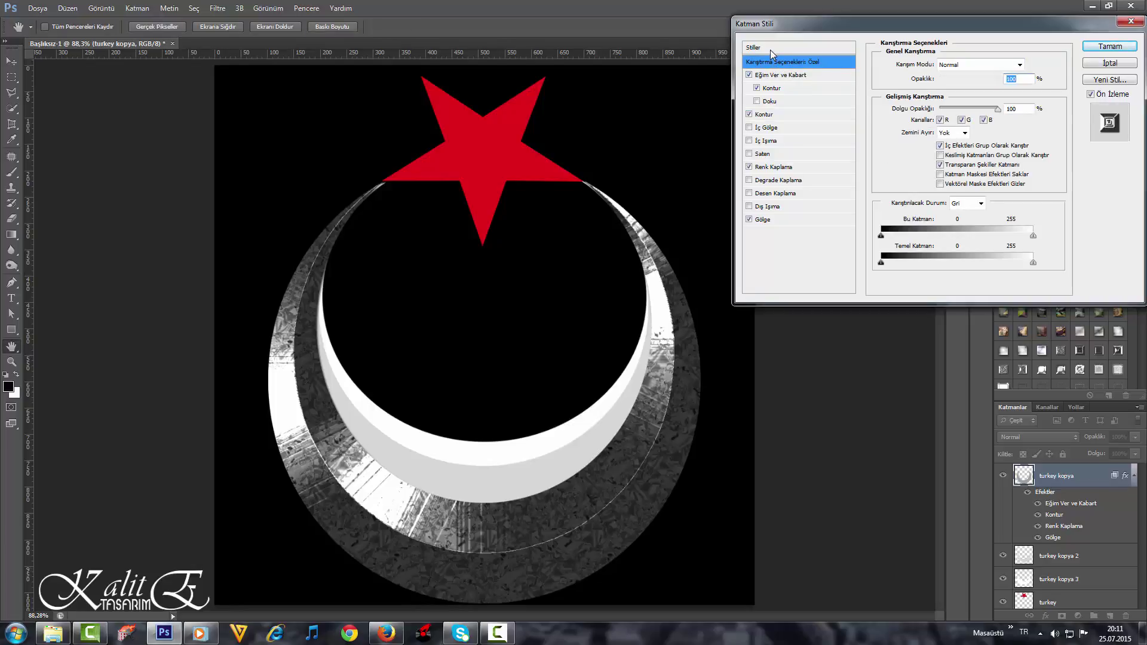
pyautogui.click(772, 51)
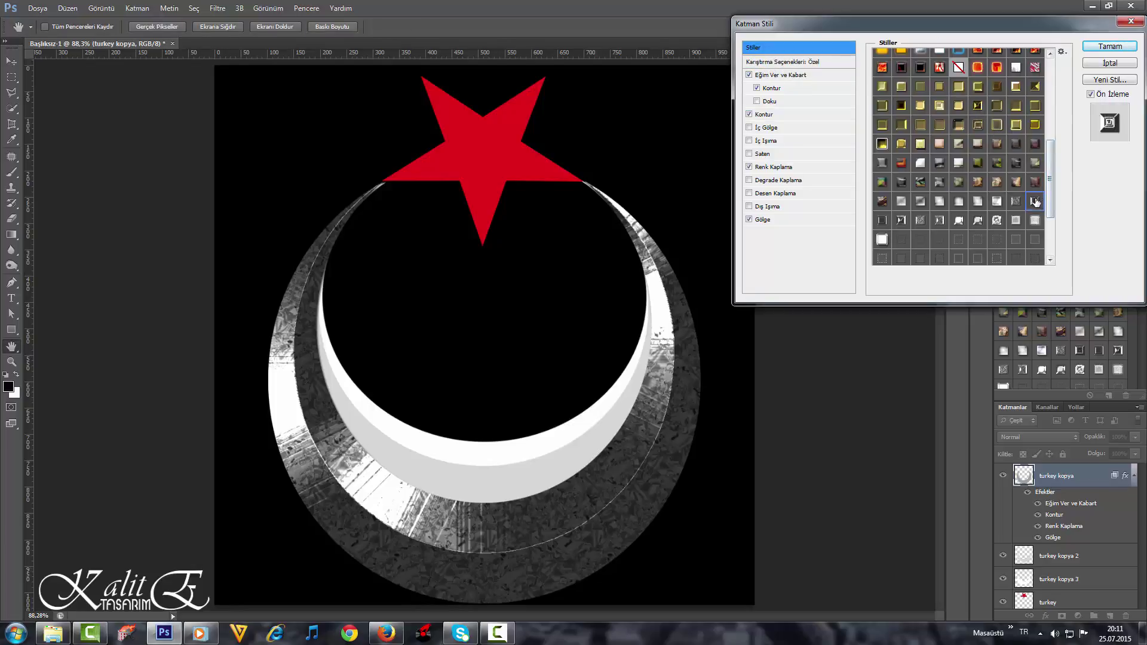
pyautogui.click(902, 221)
pyautogui.click(777, 75)
pyautogui.click(778, 114)
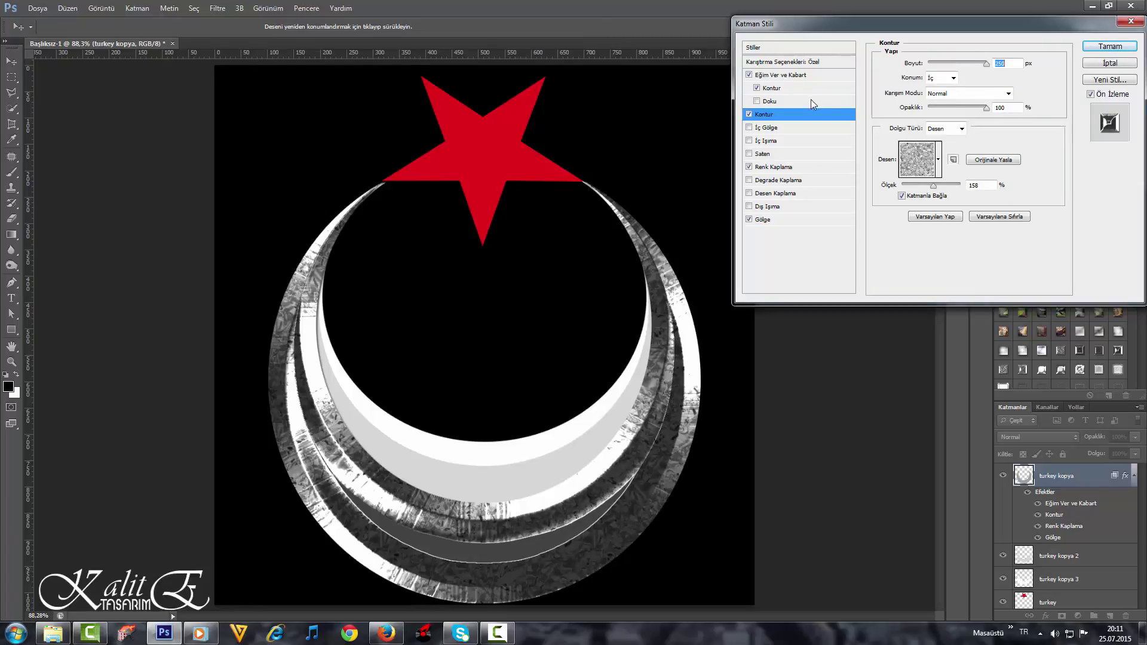
# - Set the outer crescent's bevel size to 250 with Soften 3 and confirm the style
pyautogui.click(792, 76)
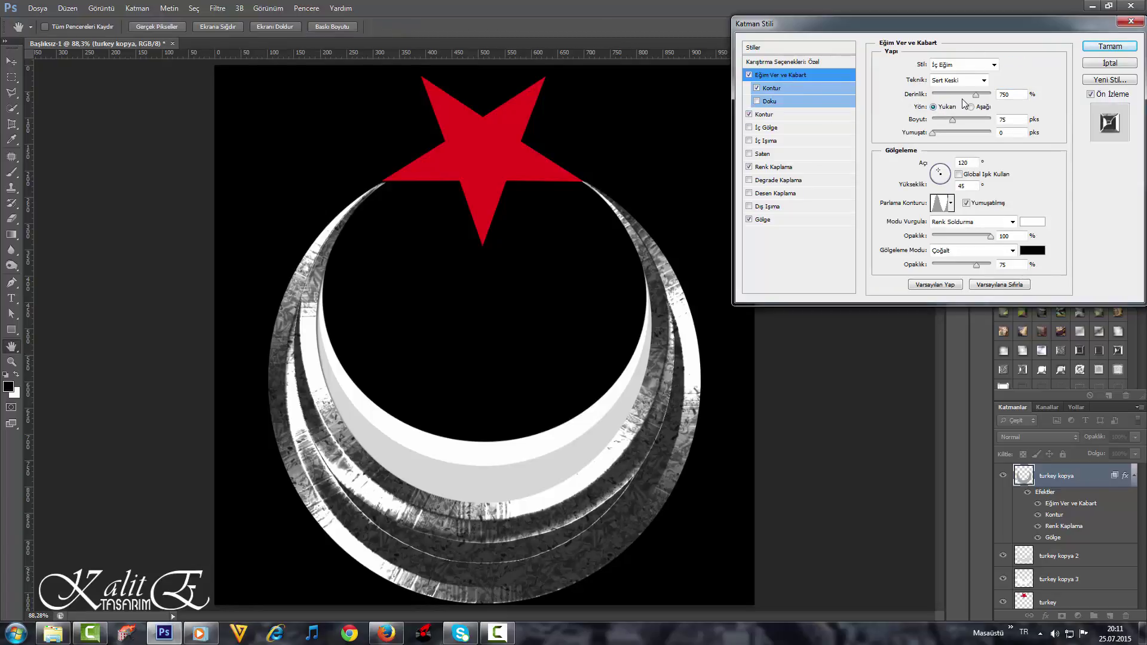
pyautogui.moveTo(954, 123); pyautogui.dragTo(988, 126)
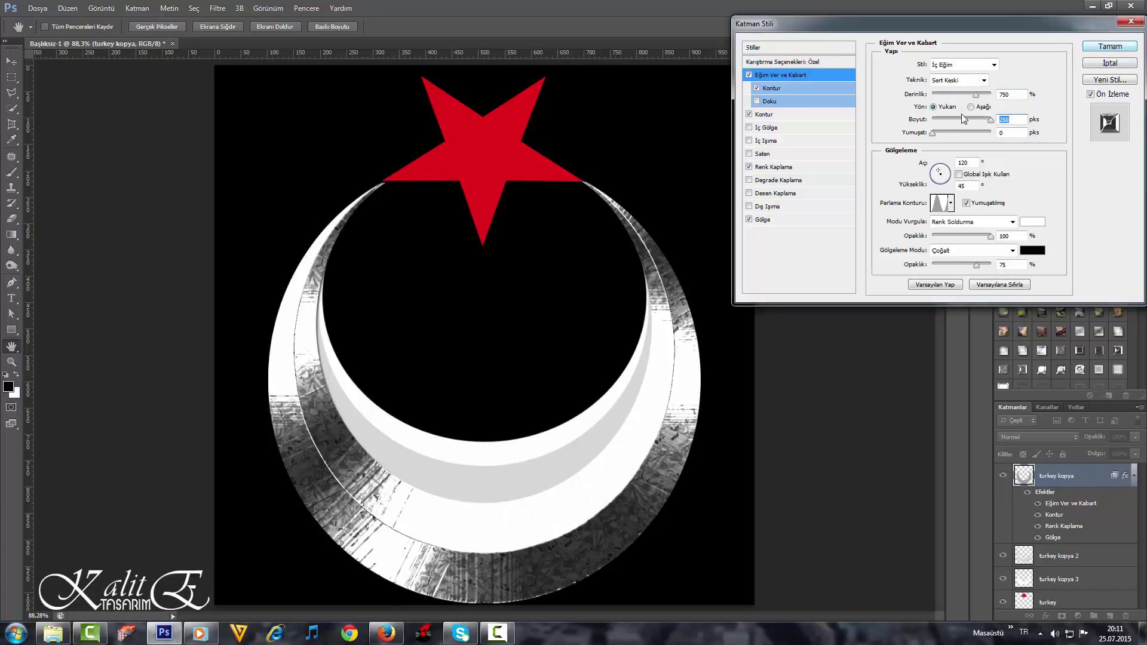
pyautogui.click(935, 133)
pyautogui.moveTo(937, 134); pyautogui.dragTo(943, 134)
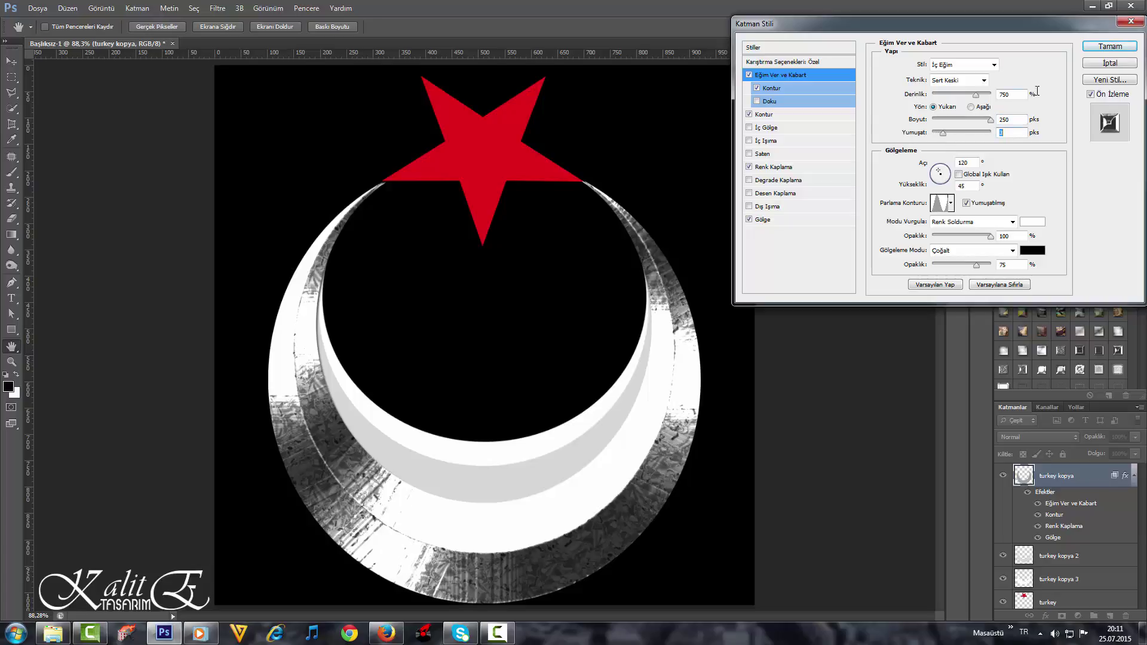
pyautogui.click(1110, 46)
pyautogui.press('v')
pyautogui.click(599, 439)
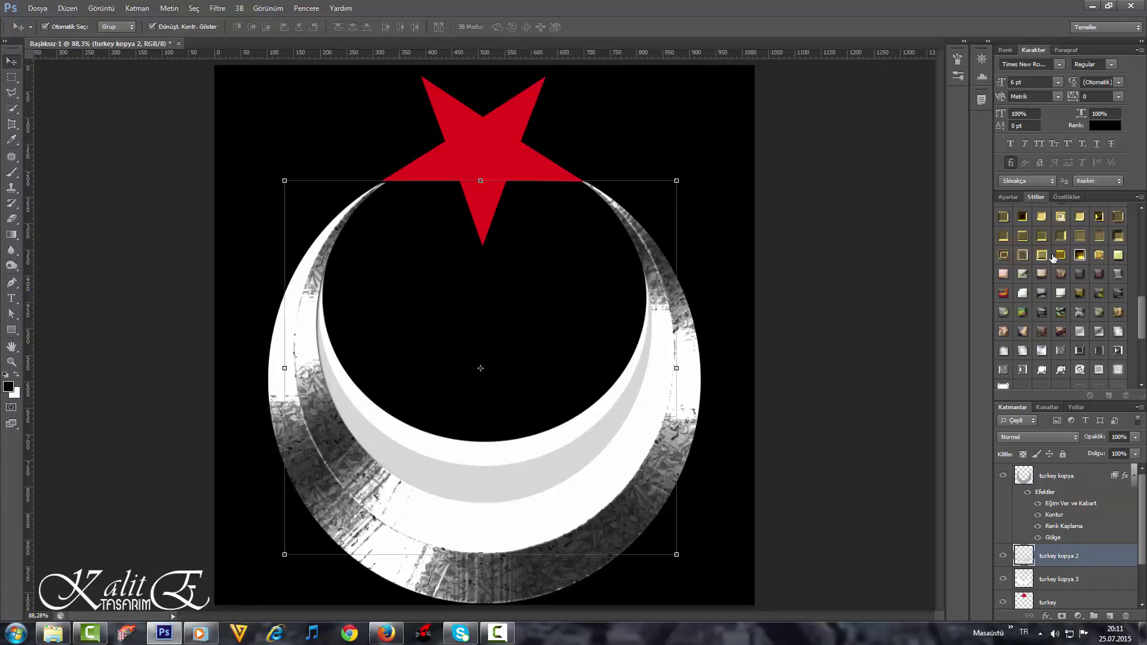
# - Apply the metallic preset style to the turkey kopya 2 crescent
pyautogui.doubleClick(1105, 560)
pyautogui.click(754, 47)
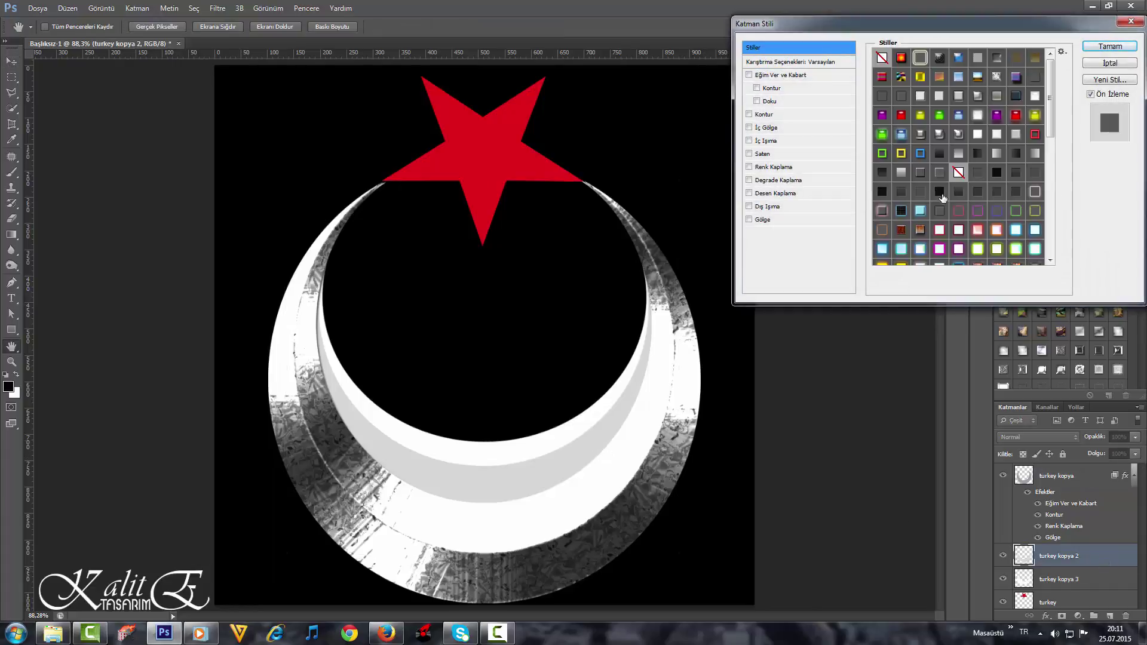
pyautogui.scroll(-3, 974, 187)
pyautogui.scroll(-3, 974, 187)
pyautogui.scroll(-3, 973, 187)
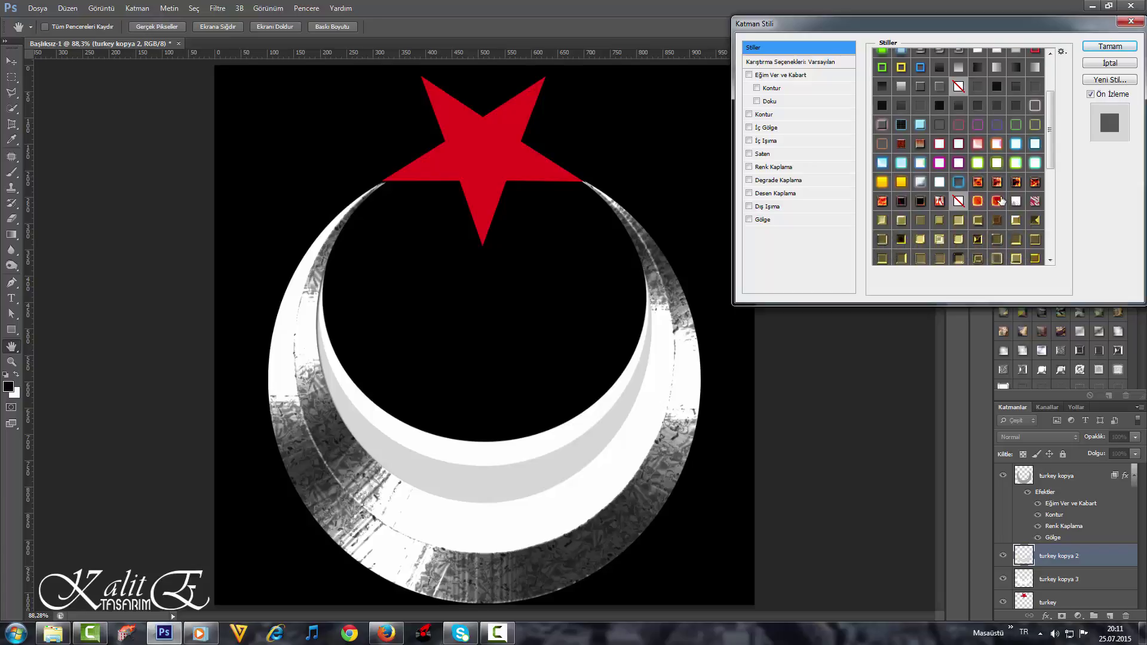
pyautogui.moveTo(1050, 149); pyautogui.dragTo(1065, 219)
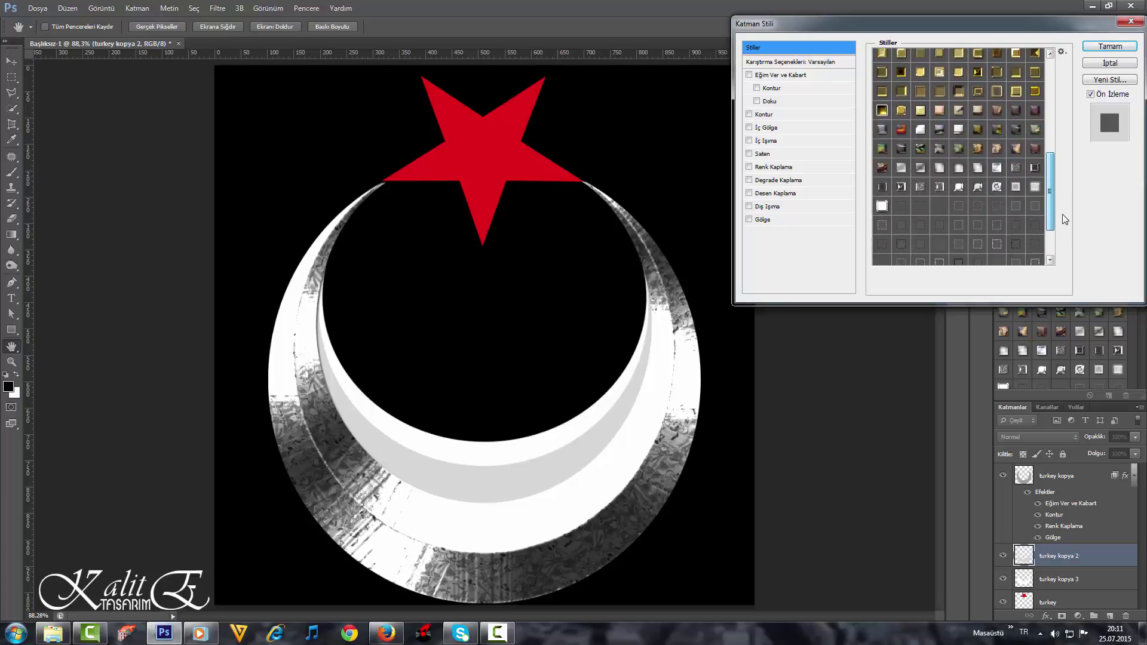
pyautogui.click(902, 188)
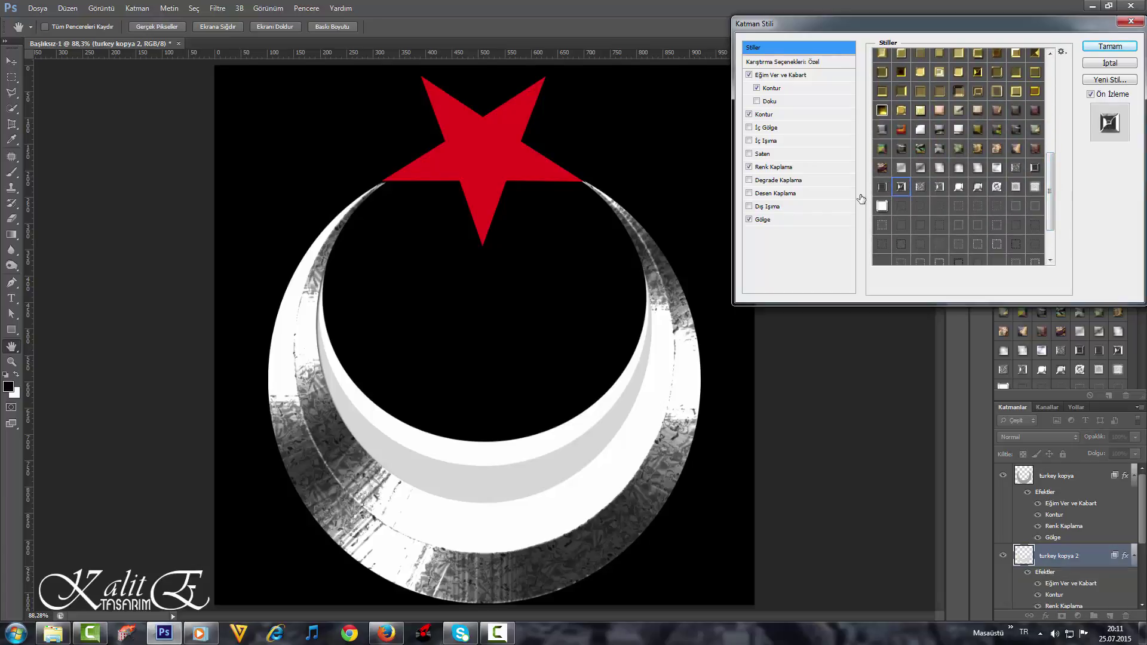
# - Set the second crescent's Bevel and Emboss size to 250 and confirm
pyautogui.click(764, 115)
pyautogui.click(784, 76)
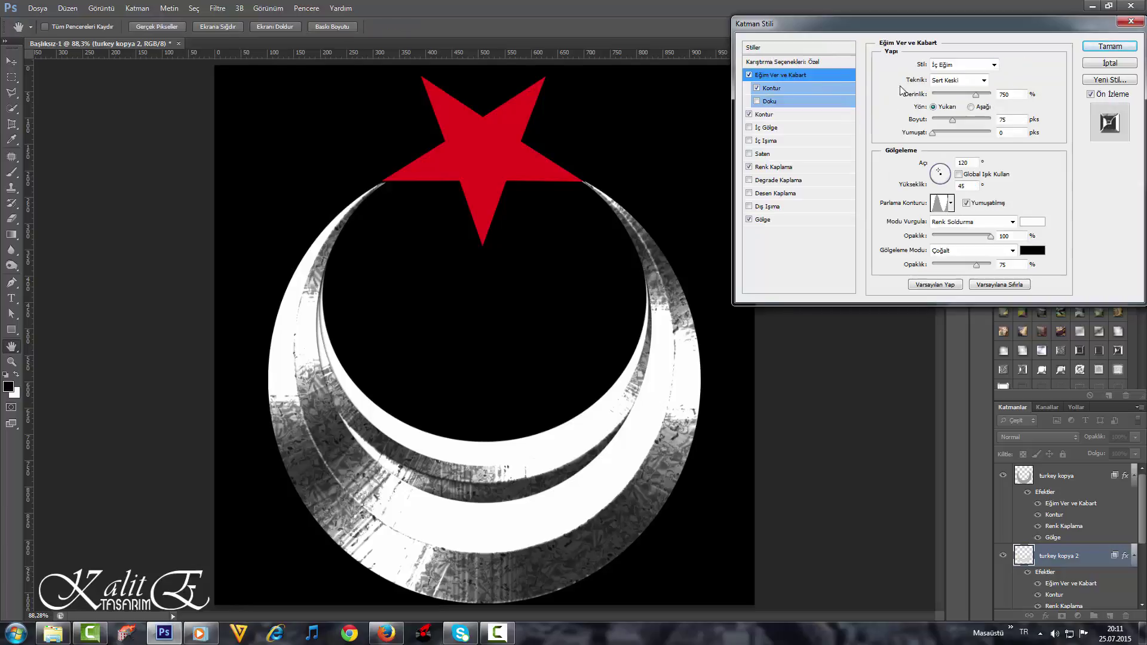
pyautogui.moveTo(952, 120); pyautogui.dragTo(991, 122)
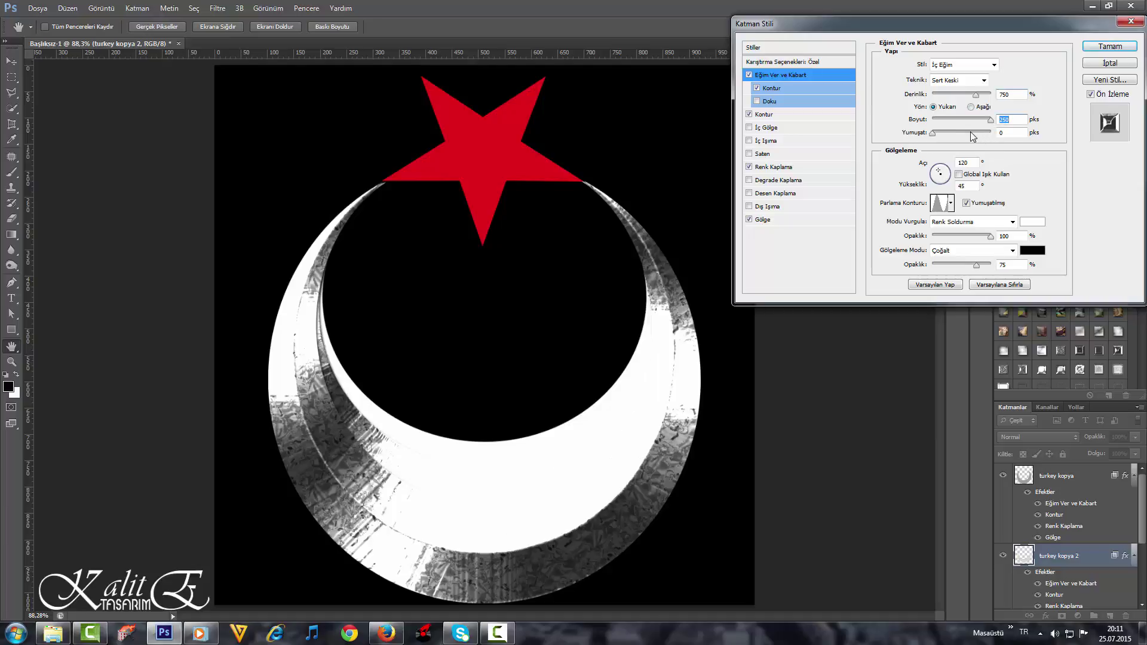
pyautogui.click(1105, 48)
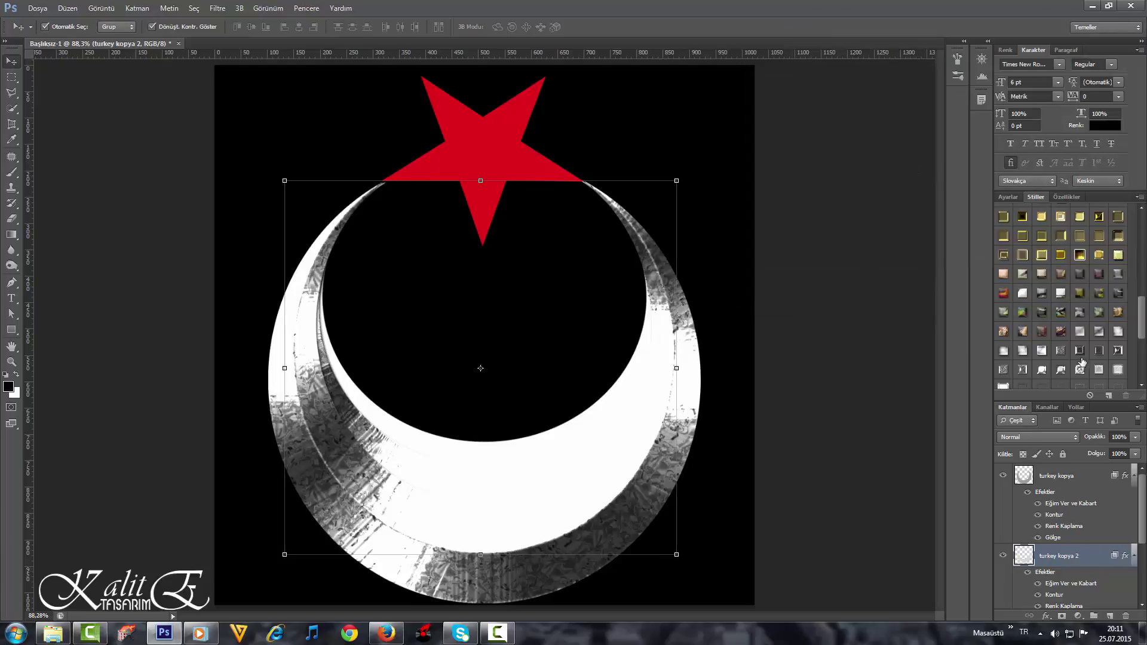
# - Apply the textured metallic style swatch to both turkey kopya 2 and turkey kopya 3
pyautogui.click(1117, 350)
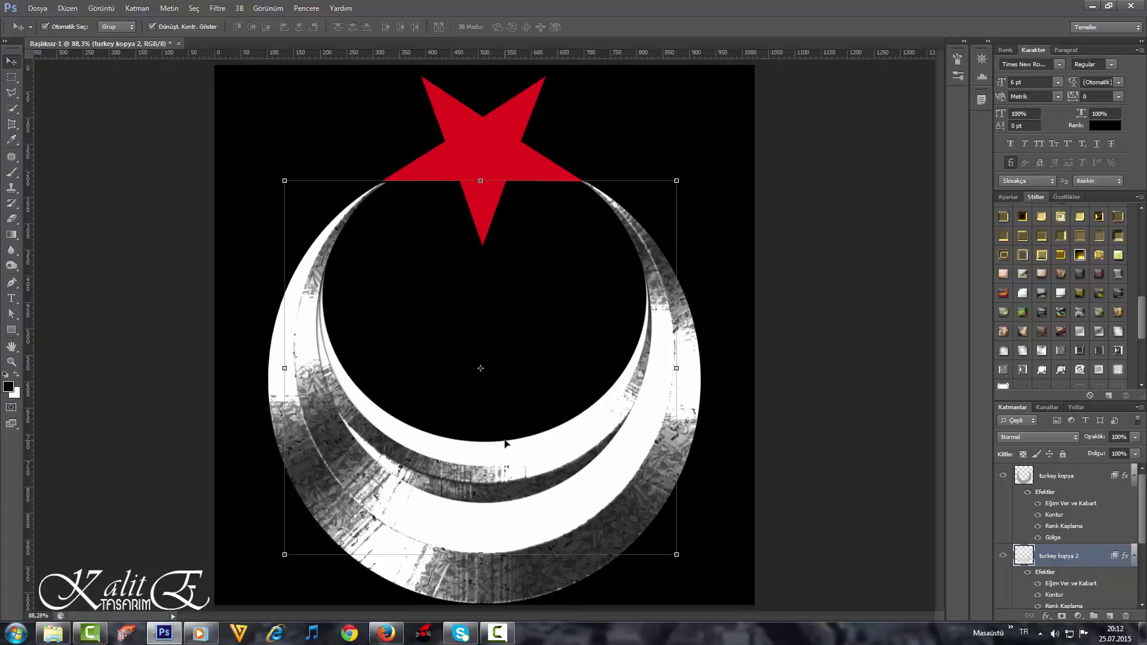
pyautogui.hotkey('ctrl', 'j')
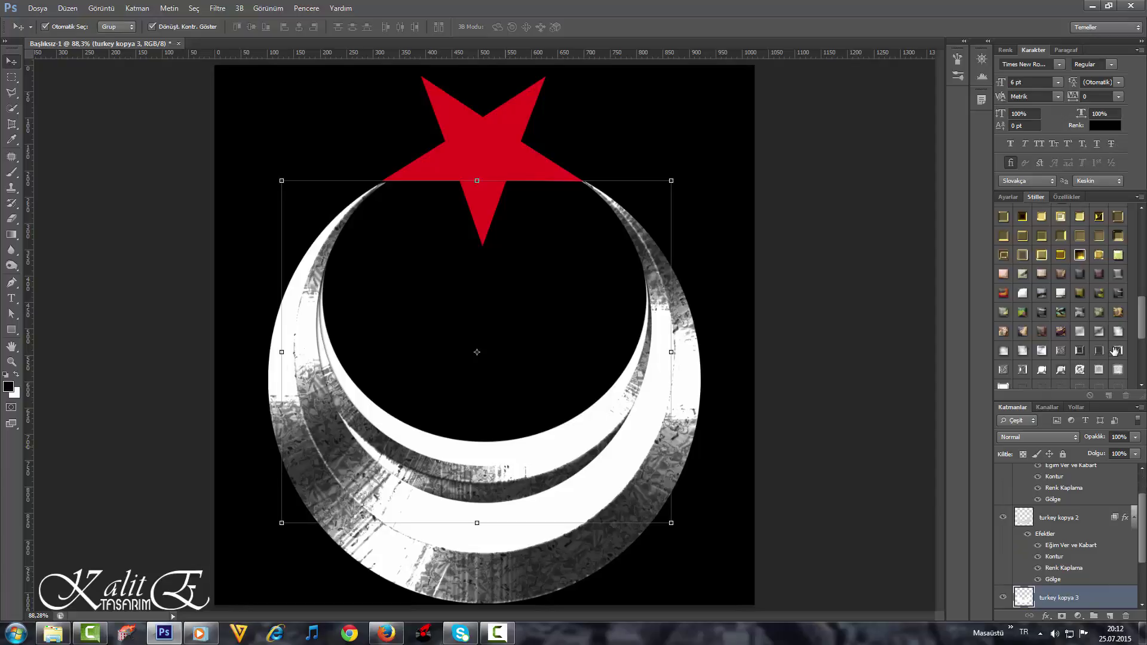
pyautogui.click(1115, 350)
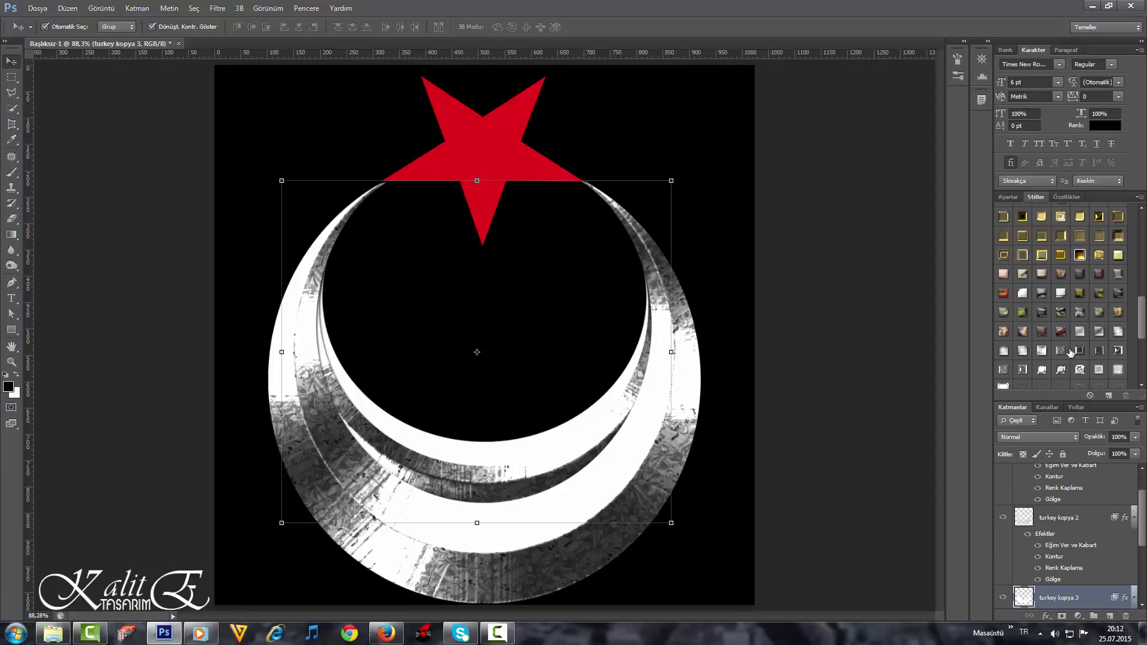
pyautogui.click(891, 364)
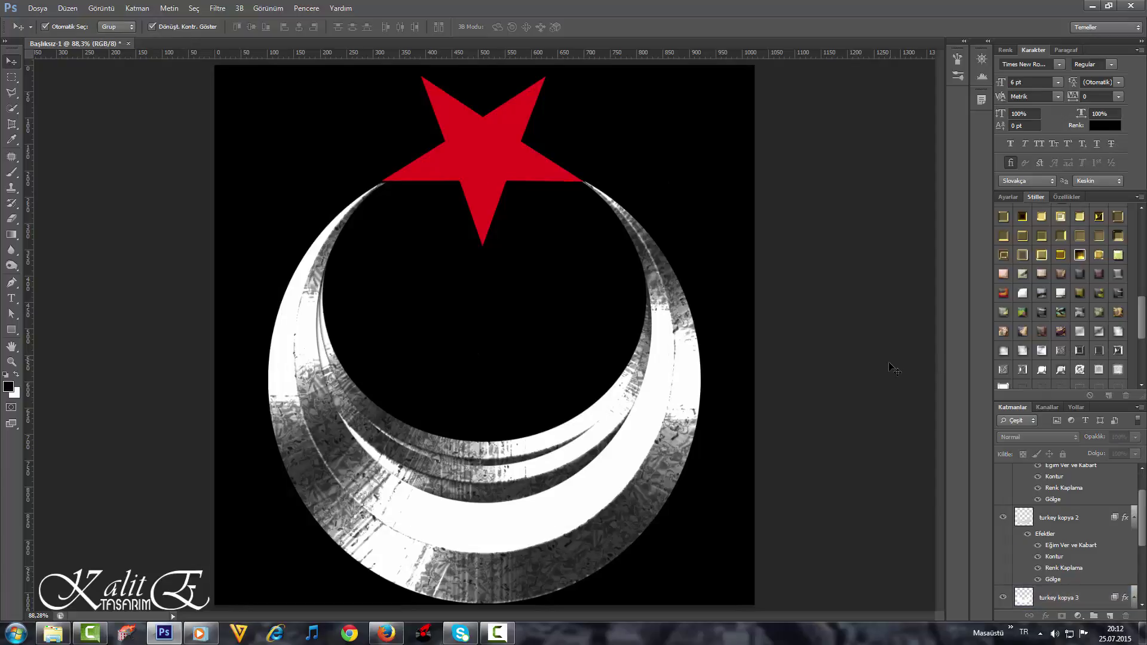
pyautogui.click(512, 449)
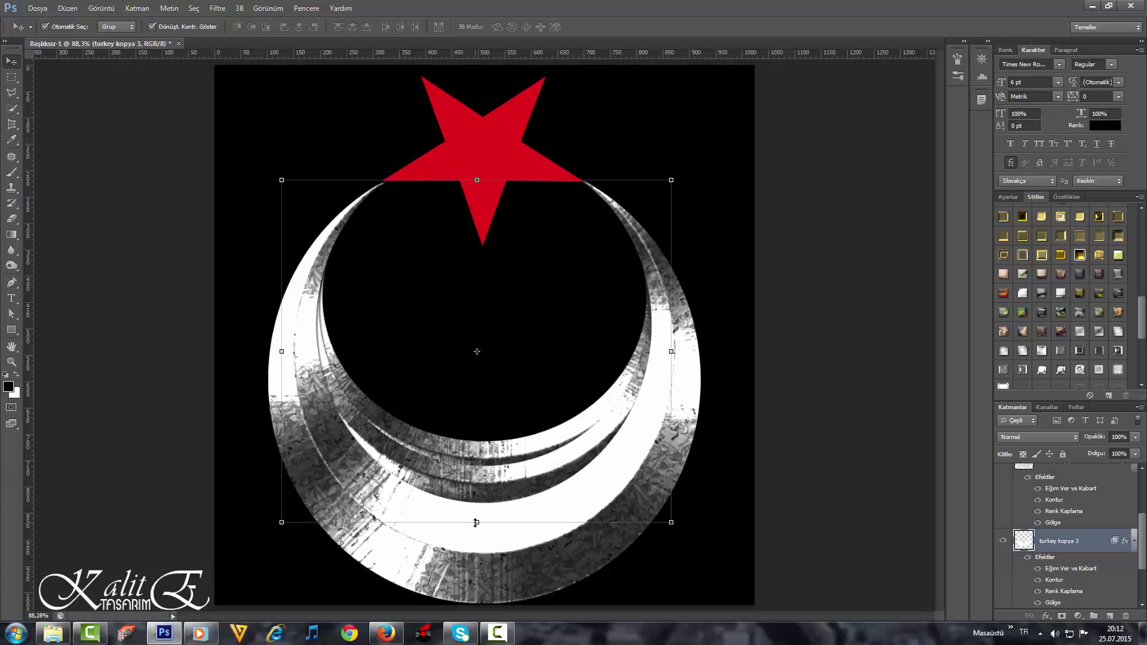
# - Shorten the turkey kopya 3 crescent from the bottom to about 94% height and apply
pyautogui.click(476, 523)
pyautogui.moveTo(472, 519); pyautogui.dragTo(473, 510)
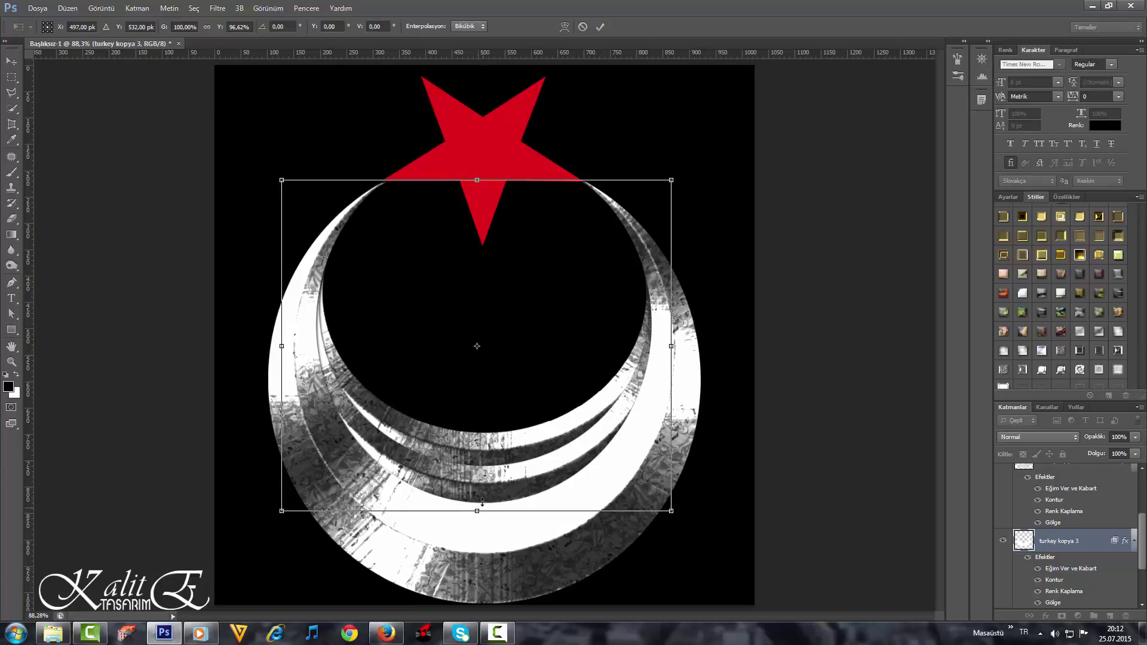
pyautogui.moveTo(482, 502); pyautogui.dragTo(479, 502)
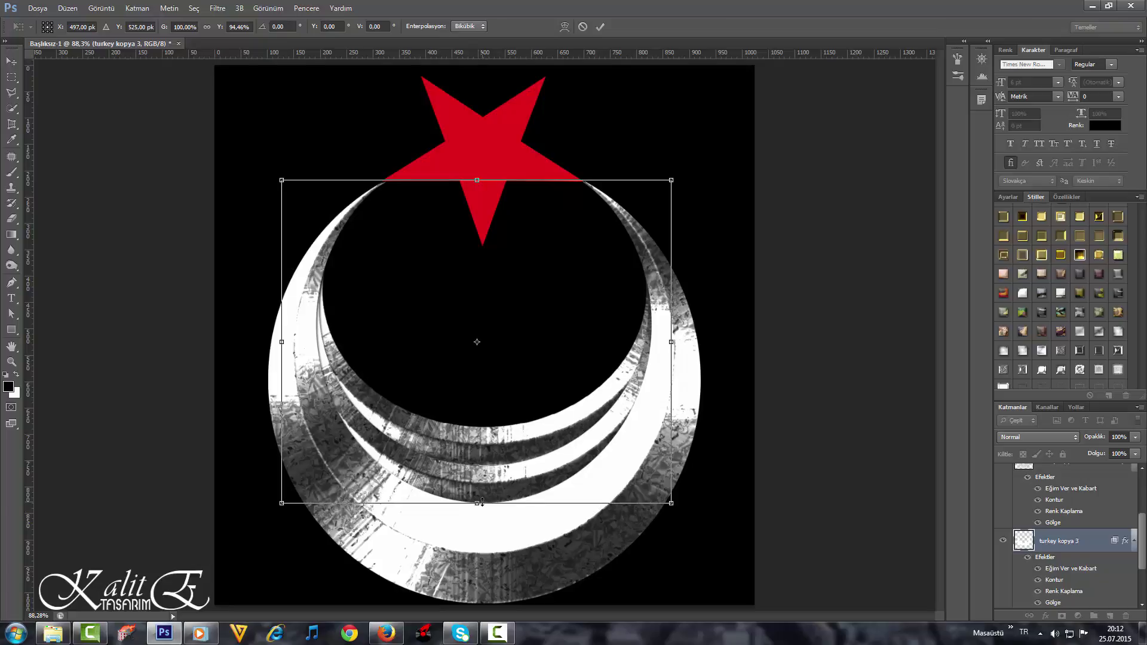
pyautogui.click(11, 61)
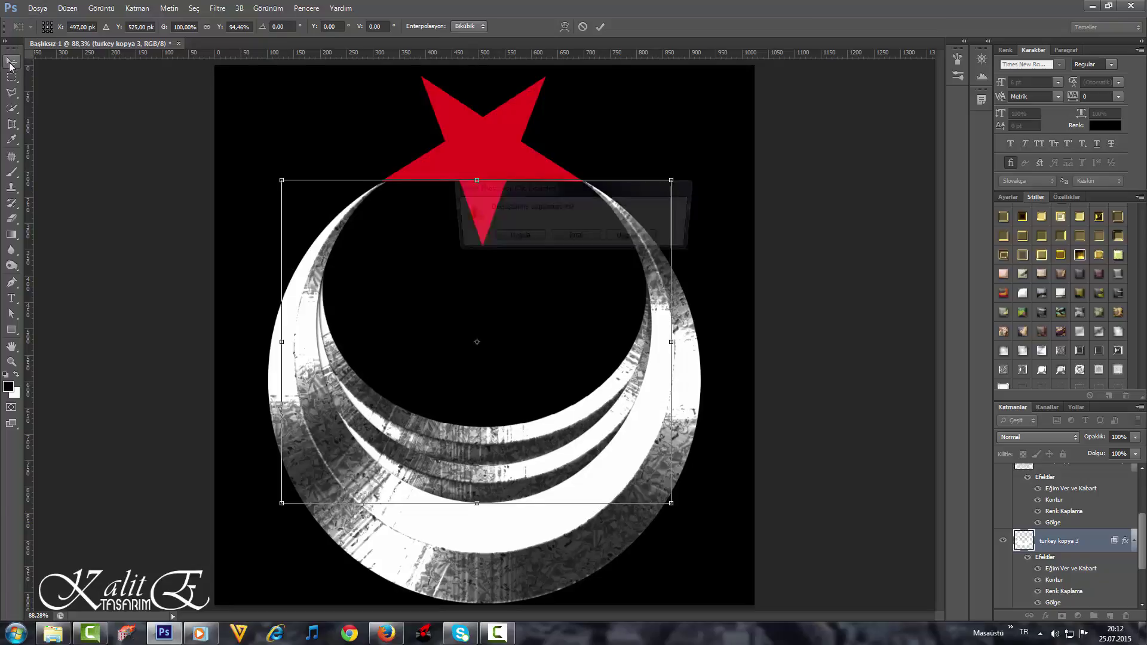
pyautogui.click(513, 238)
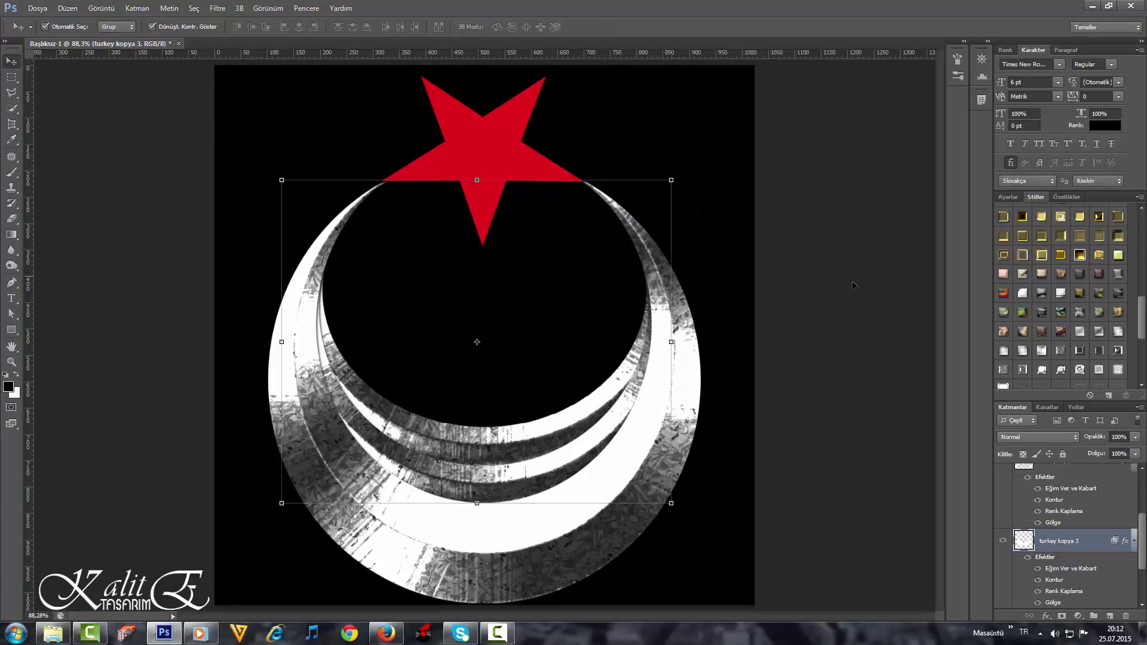
# - Apply the metallic style to the red star on the turkey layer and deepen its bevel
pyautogui.click(489, 159)
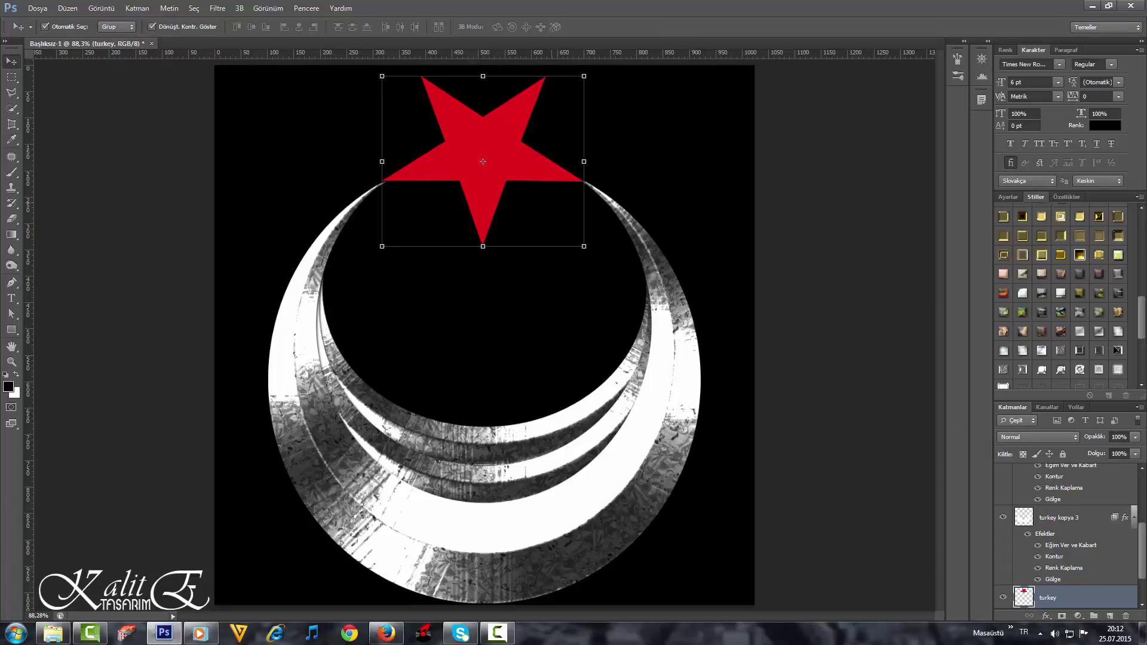
pyautogui.click(1118, 350)
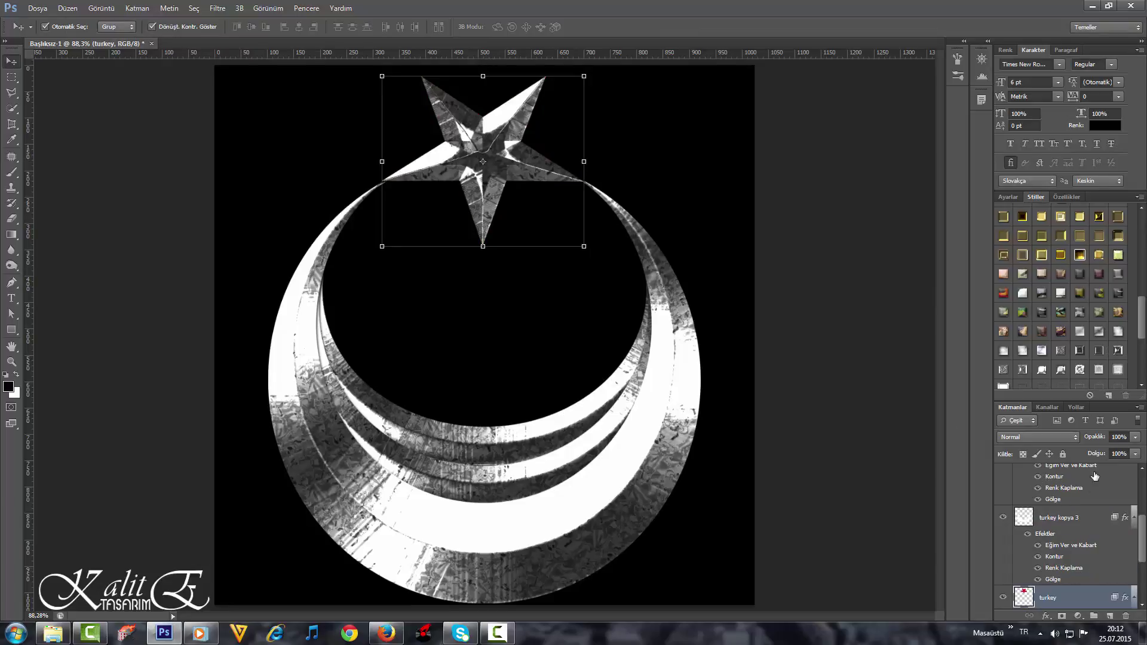
pyautogui.doubleClick(1092, 608)
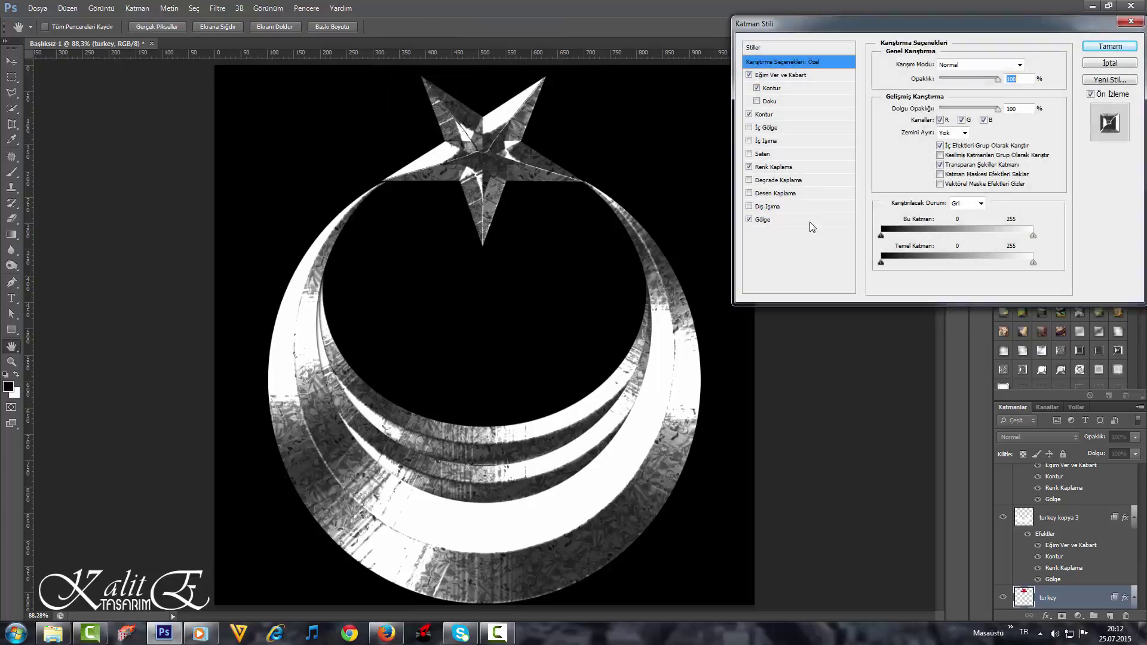
pyautogui.click(777, 75)
pyautogui.moveTo(975, 96)
pyautogui.mouseDown()
pyautogui.moveTo(997, 96)
pyautogui.moveTo(991, 120)
pyautogui.moveTo(978, 96)
pyautogui.mouseUp()
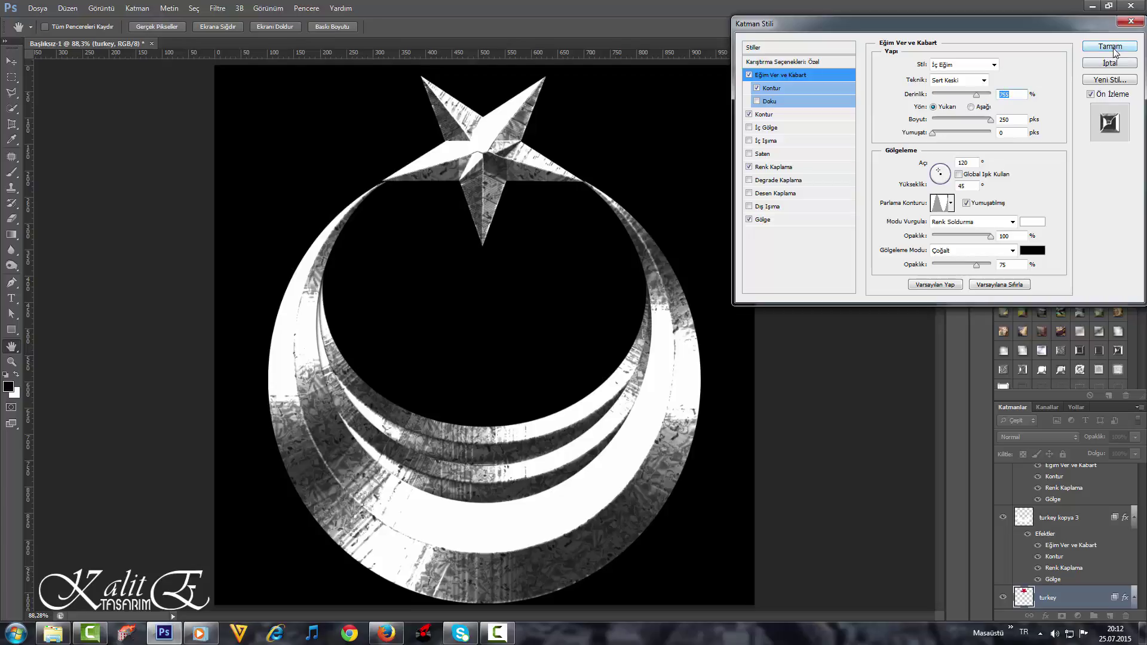
pyautogui.click(617, 307)
pyautogui.press('Return')
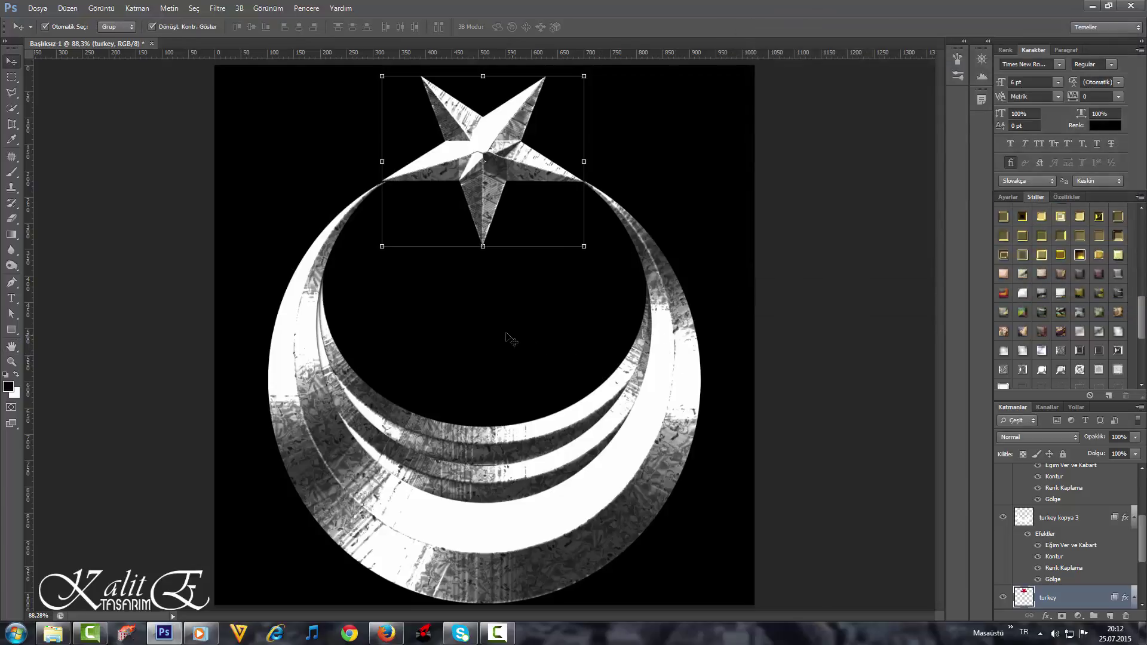
pyautogui.click(513, 338)
# - Set the text colour to white and type '1923TURK-GRUP' inside the crescent
pyautogui.click(1109, 130)
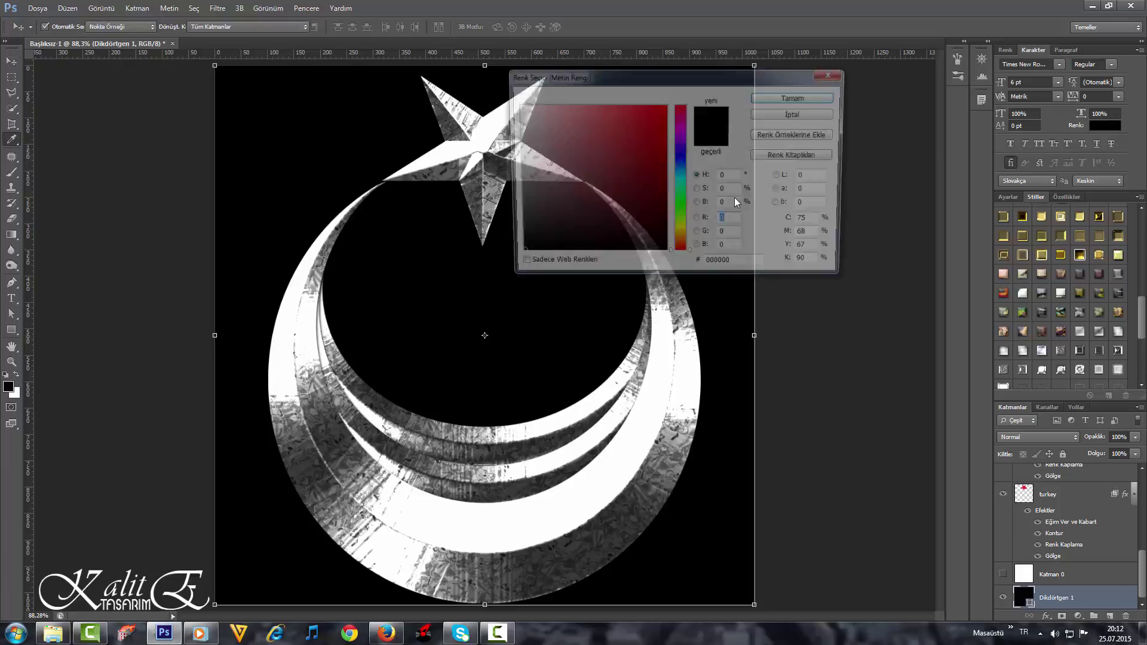
pyautogui.moveTo(635, 192); pyautogui.dragTo(514, 105)
pyautogui.click(764, 102)
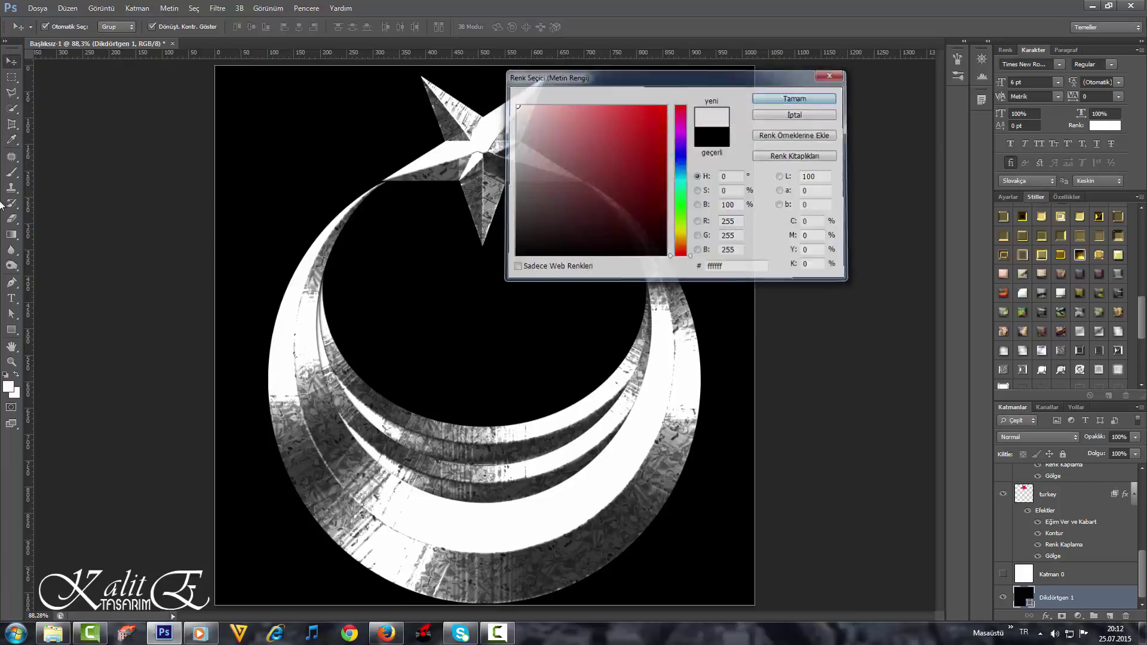
pyautogui.click(12, 297)
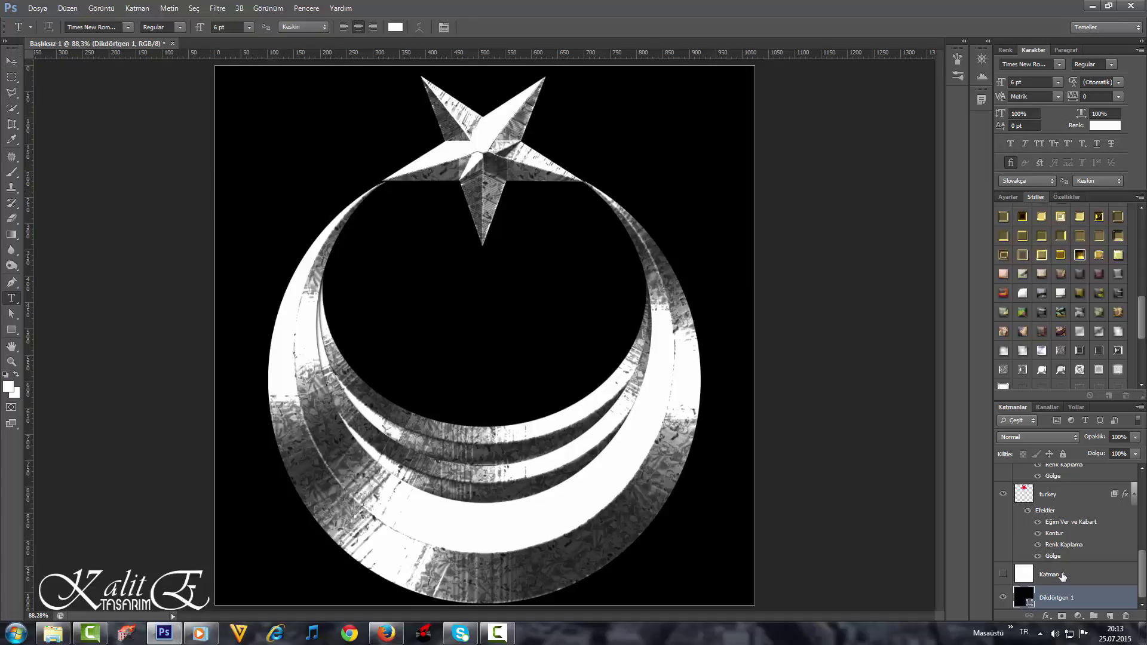
pyautogui.click(1063, 576)
pyautogui.click(432, 294)
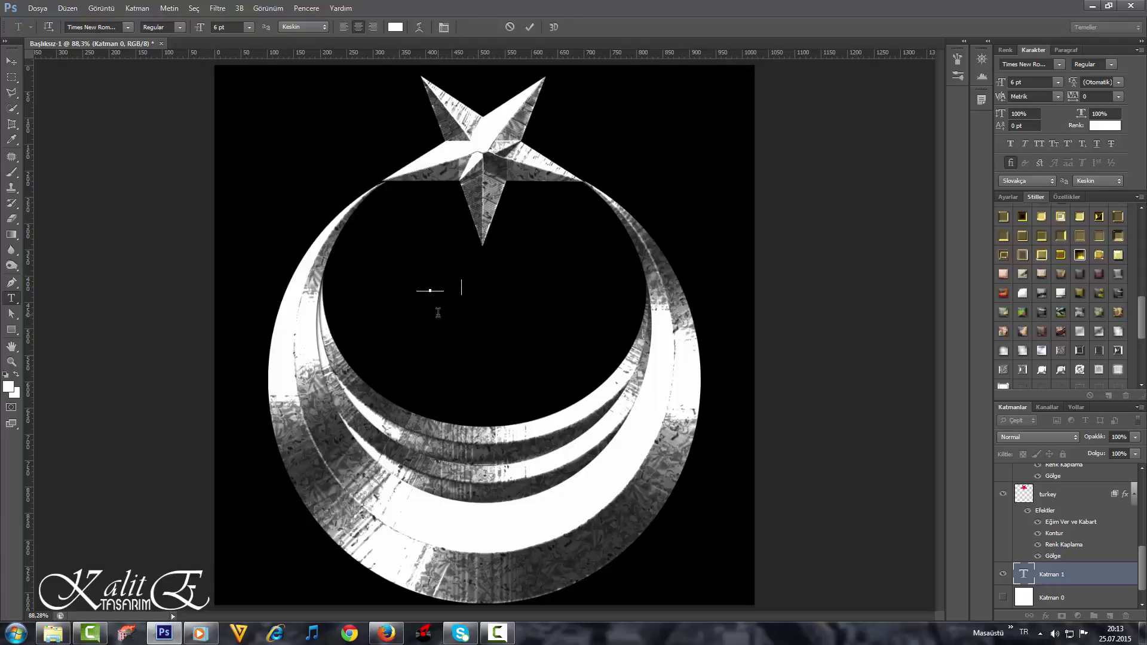
pyautogui.write('1923TURK-')
pyautogui.write('GRUP')
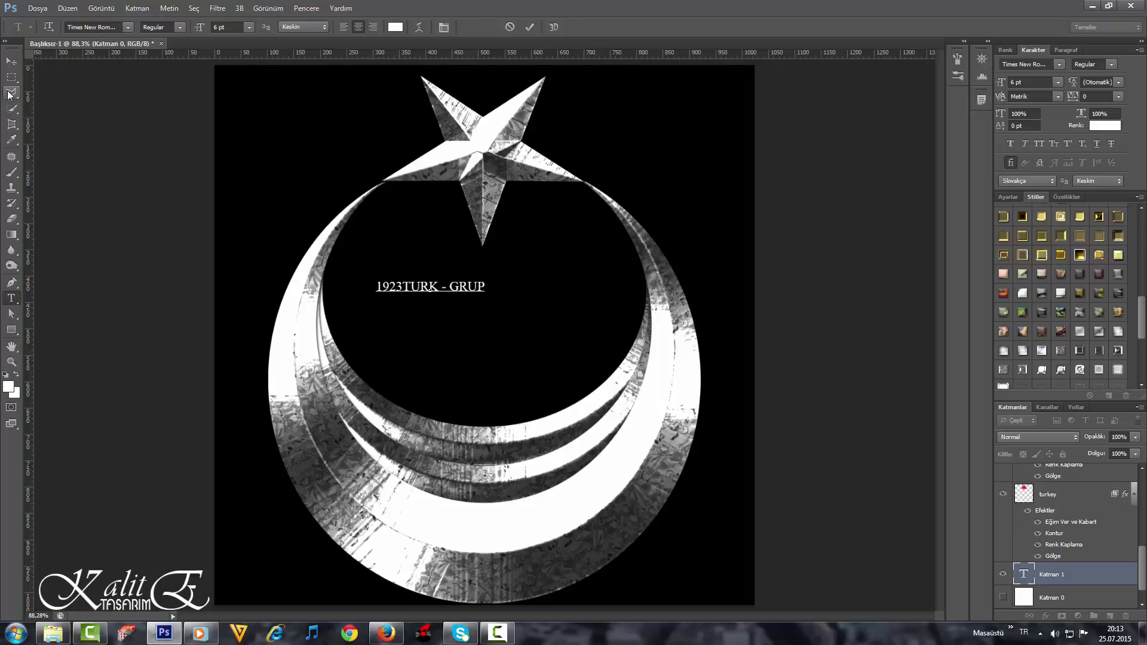
# - Commit the 1923TURK - GRUP text at 24 pt, move it down, and bring its layer to front
pyautogui.click(12, 61)
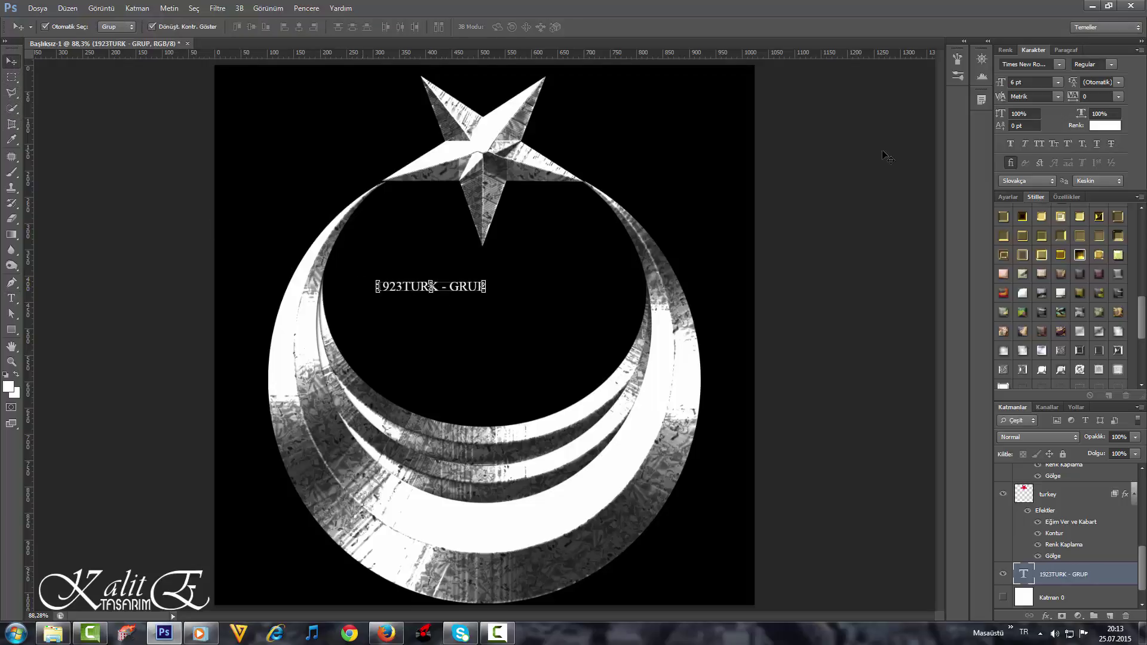
pyautogui.click(1058, 83)
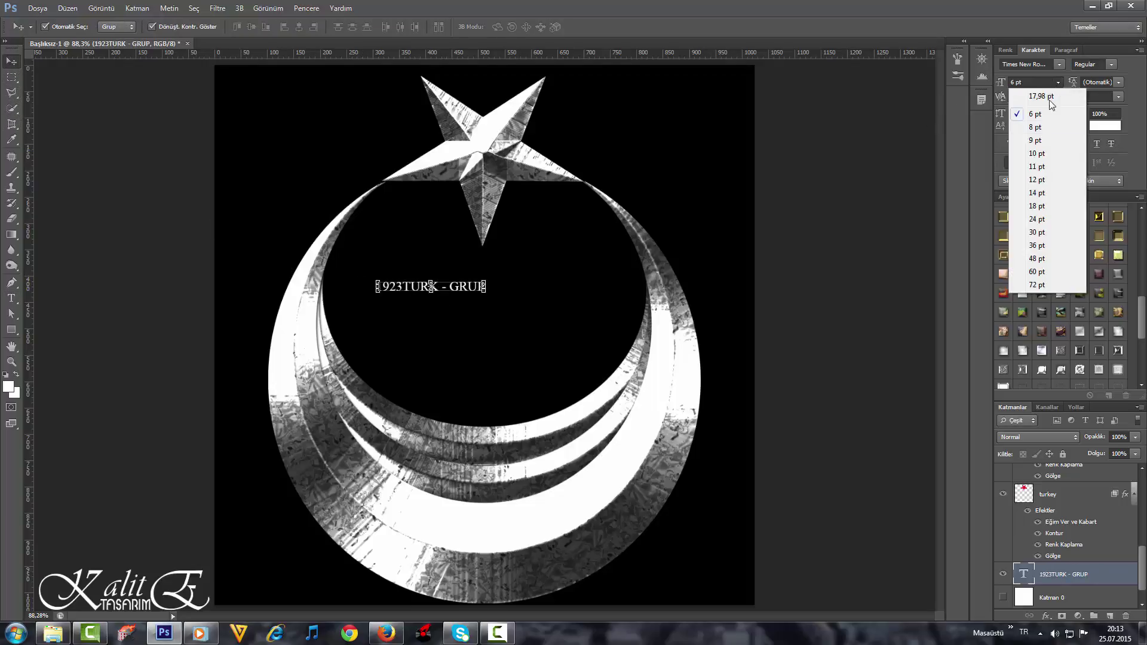
pyautogui.click(1037, 220)
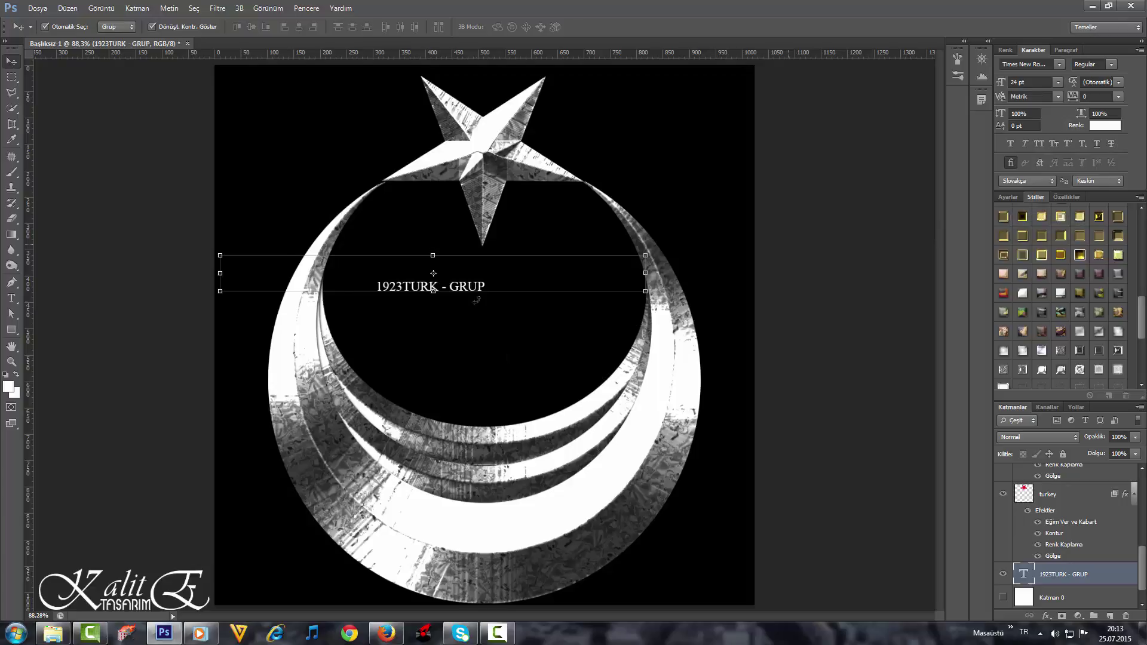
pyautogui.moveTo(447, 281)
pyautogui.mouseDown()
pyautogui.moveTo(512, 499)
pyautogui.moveTo(511, 559)
pyautogui.mouseUp()
pyautogui.click(134, 12)
pyautogui.moveTo(179, 275)
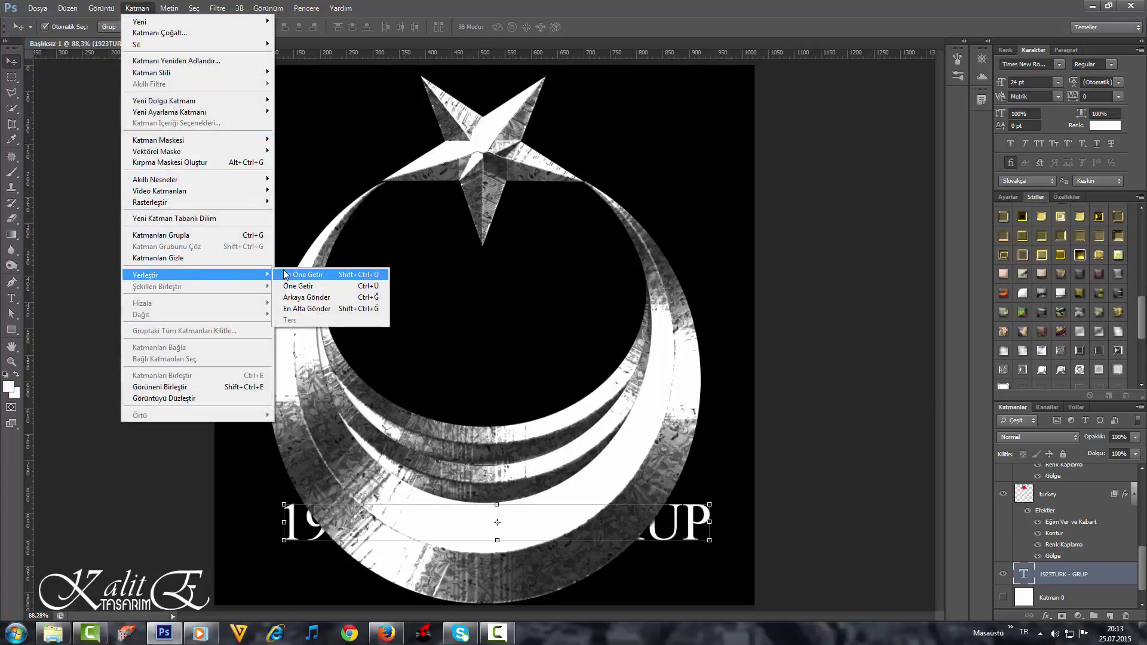
pyautogui.click(302, 274)
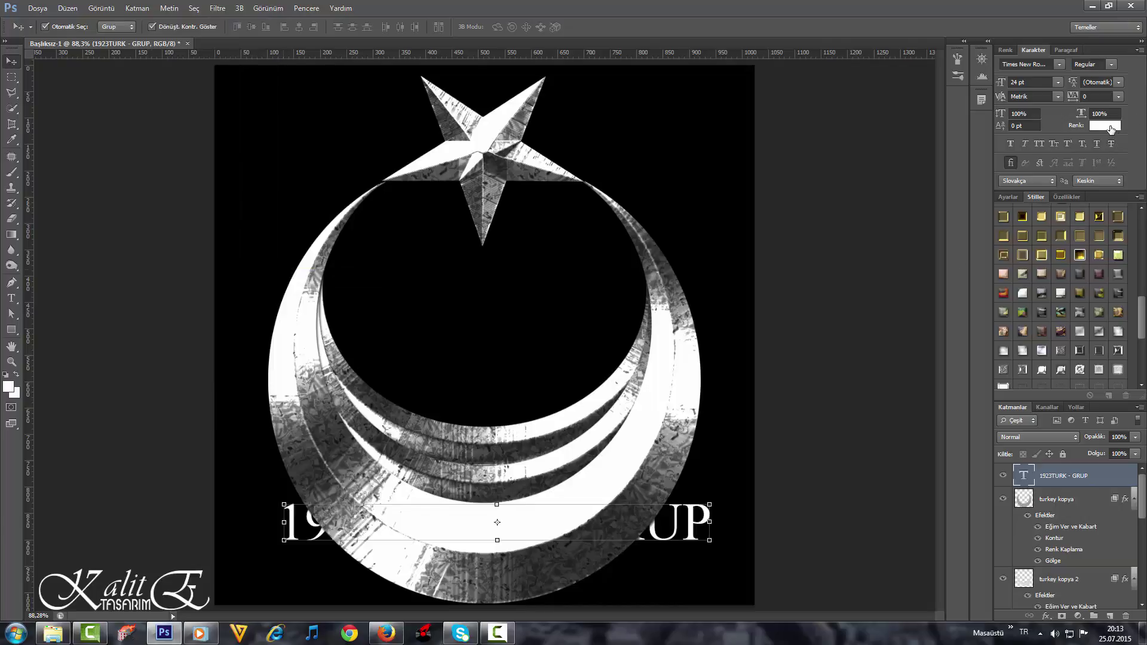
# - Make the text black at 14 pt and move it to the crescent's bottom
pyautogui.click(1106, 126)
pyautogui.click(746, 308)
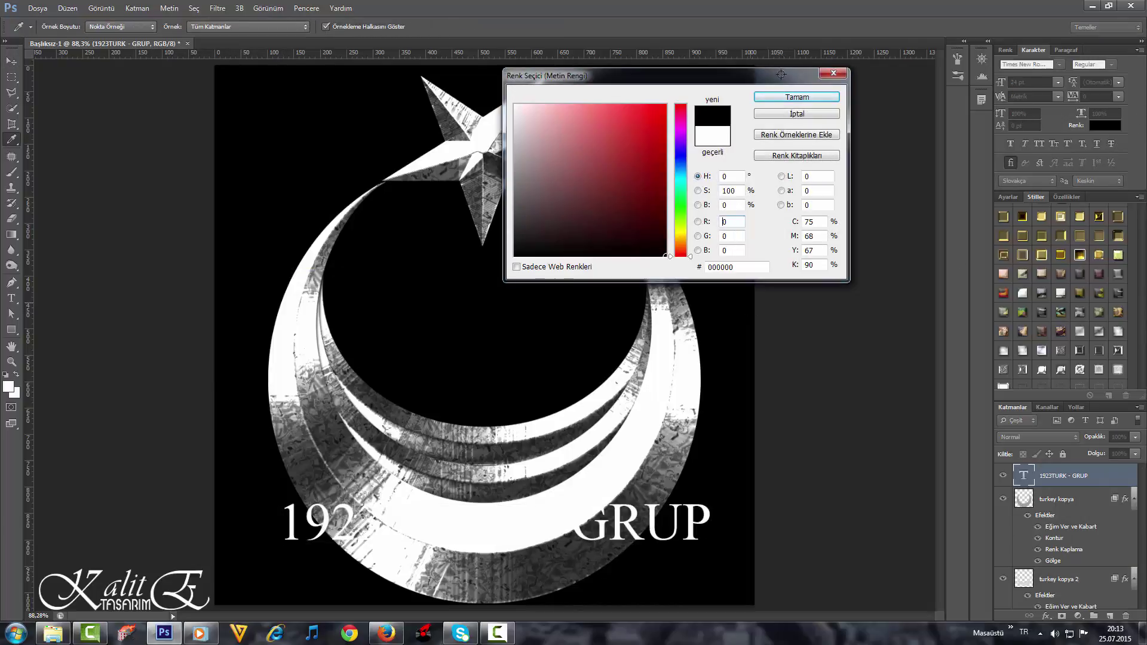
pyautogui.click(782, 96)
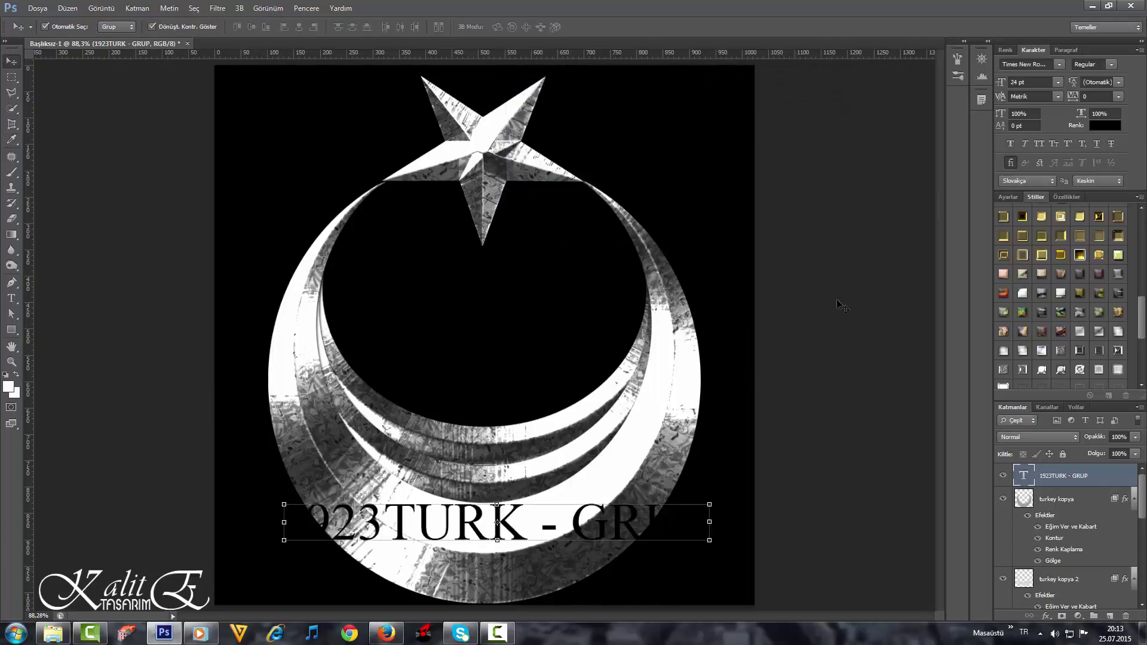
pyautogui.click(1058, 82)
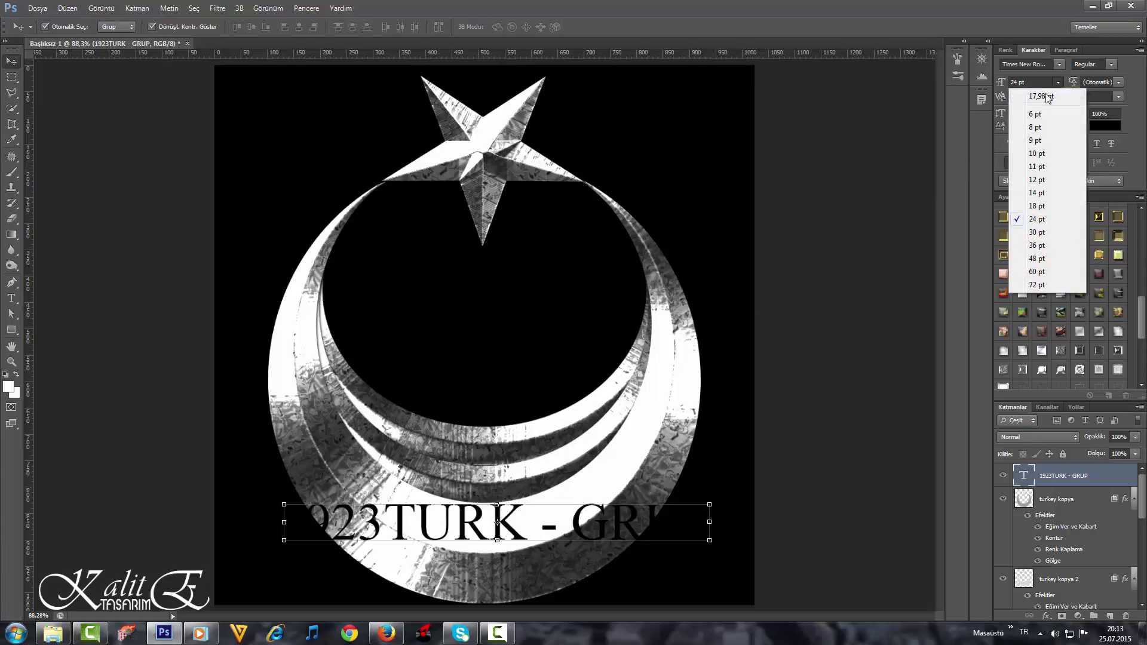
pyautogui.click(1033, 193)
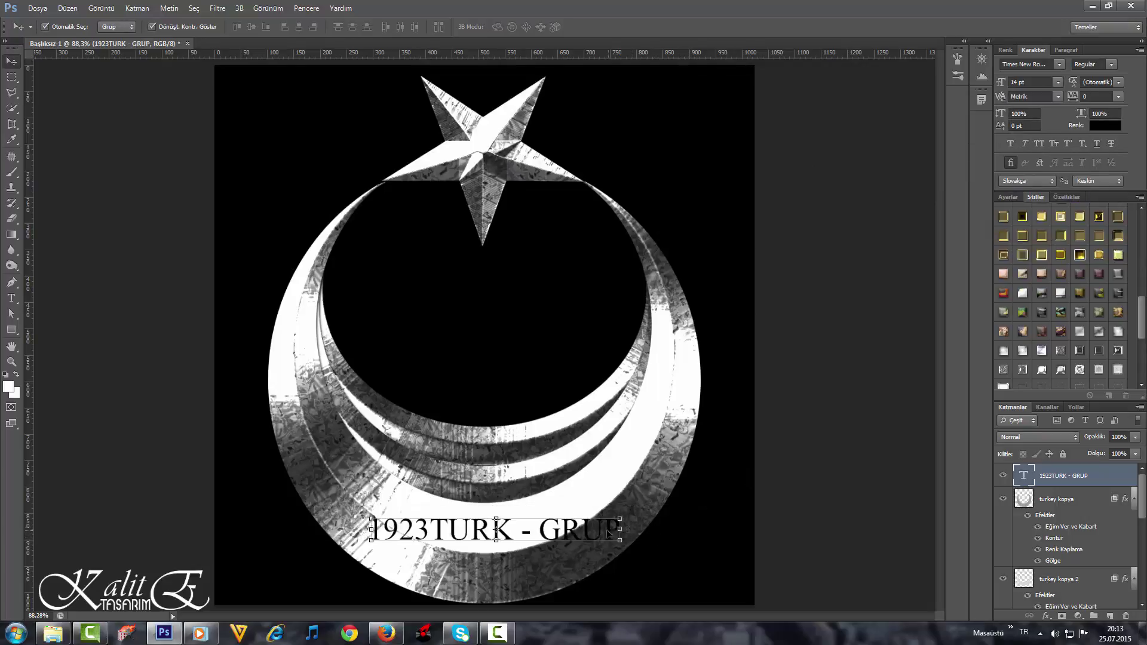
pyautogui.moveTo(569, 536); pyautogui.dragTo(558, 573)
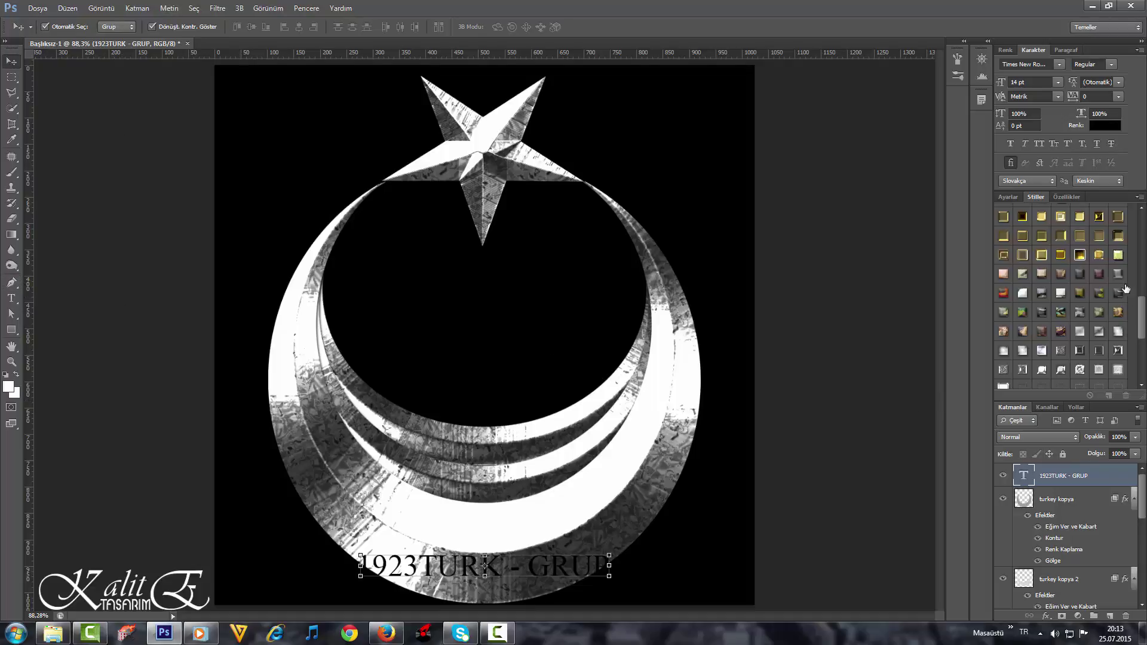
pyautogui.scroll(2, 1085, 242)
# - Apply a gold Styles swatch and warp the text with Arc style, bend about -48, along the crescent
pyautogui.click(1079, 237)
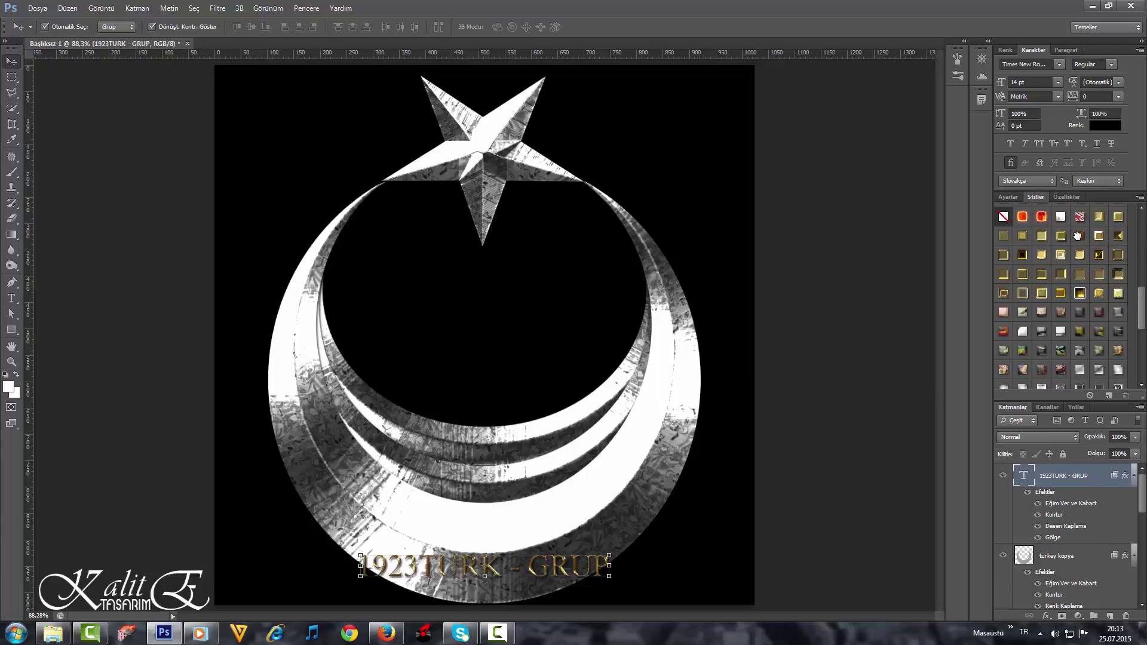
pyautogui.click(11, 298)
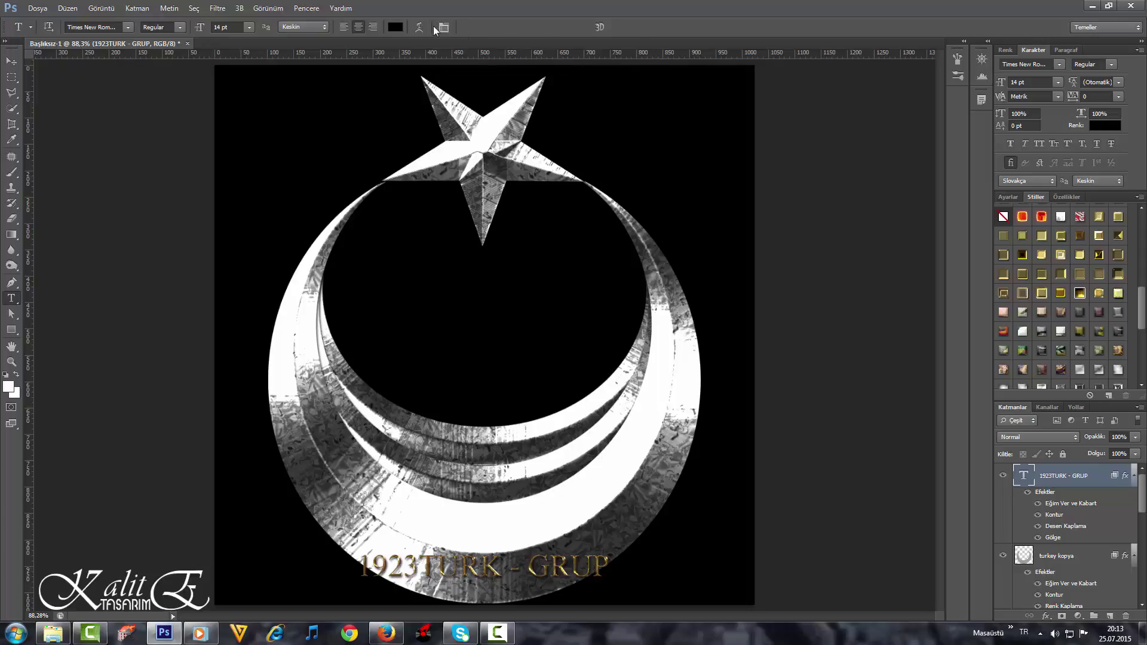
pyautogui.click(419, 27)
pyautogui.click(776, 118)
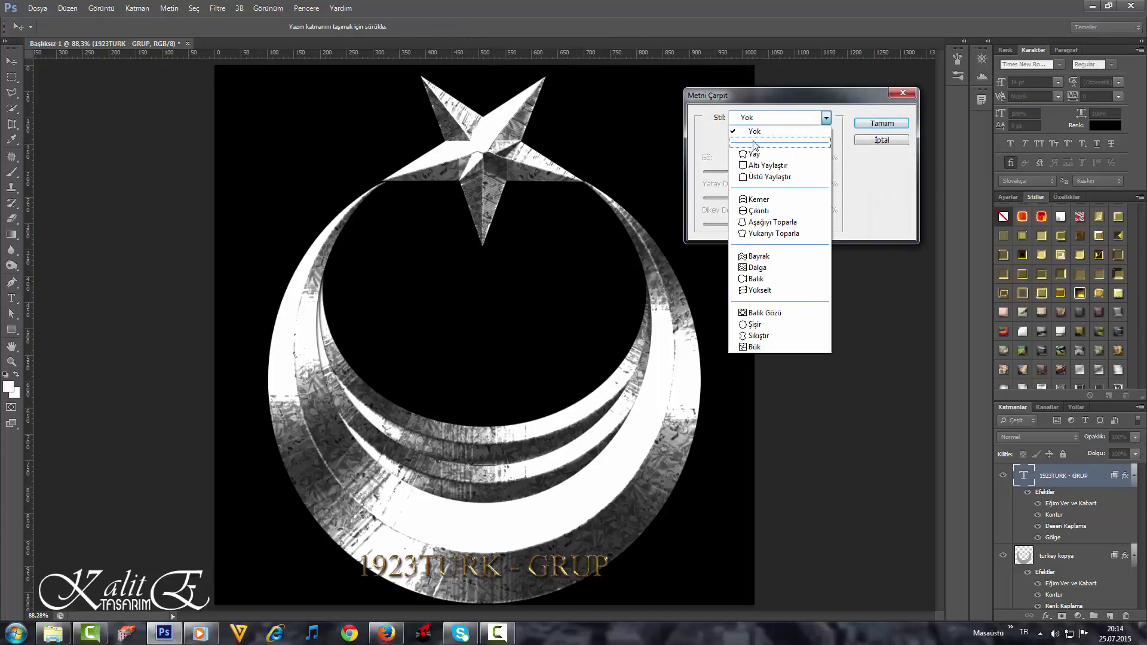
pyautogui.click(754, 153)
pyautogui.moveTo(797, 172); pyautogui.dragTo(734, 173)
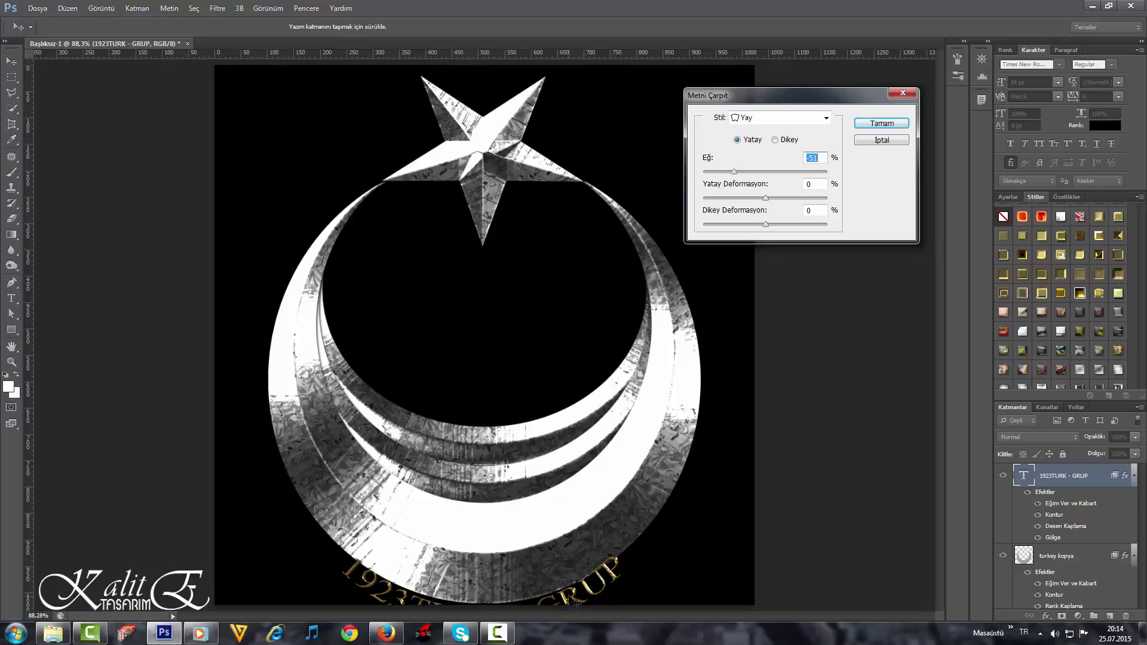
pyautogui.moveTo(577, 604); pyautogui.dragTo(579, 562)
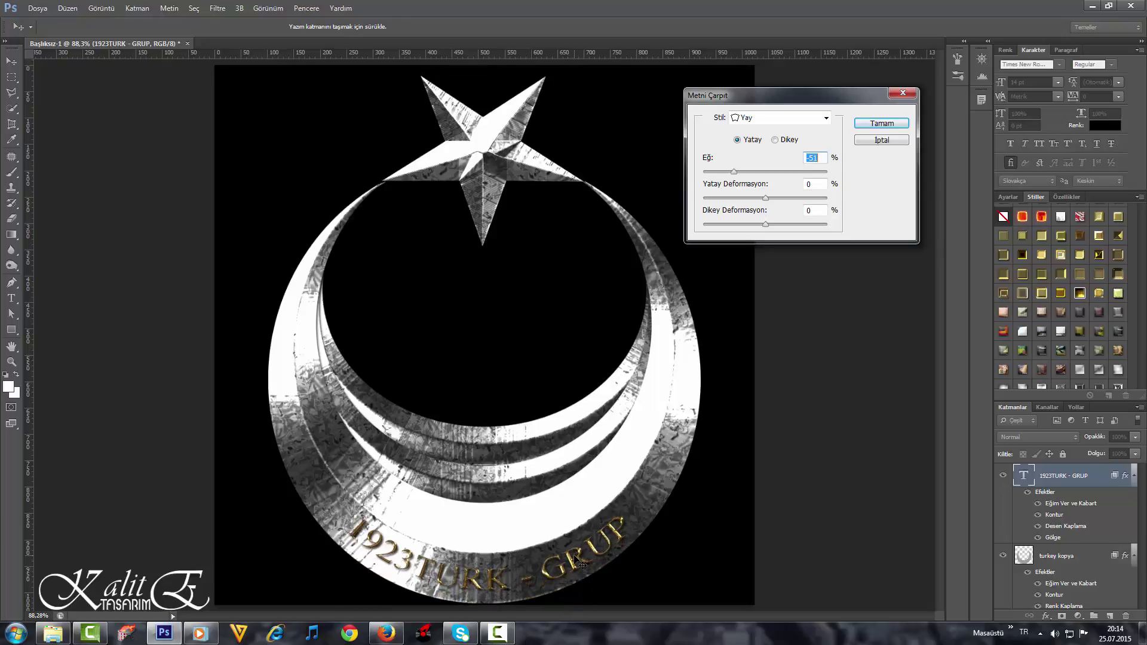
pyautogui.moveTo(734, 173); pyautogui.dragTo(735, 174)
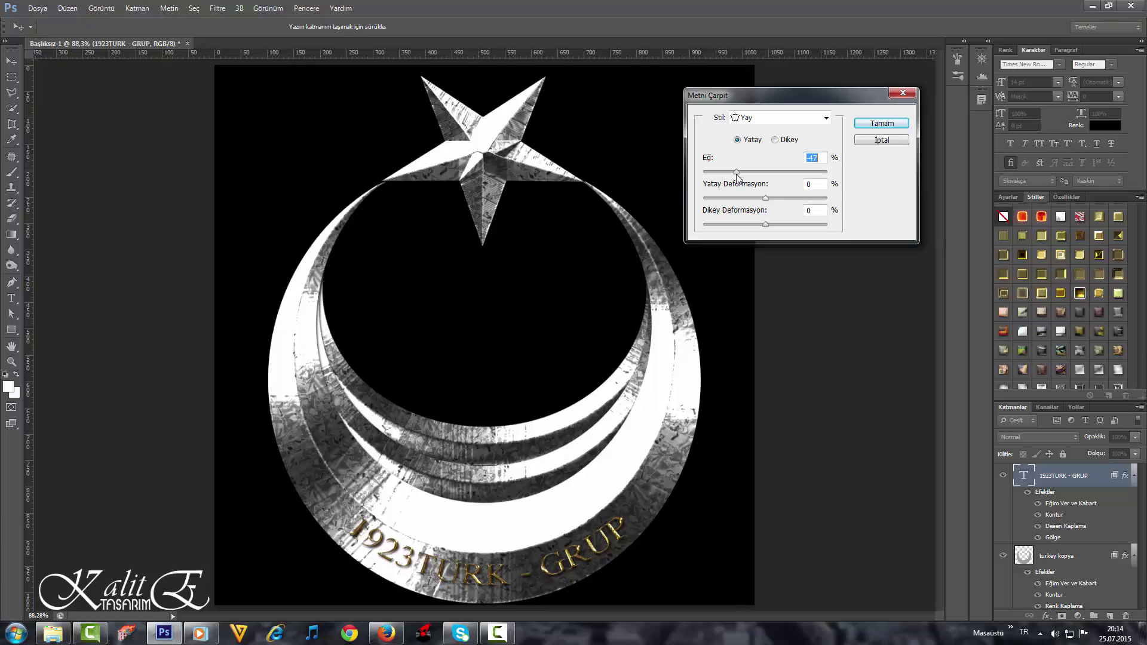
pyautogui.moveTo(736, 173); pyautogui.dragTo(739, 173)
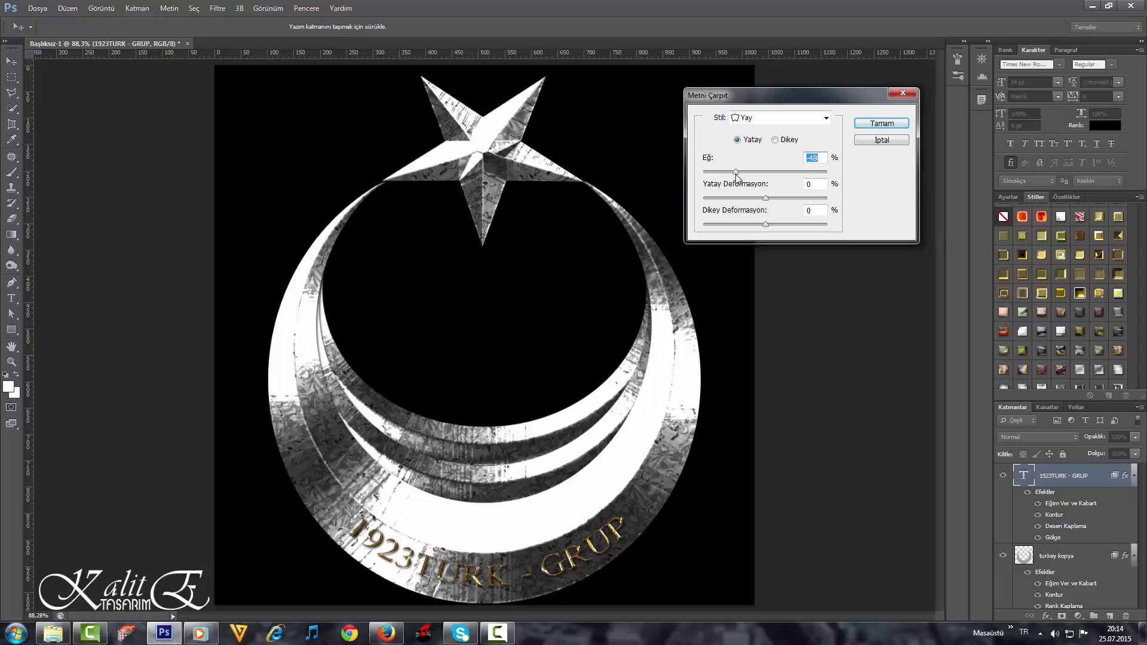
pyautogui.click(882, 124)
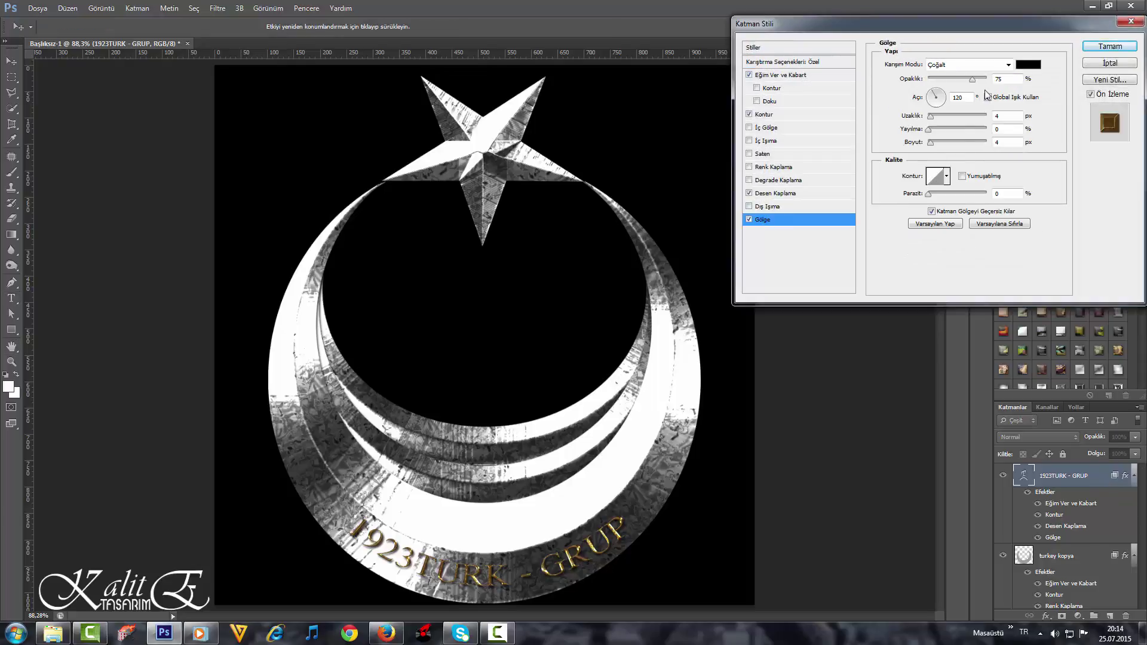
# - Turn off Use Global Light and set the drop shadow to 96% opacity with about 9% spread
pyautogui.click(989, 98)
pyautogui.moveTo(972, 78); pyautogui.dragTo(983, 79)
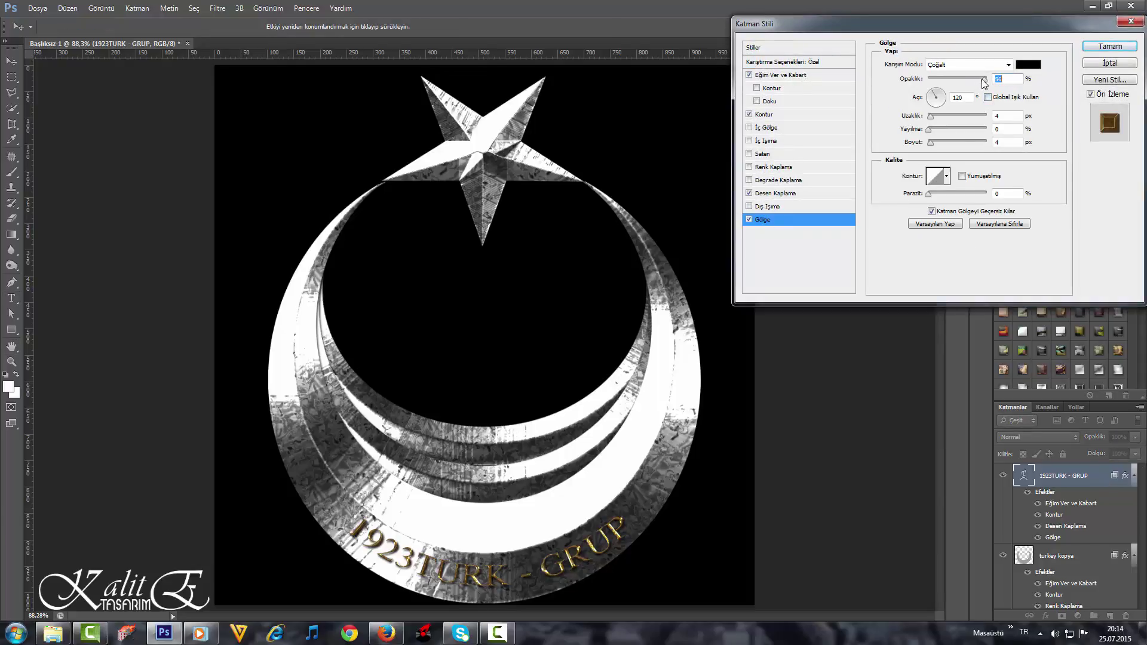
pyautogui.moveTo(930, 128); pyautogui.dragTo(932, 143)
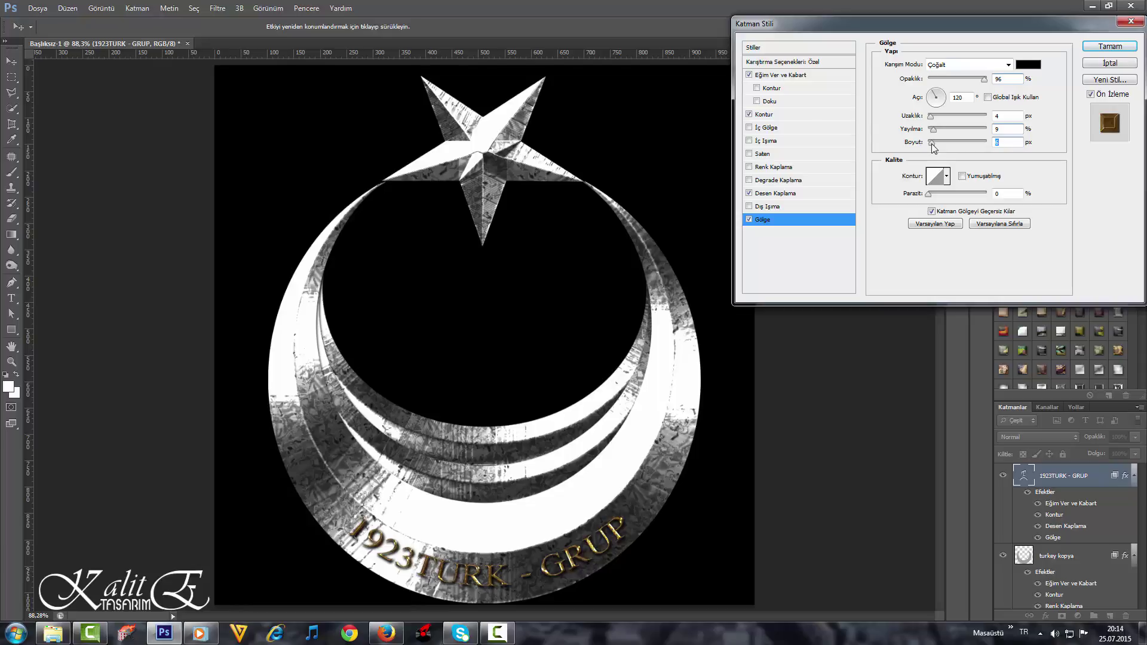
pyautogui.click(1110, 46)
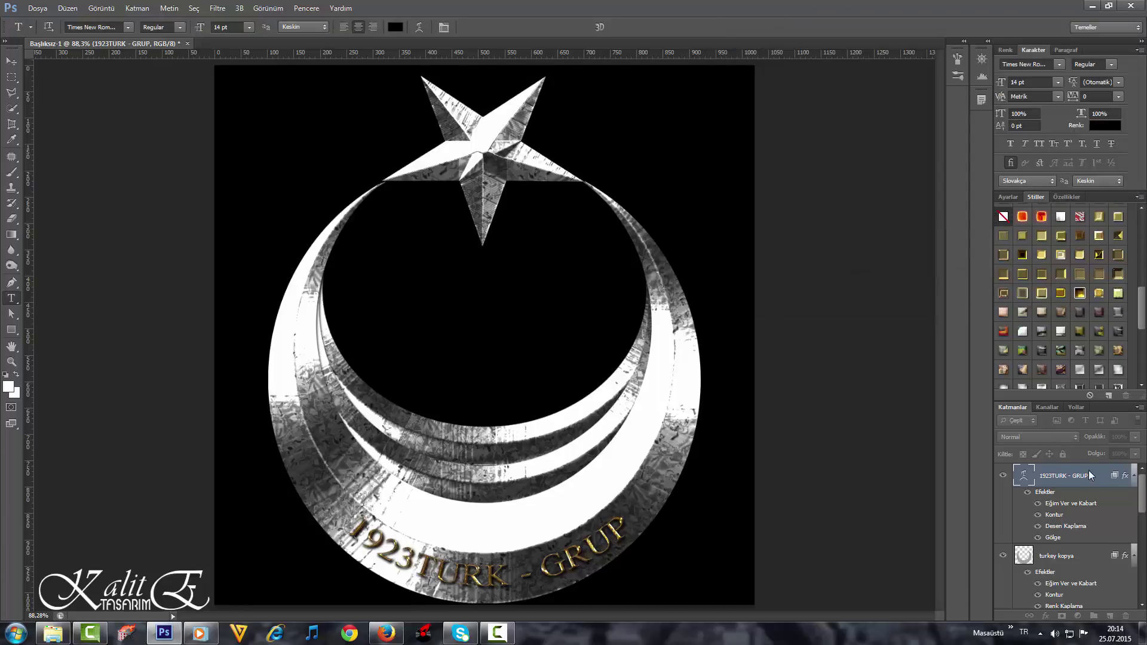
# - Duplicate the gold 1923TURK - GRUP text layer
pyautogui.rightClick(1095, 481)
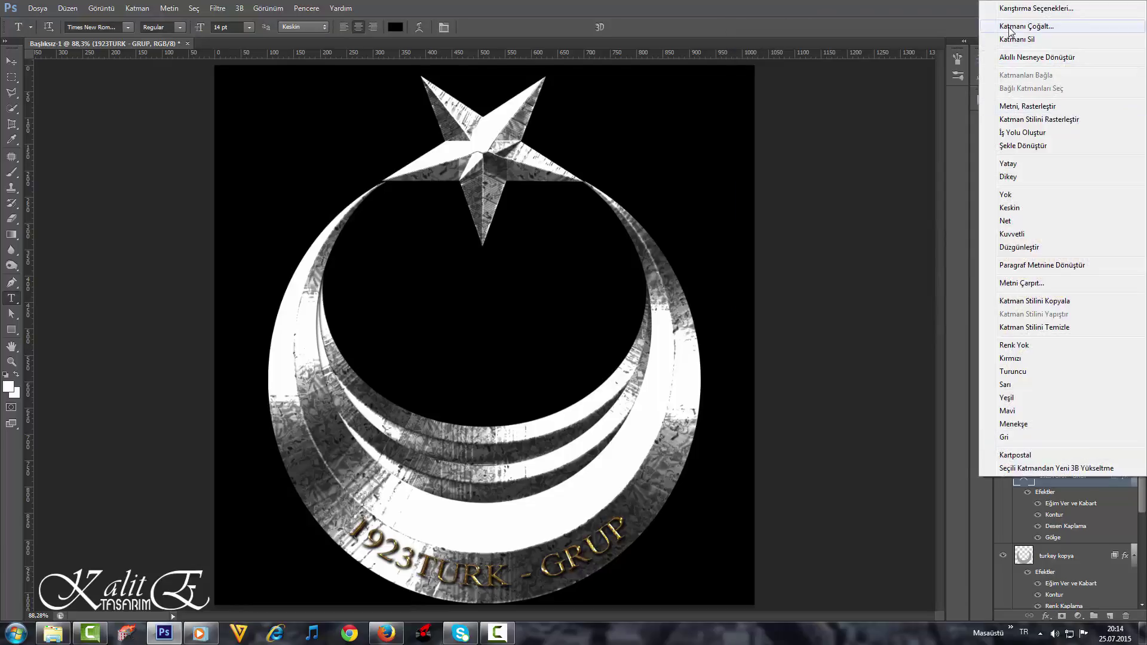
pyautogui.click(1064, 27)
pyautogui.click(366, 156)
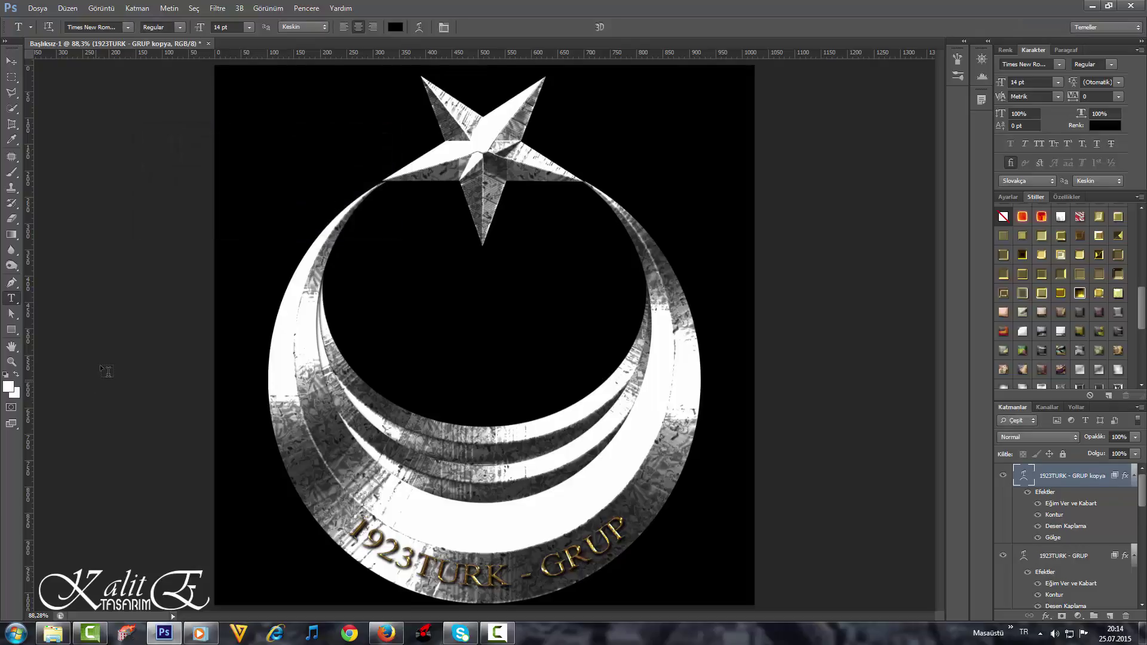
# - Zoom to 100% and drag the yildiz star image from the bayrak folder onto the canvas
pyautogui.press('z')
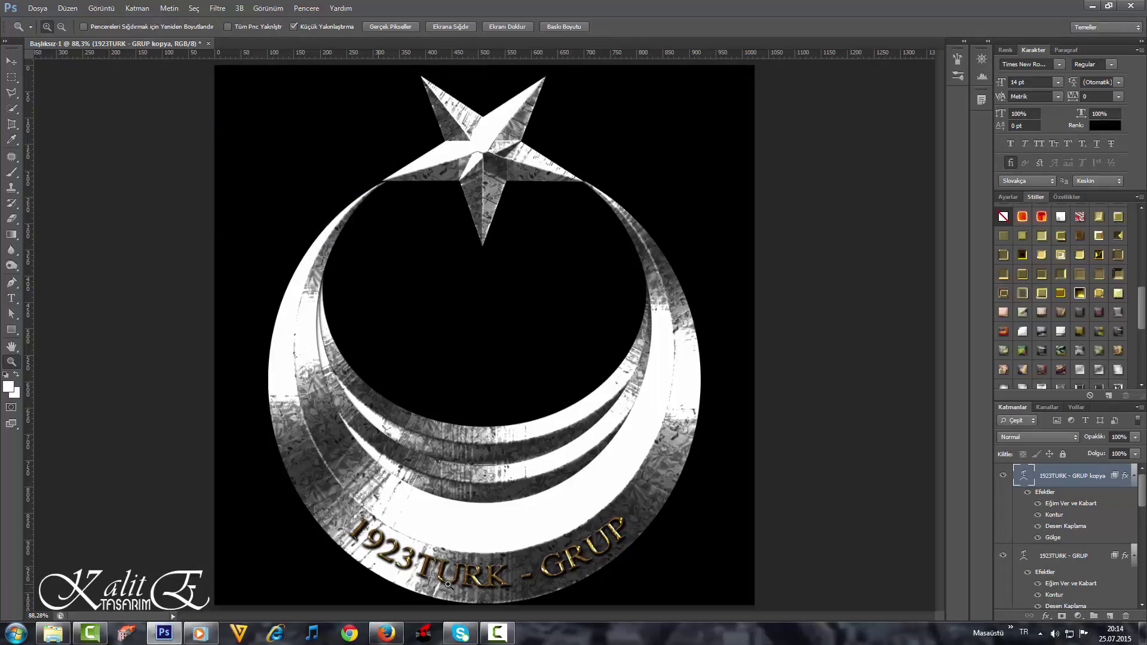
pyautogui.click(448, 586)
pyautogui.scroll(-3, 512, 565)
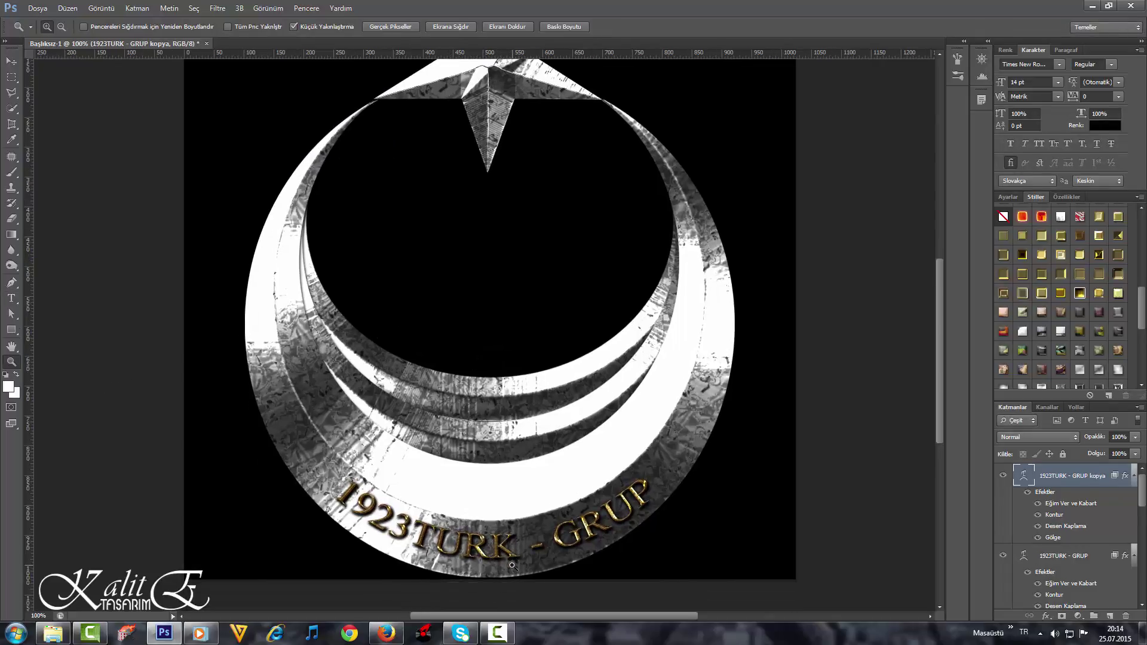
pyautogui.click(11, 61)
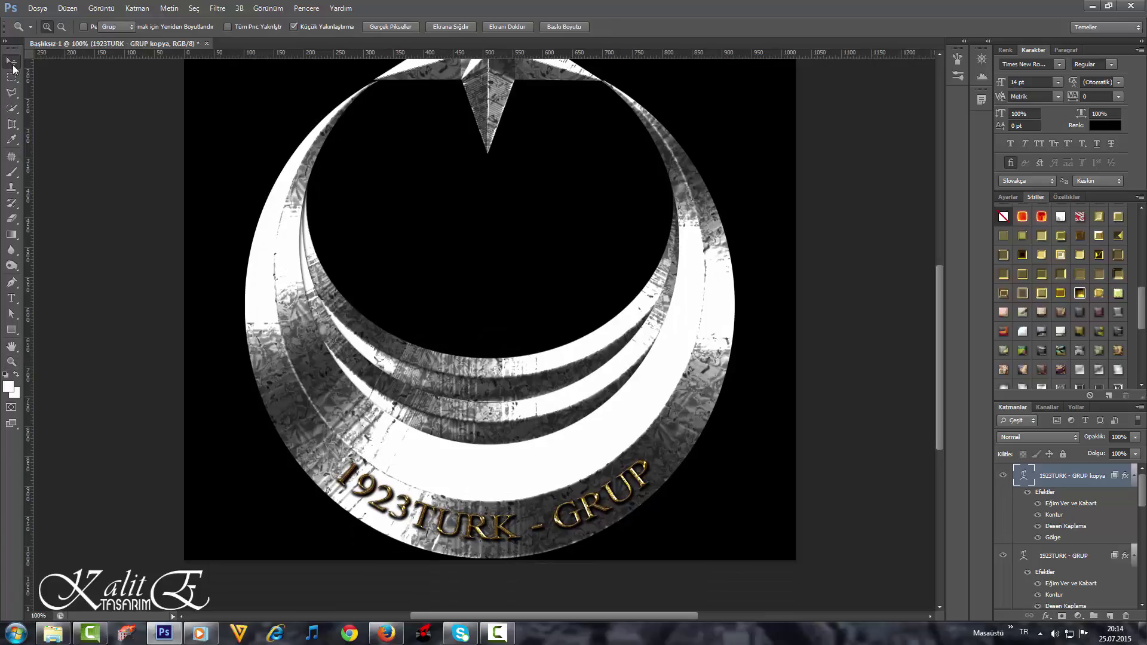
pyautogui.click(56, 632)
pyautogui.moveTo(661, 450); pyautogui.dragTo(752, 425)
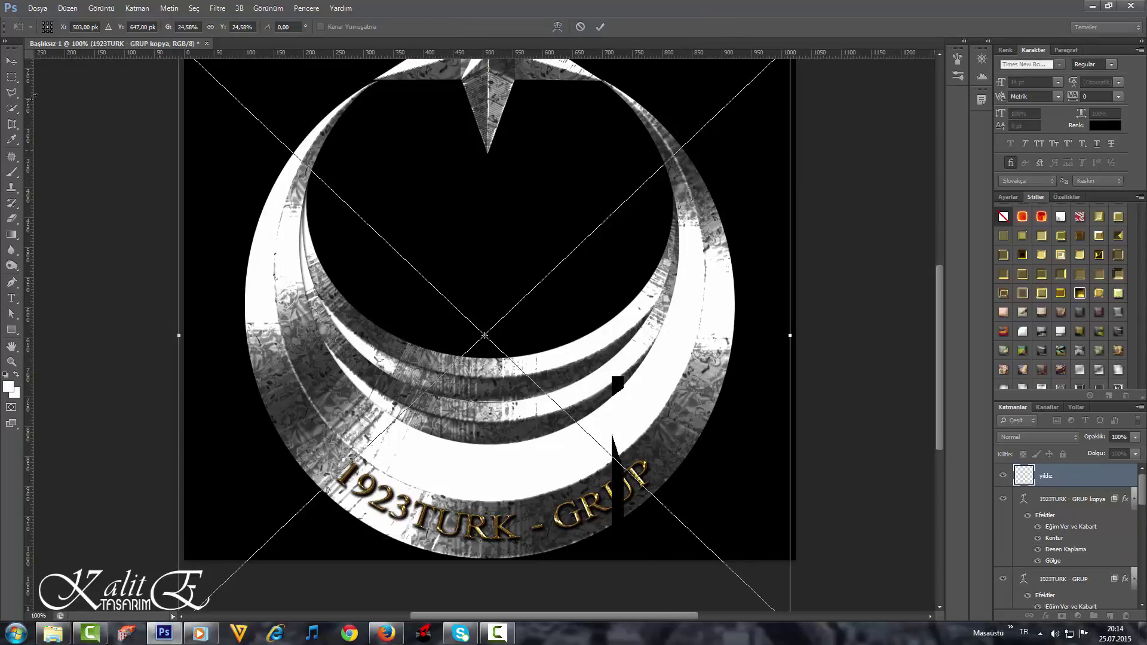
# - Place the yildiz star, scale it to about 4%, and position it near the crescent's lower right
pyautogui.click(11, 61)
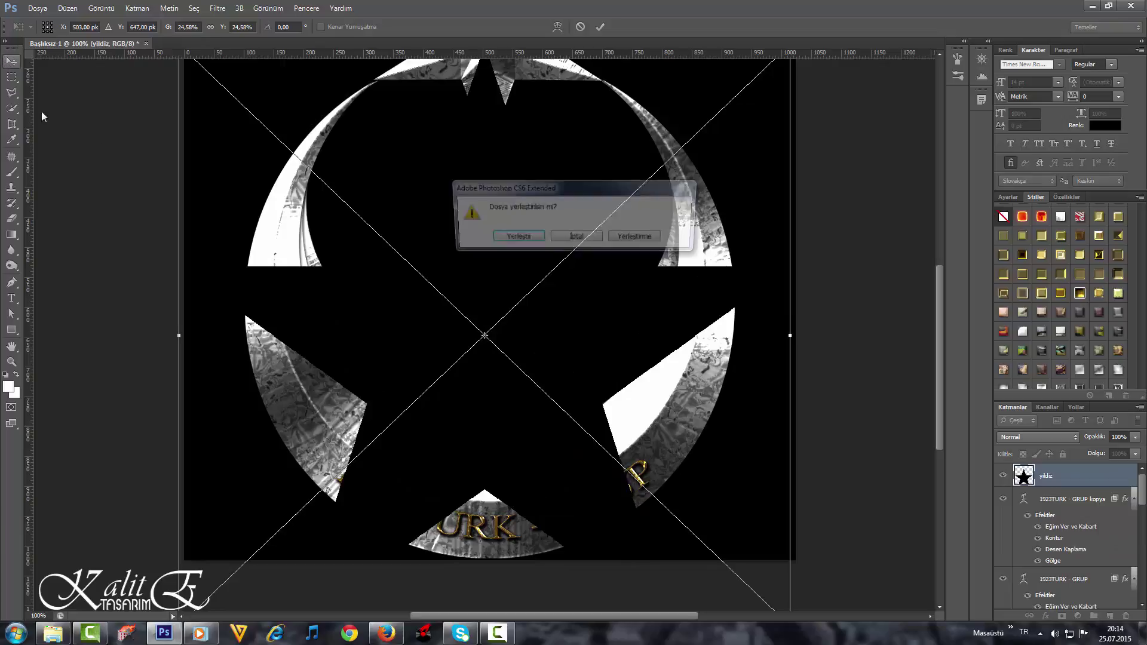
pyautogui.click(525, 238)
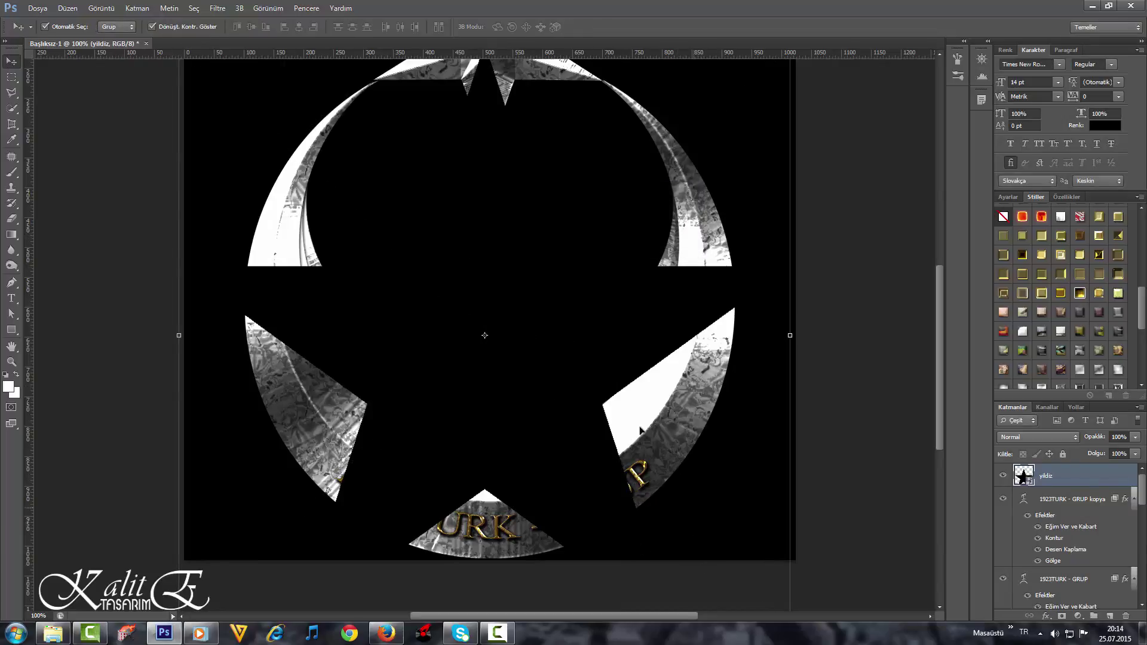
pyautogui.scroll(2, 463, 300)
pyautogui.scroll(2, 463, 300)
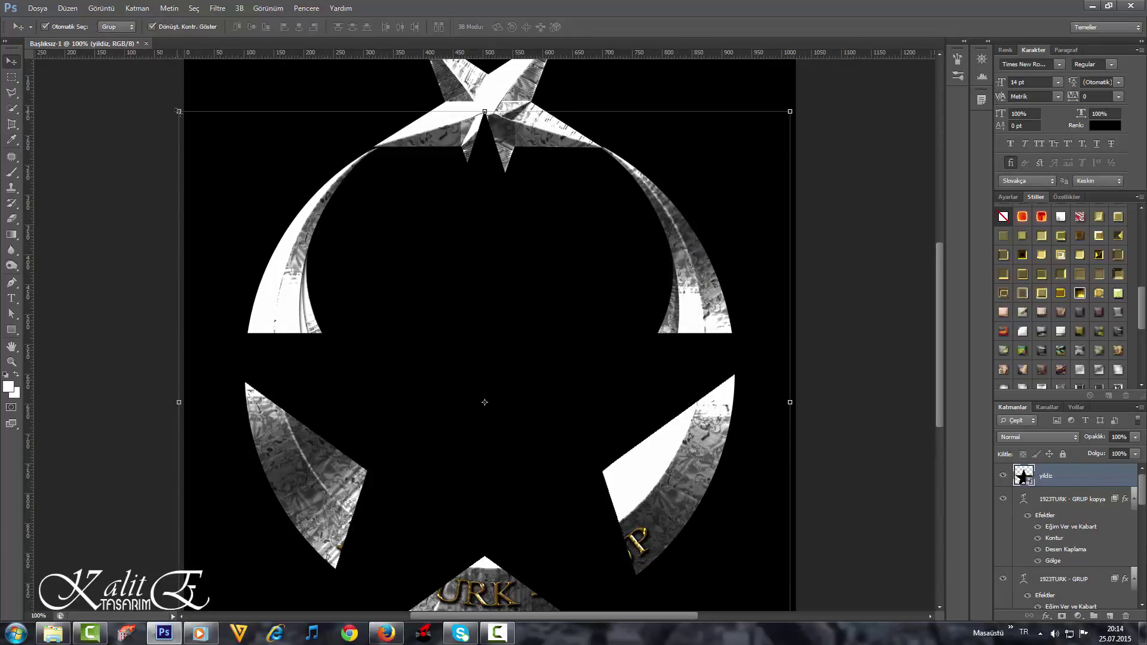
pyautogui.moveTo(179, 111); pyautogui.dragTo(446, 367)
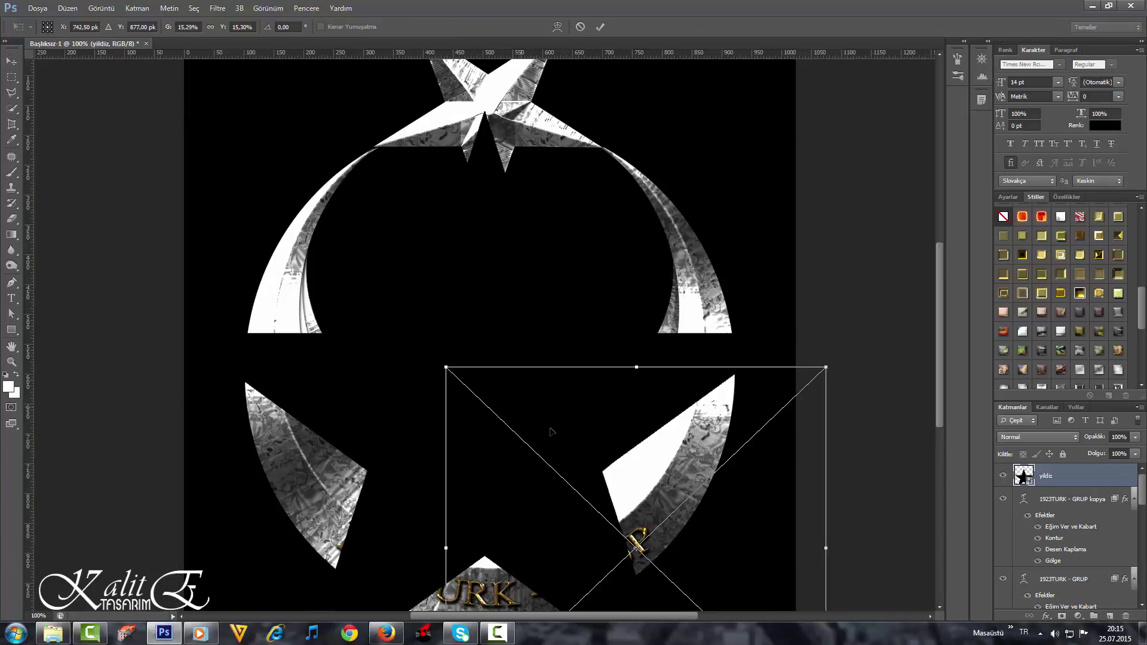
pyautogui.moveTo(553, 433); pyautogui.dragTo(588, 462)
pyautogui.moveTo(627, 504); pyautogui.dragTo(410, 329)
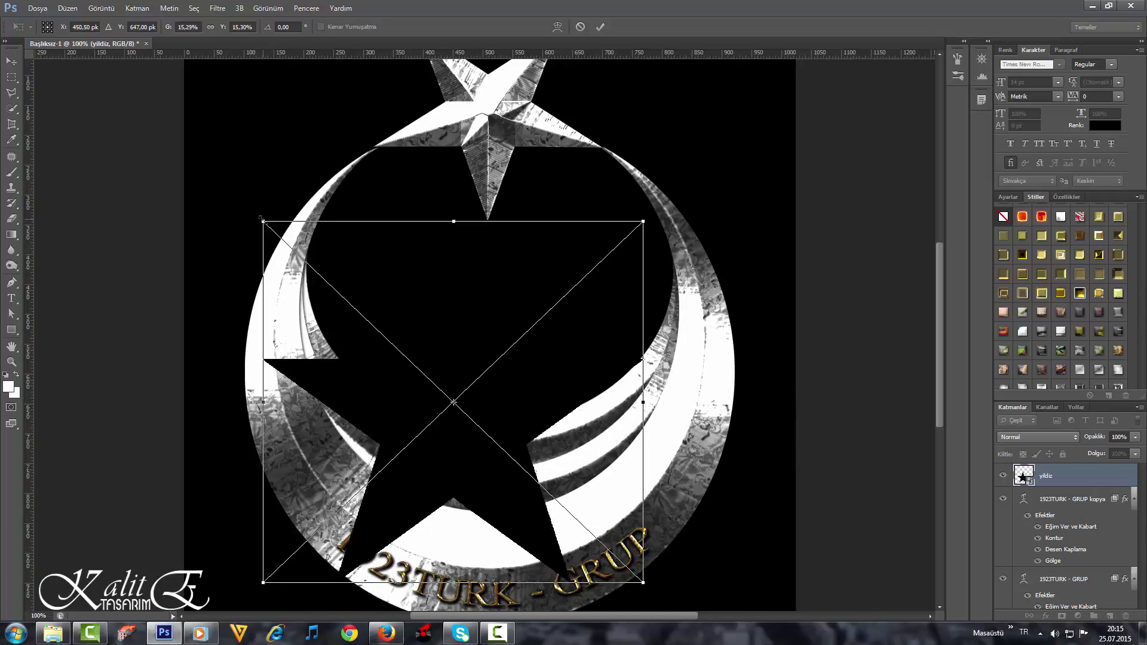
pyautogui.moveTo(261, 221); pyautogui.dragTo(539, 513)
pyautogui.press('Return')
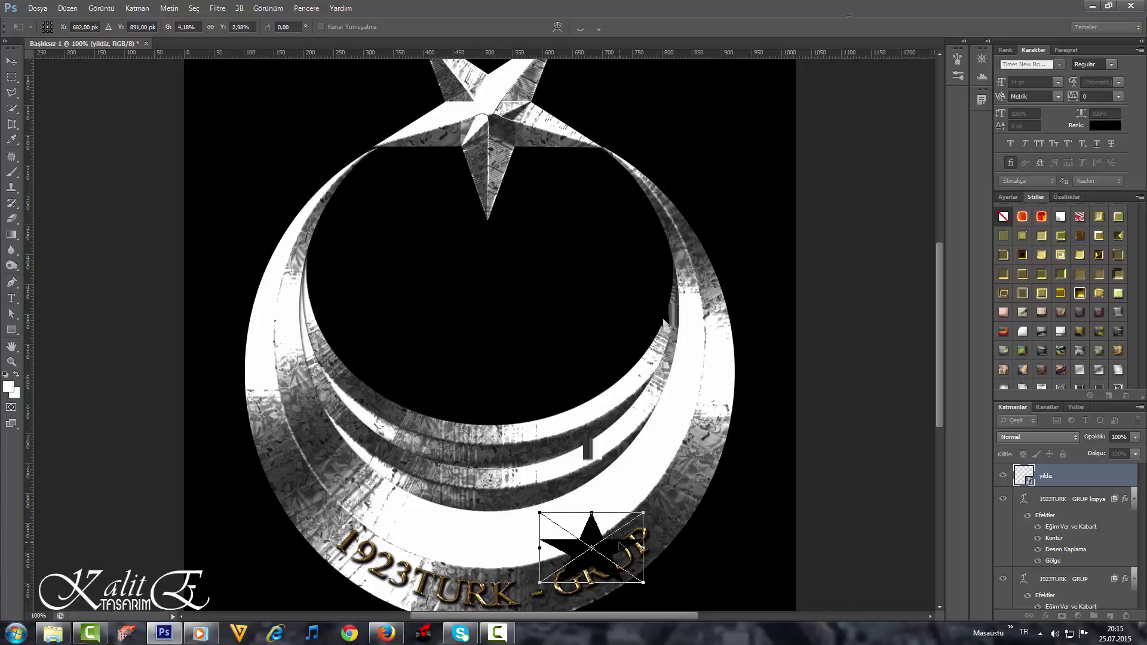